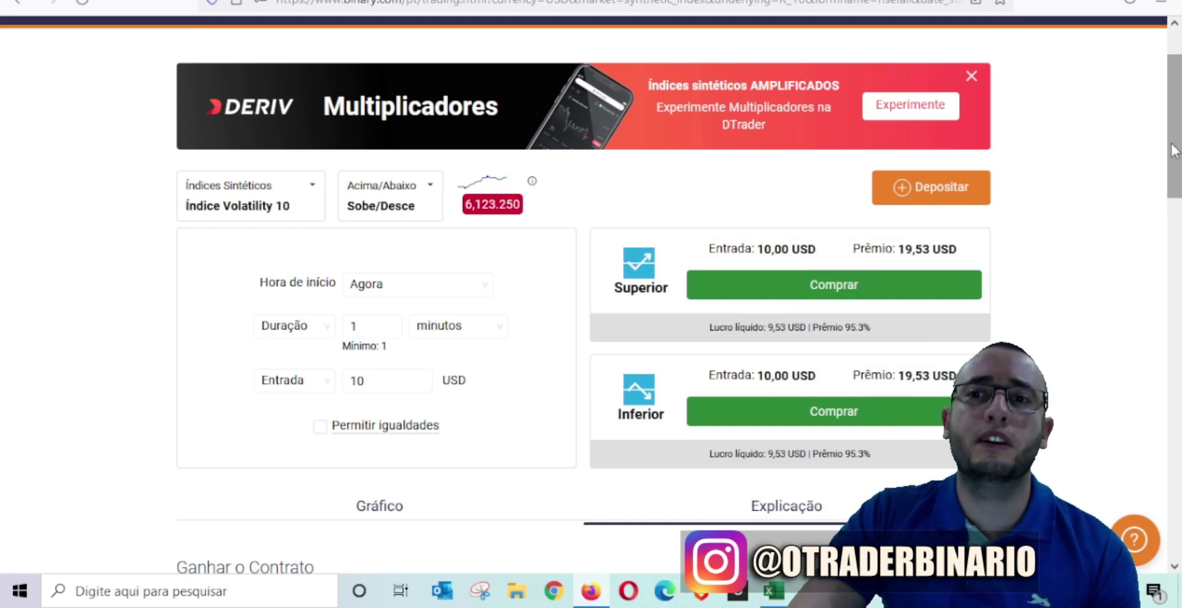
Show the price chart of Índice Volatility 10 in place of the contract explanation.
scroll(1174, 151, down, 2)
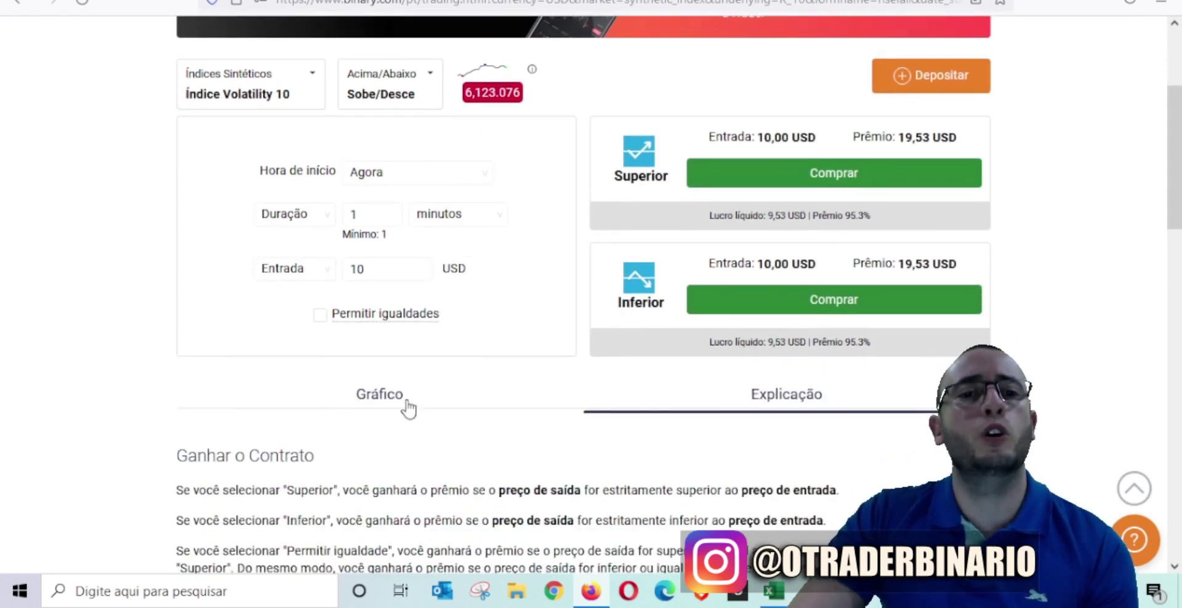
click(408, 403)
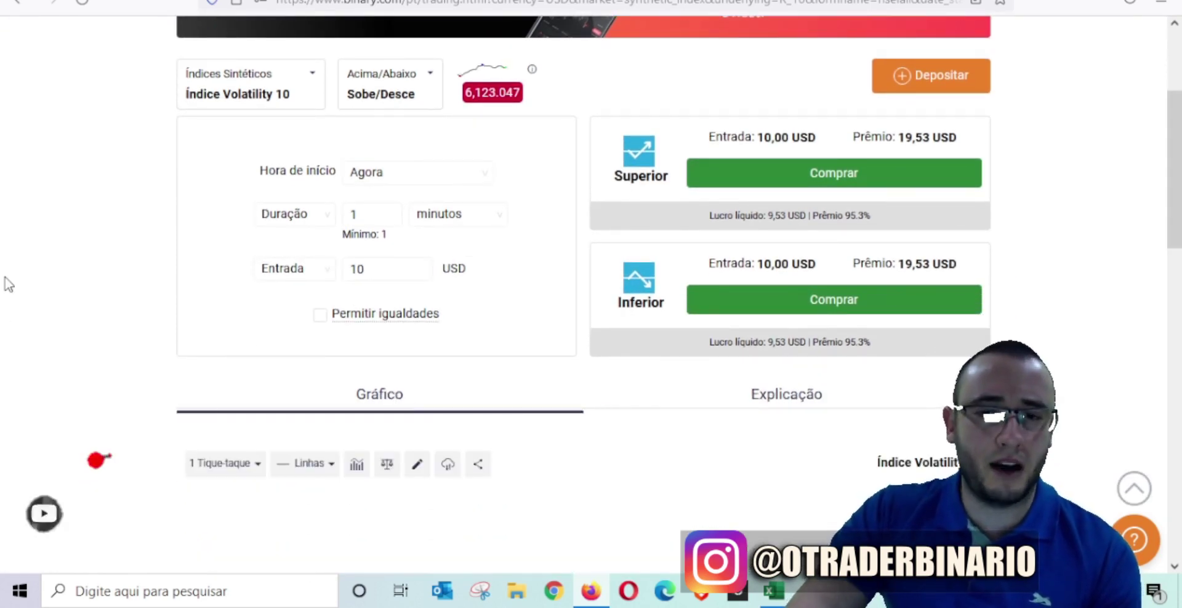
scroll(1175, 277, down, 4)
drag(1177, 277, 1177, 339)
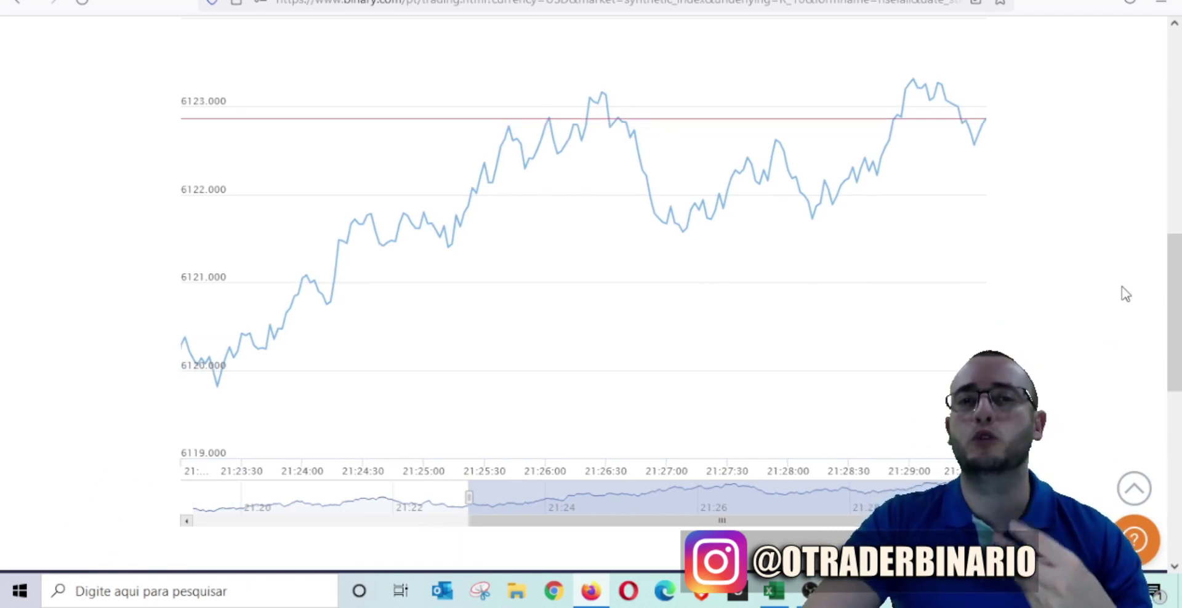
Switch to the Excel workbook and review the Outubro daily results table down to its totals row.
click(775, 602)
scroll(695, 393, down, 1)
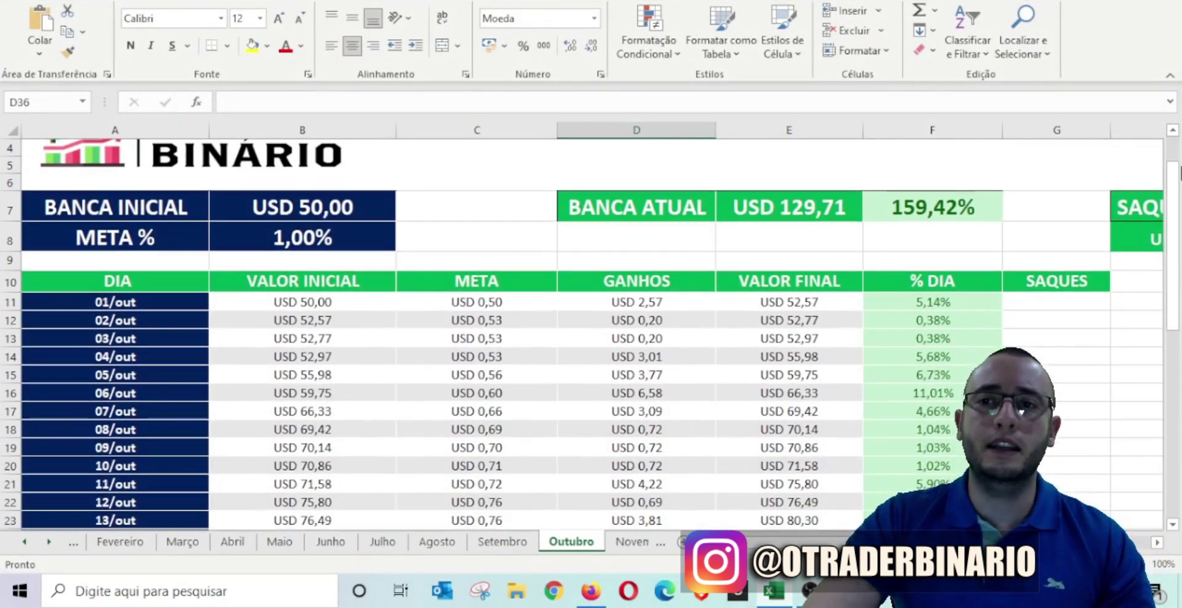
drag(1172, 178, 1168, 347)
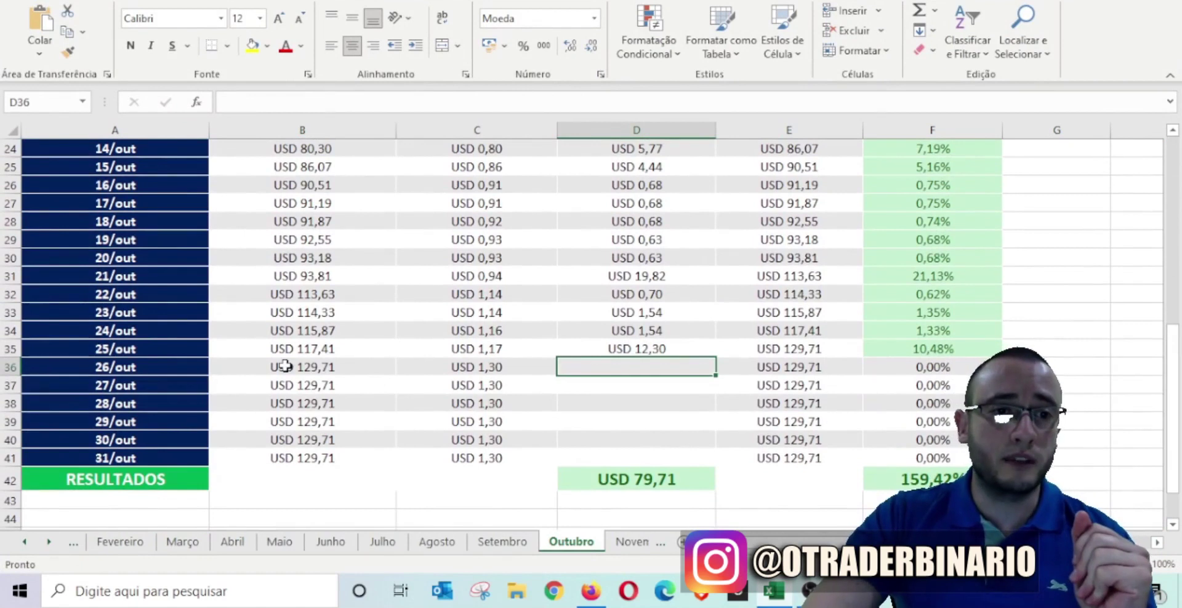
Examine the gains cells from 25/out onward and the initial value and goal cells for 26/out.
drag(614, 366, 639, 397)
click(631, 383)
click(642, 350)
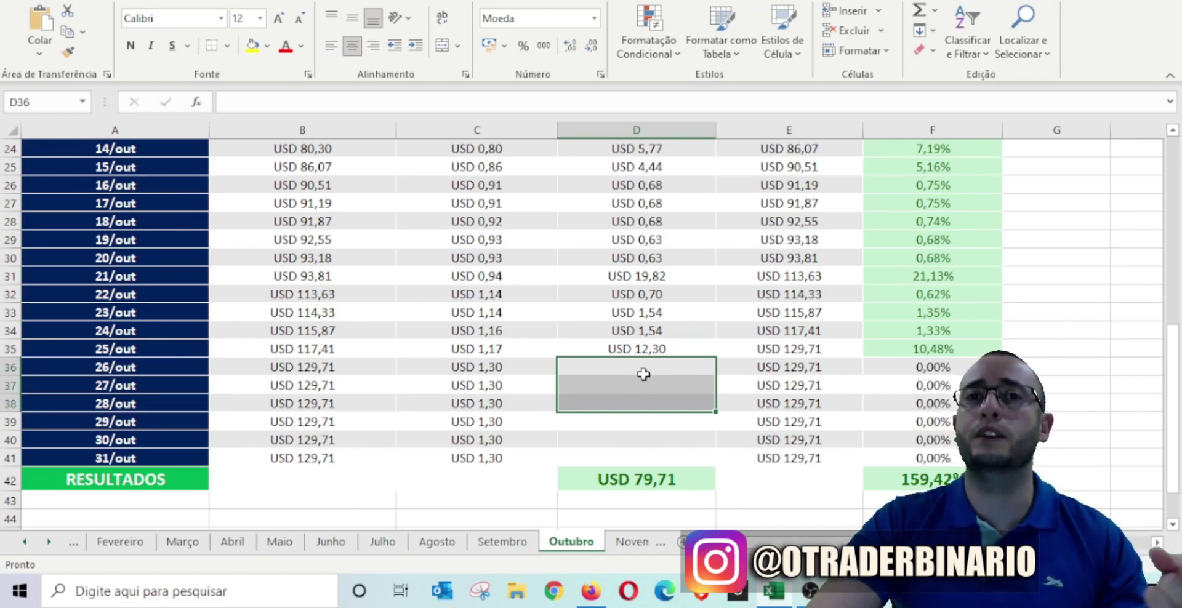
click(643, 370)
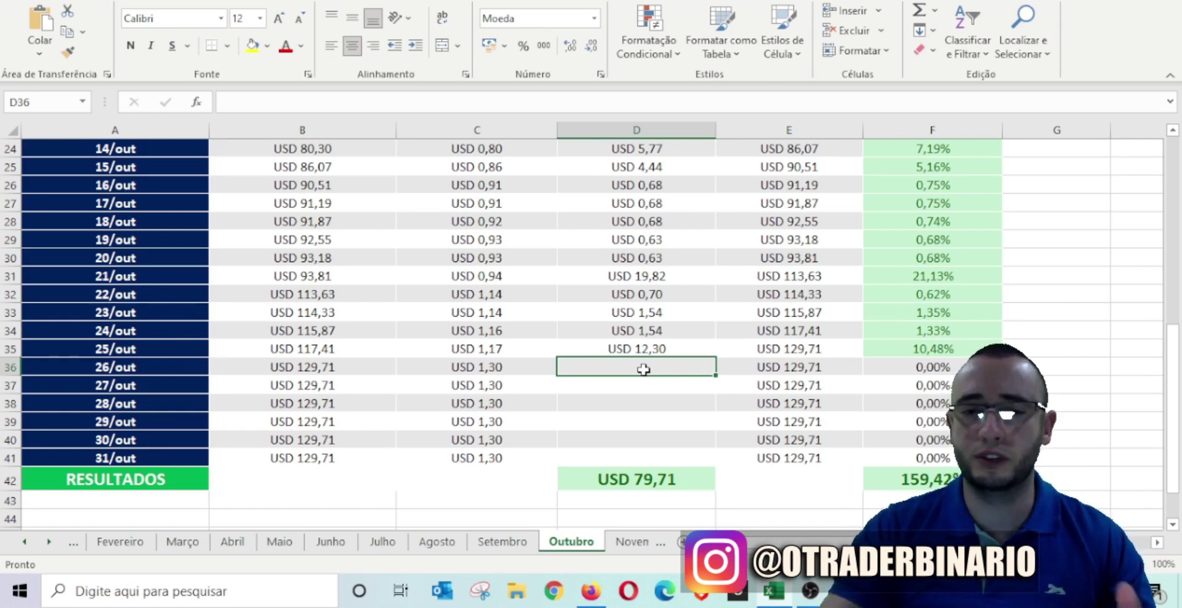
click(356, 365)
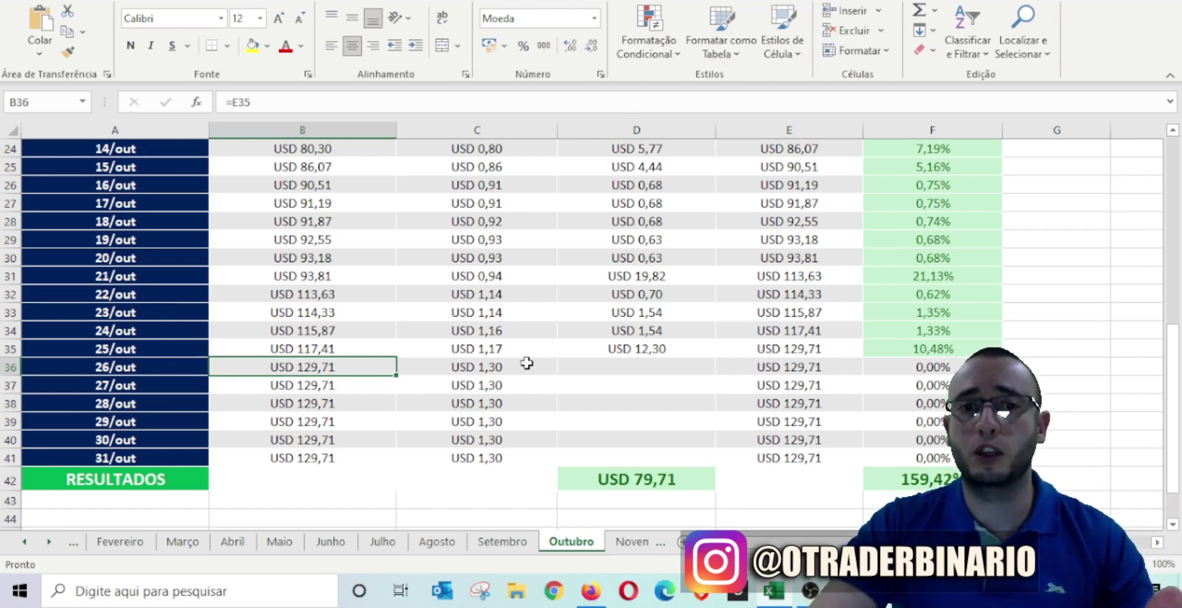
click(627, 367)
click(506, 371)
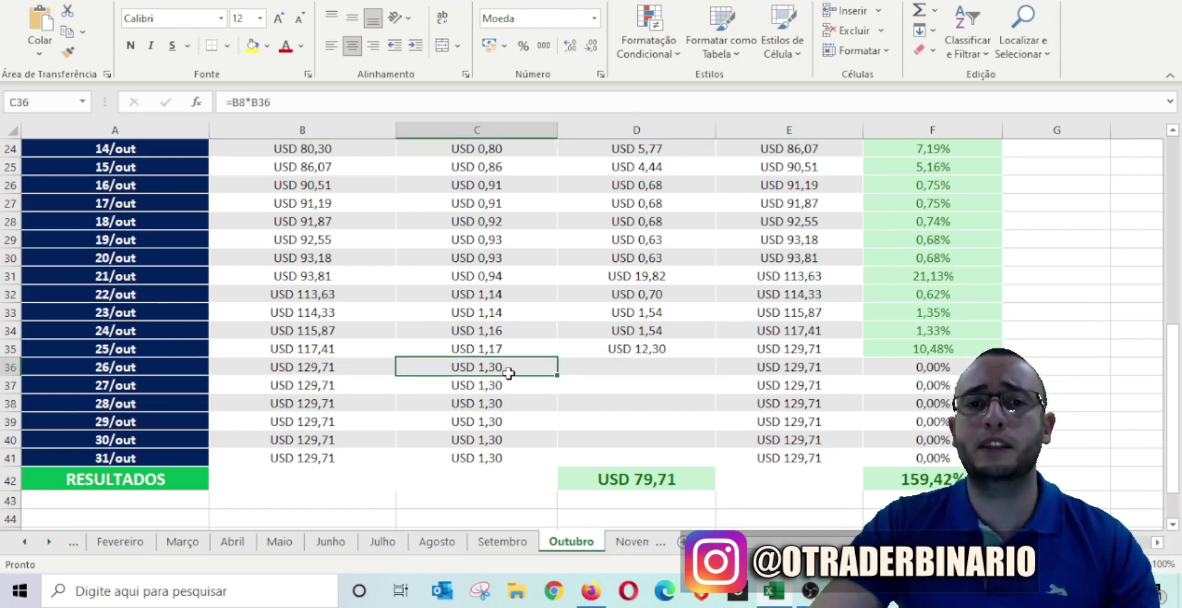
Enter a gain of 3 for 26/out in cell D36.
click(659, 369)
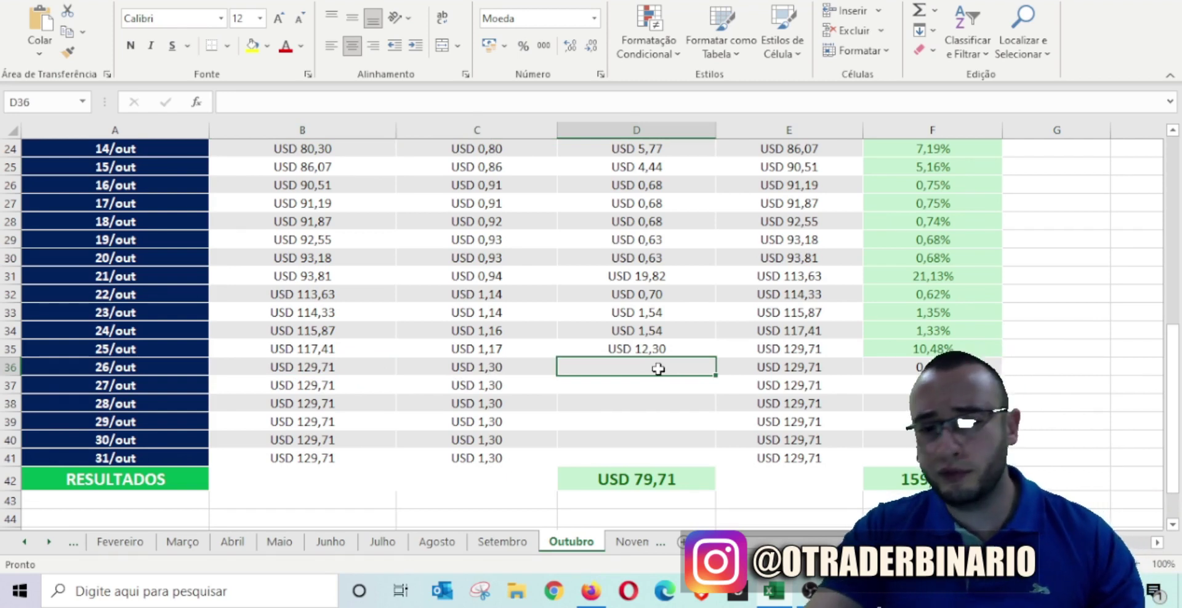
text(3)
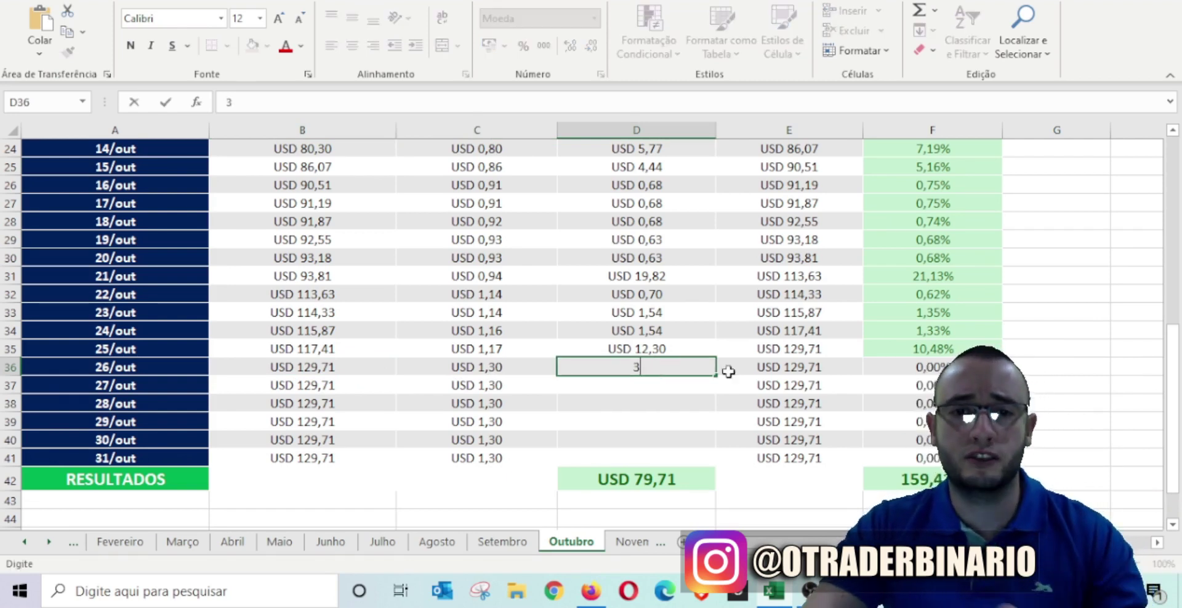
click(1075, 375)
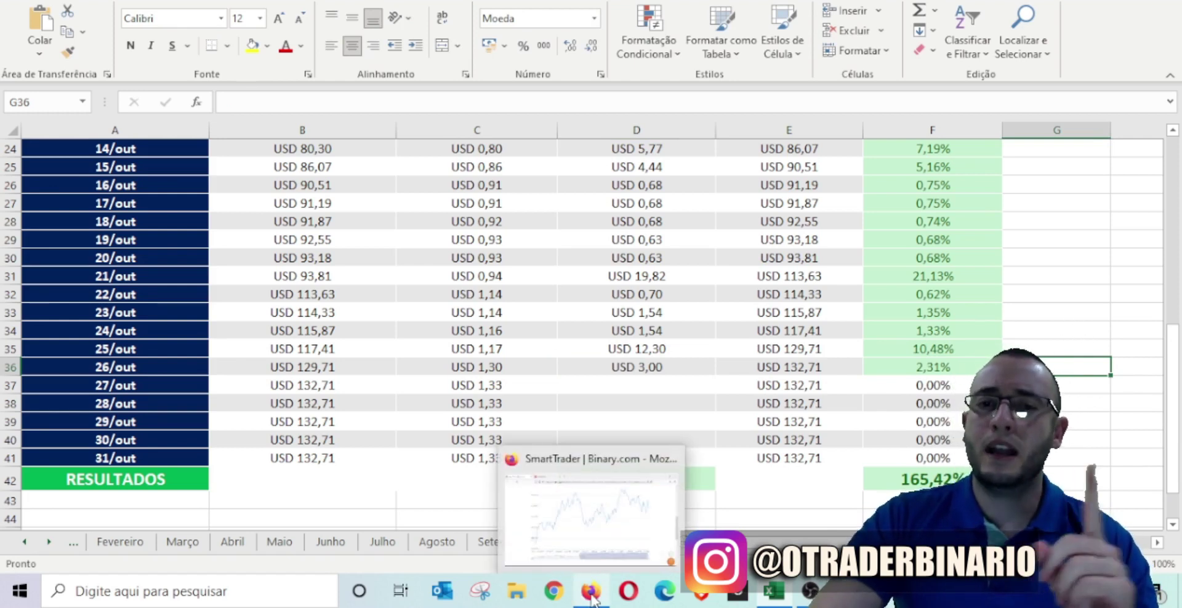
Switch back to the trading page in Firefox and review the Índice Volatility 10 chart and contract settings.
click(590, 596)
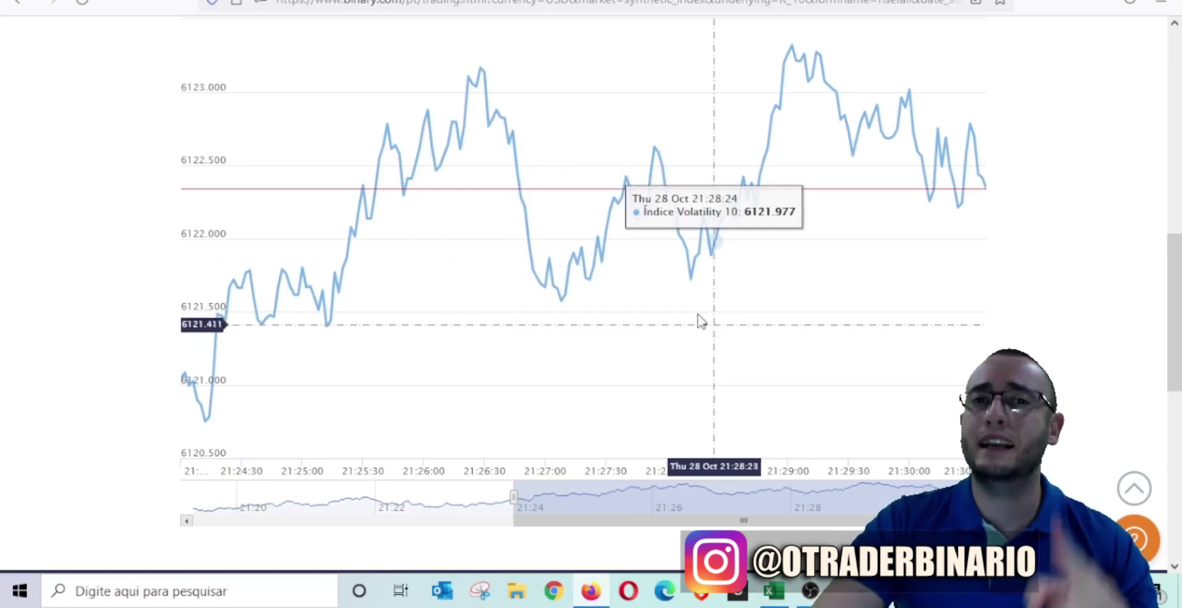
key(ctrl+Tab)
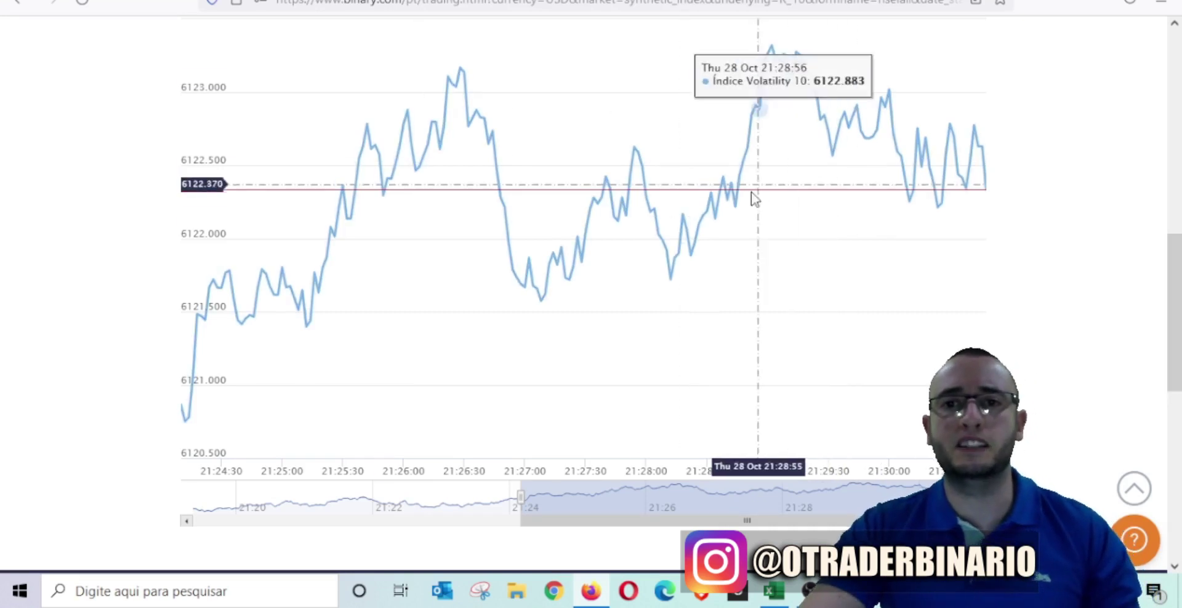
scroll(292, 282, up, 3)
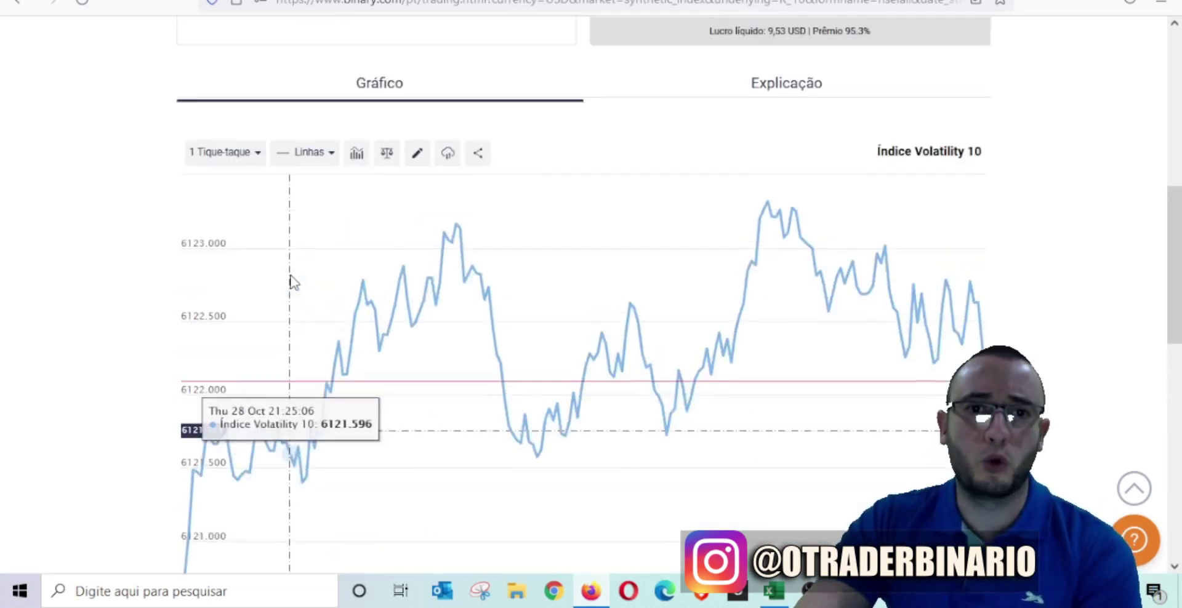
scroll(1132, 274, down, 4)
scroll(1109, 273, up, 7)
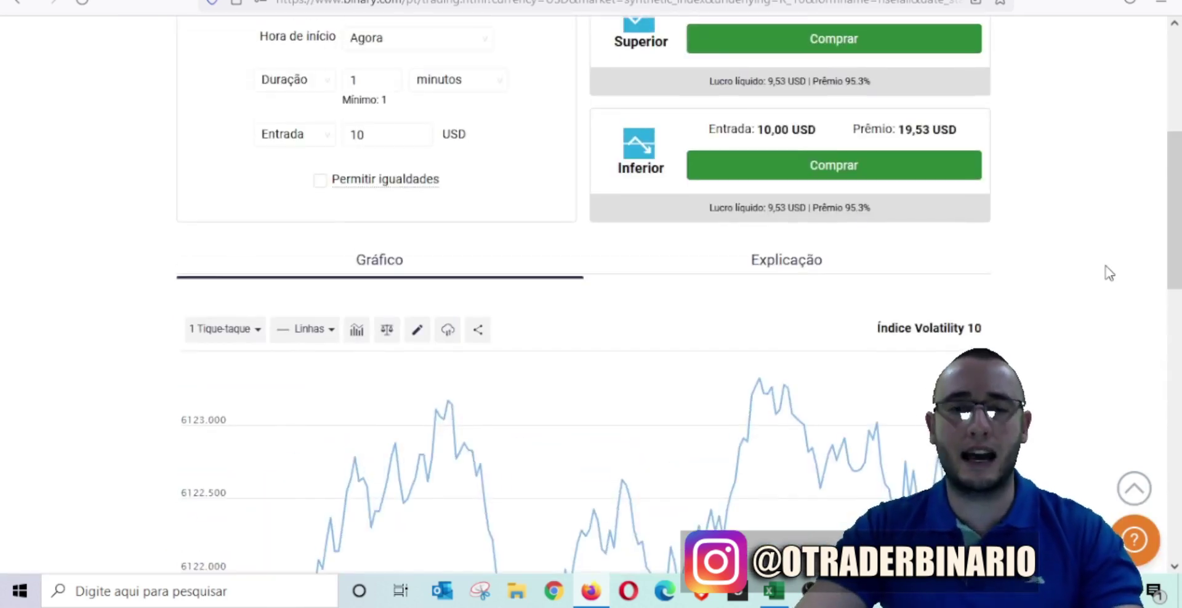
scroll(394, 246, up, 1)
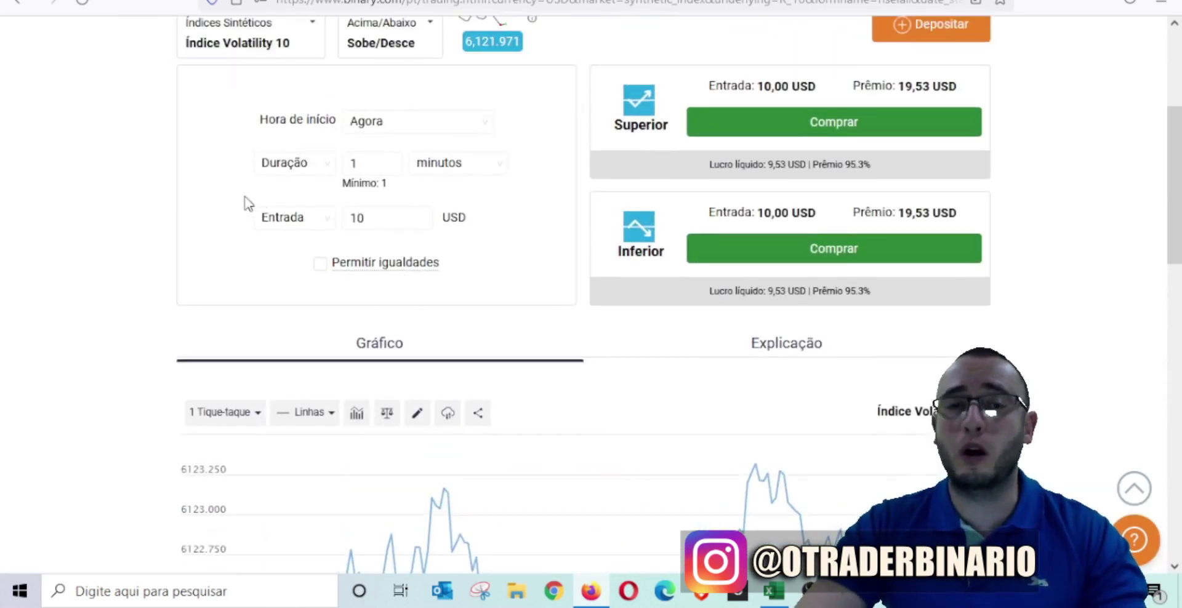
Change the market to Índice Volatility 25 and view its price chart.
scroll(258, 188, up, 3)
click(269, 188)
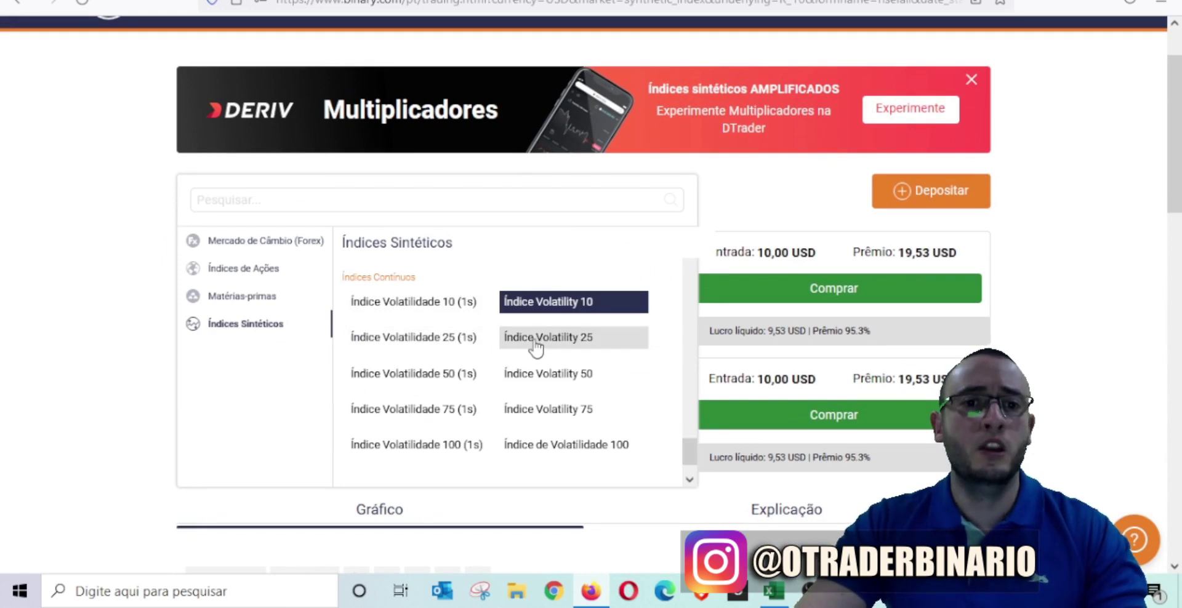
click(534, 341)
scroll(158, 282, down, 4)
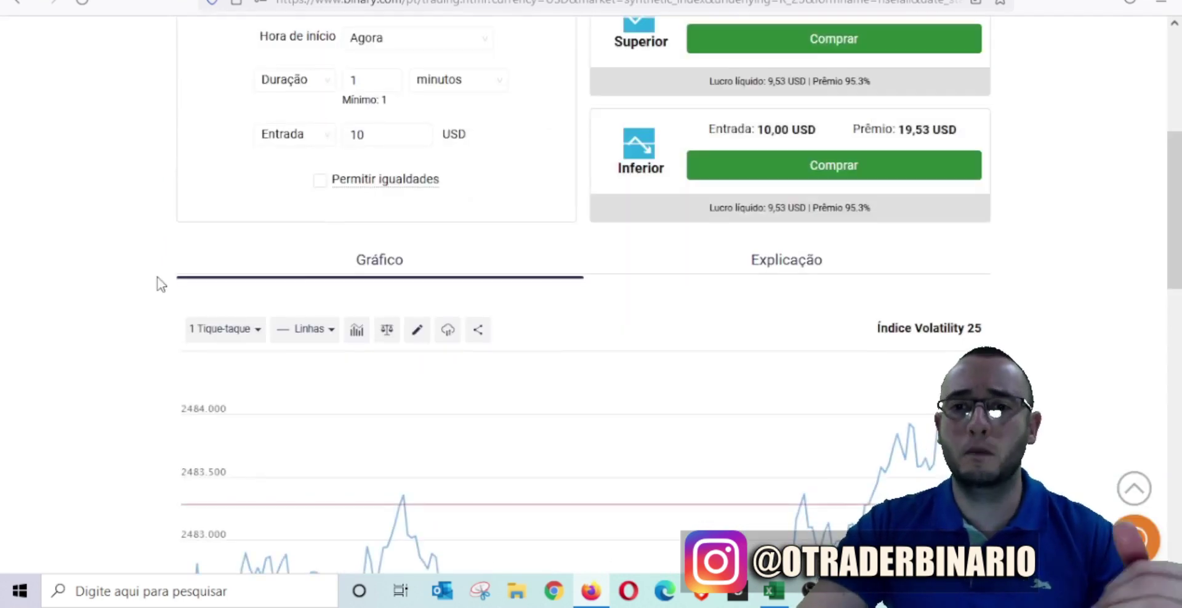
scroll(159, 284, down, 6)
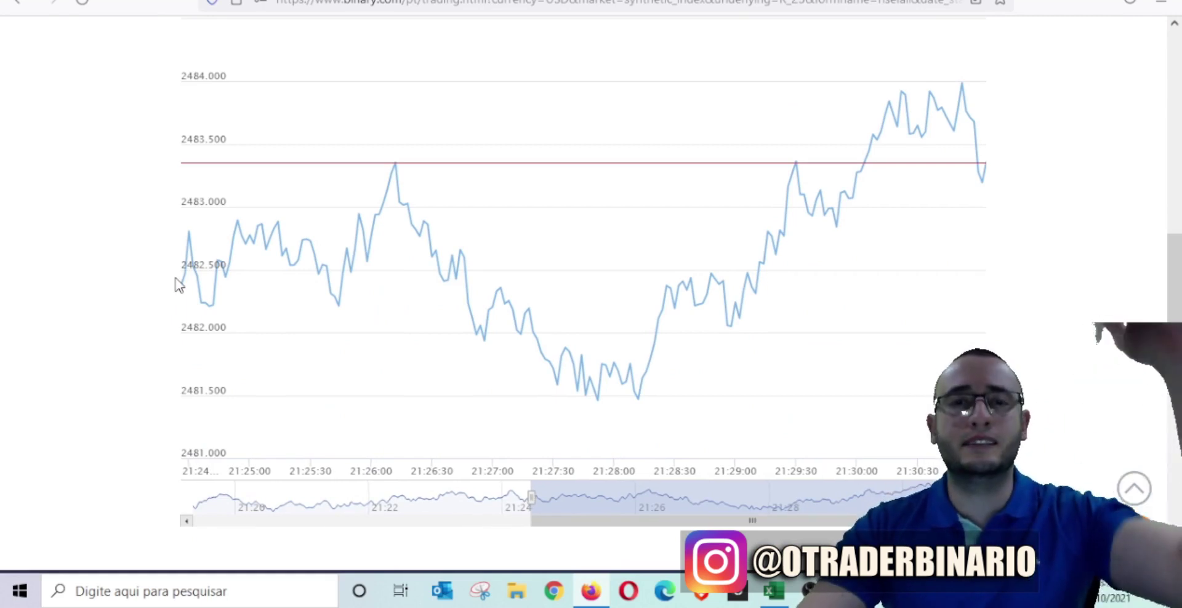
Change the market to Índice Volatility 50 and view its price chart.
scroll(180, 295, up, 9)
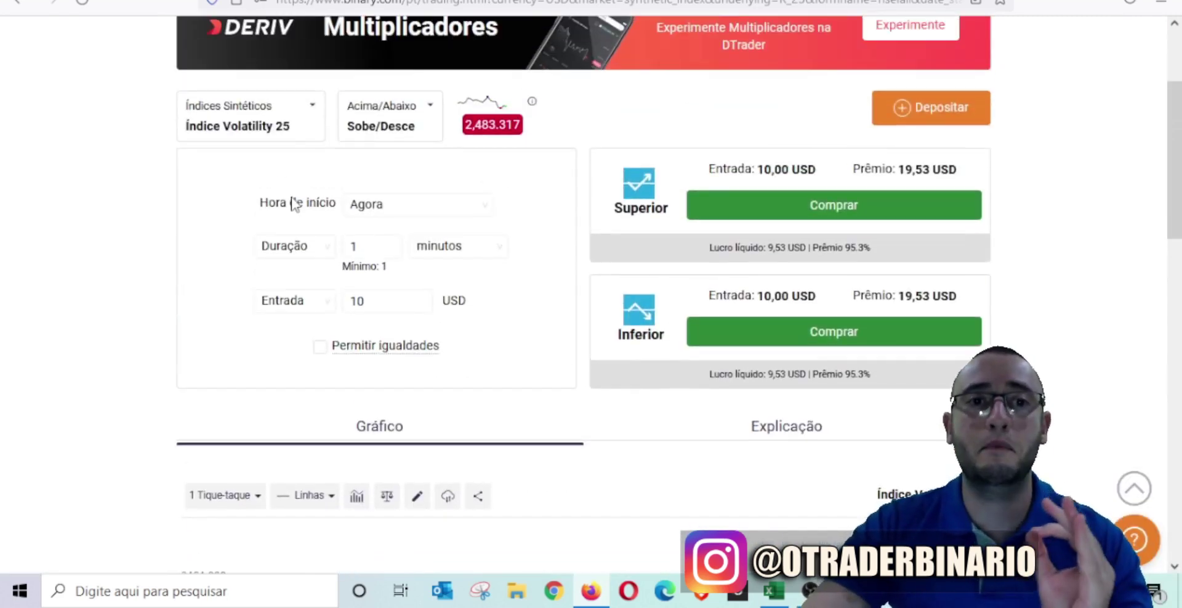
click(316, 115)
click(556, 265)
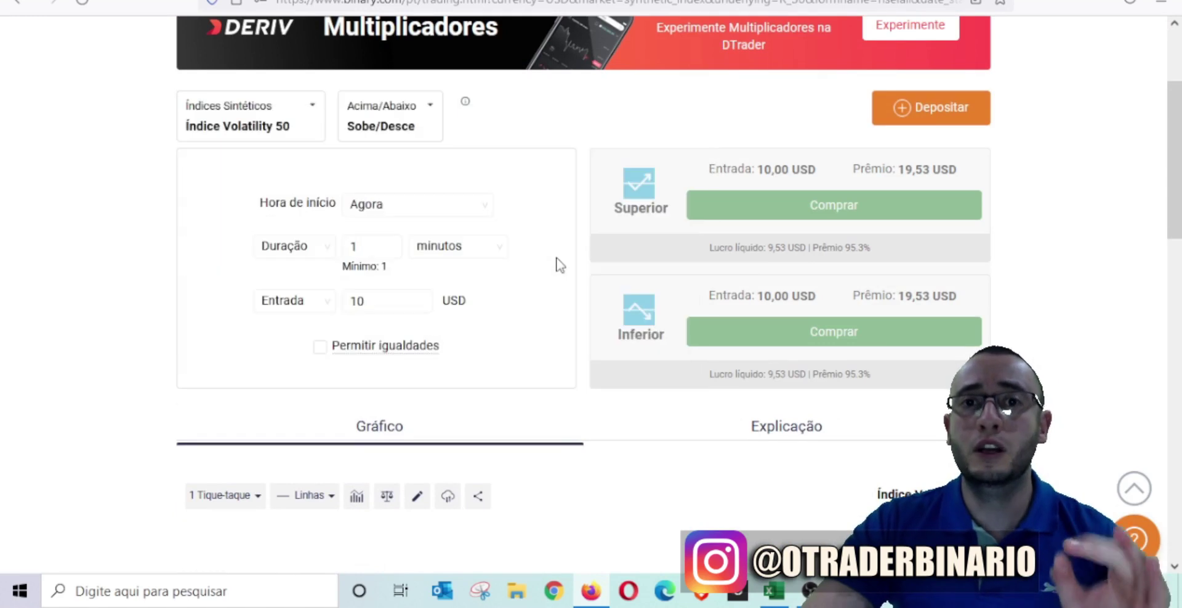
scroll(155, 248, down, 4)
scroll(157, 249, down, 5)
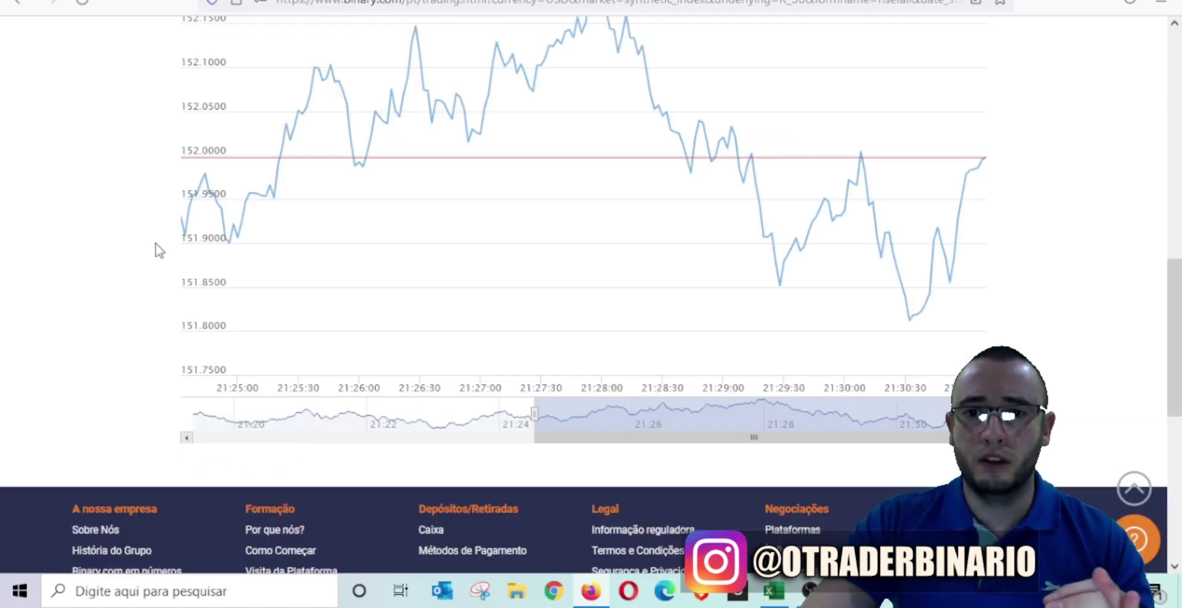
Change the market to Índice Volatility 75 and view its price chart.
scroll(159, 249, up, 8)
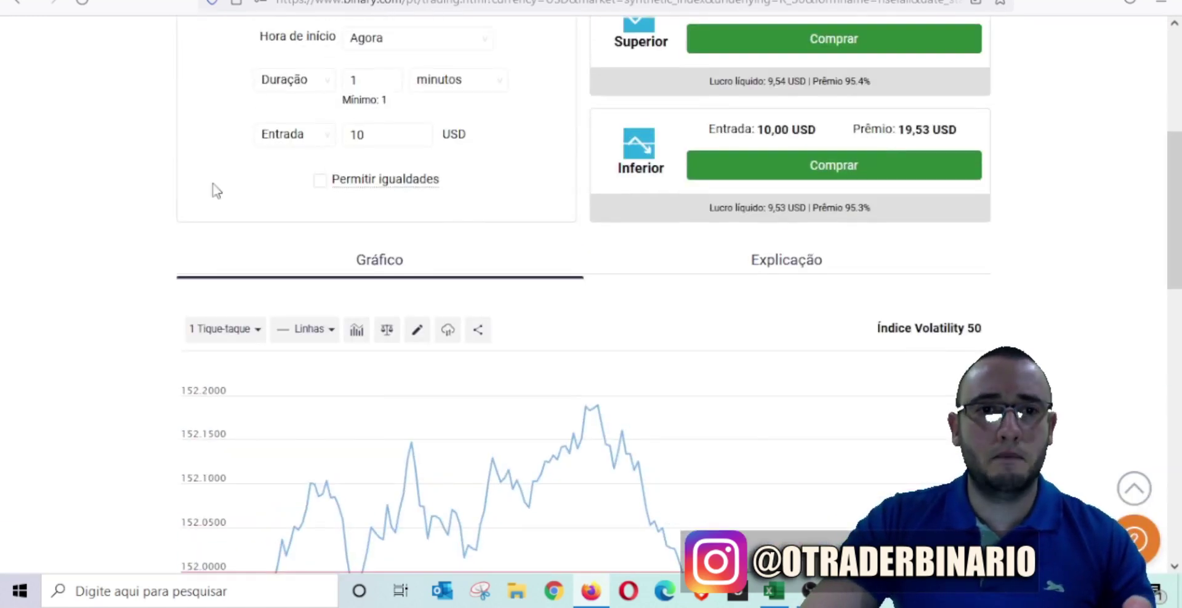
scroll(281, 106, up, 1)
click(282, 123)
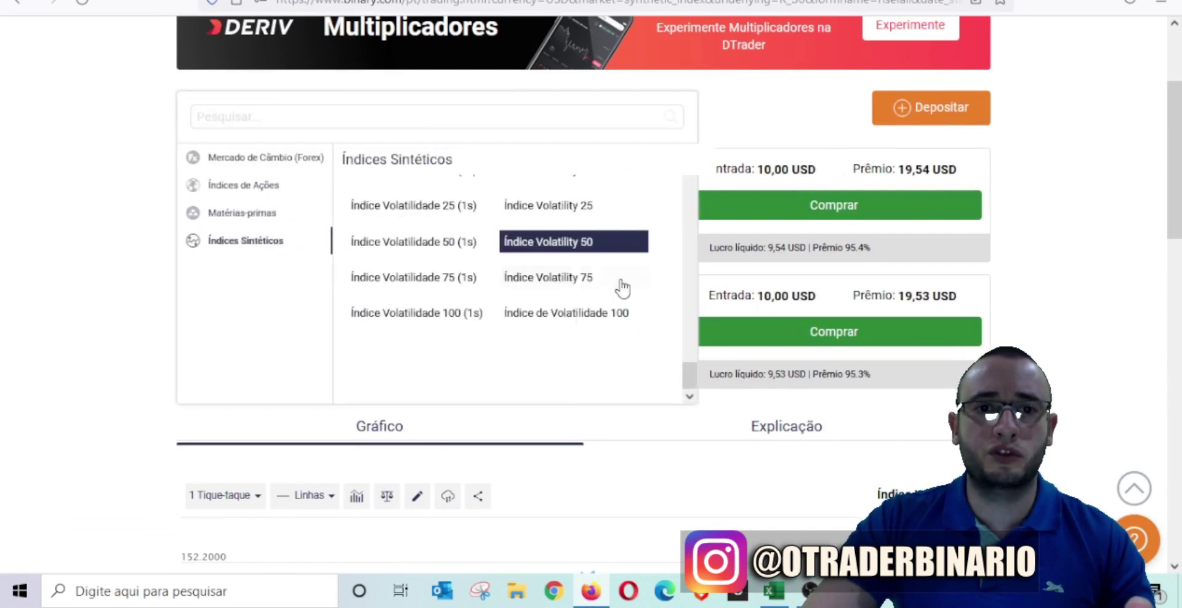
click(580, 285)
scroll(56, 274, down, 5)
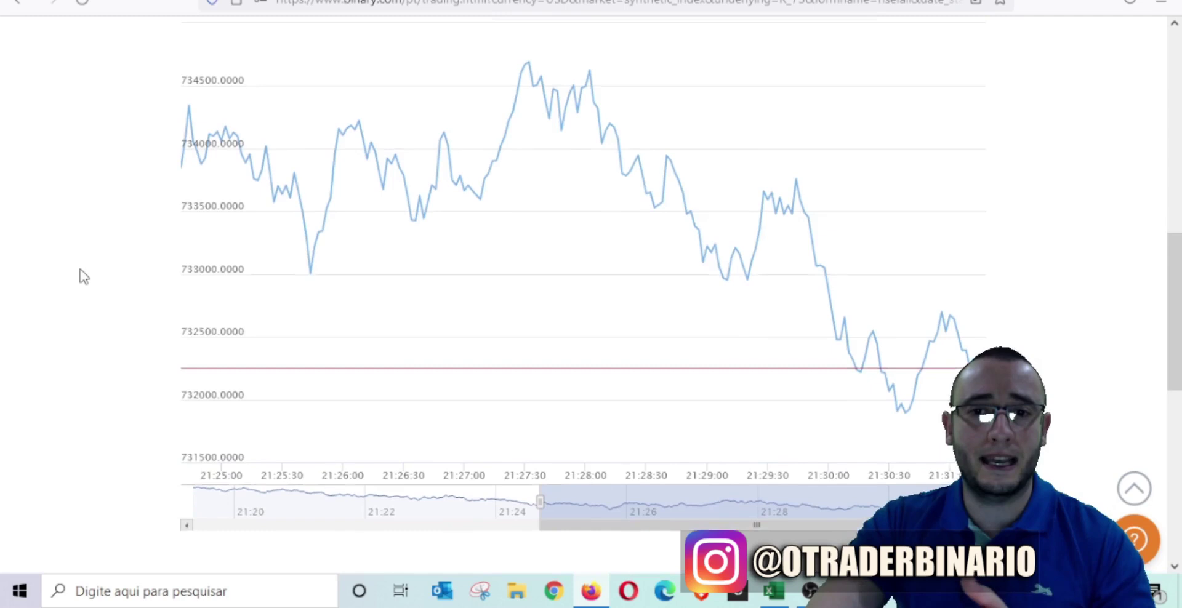
Change the market to Índice de Volatilidade 100 and view its price chart.
scroll(79, 274, up, 6)
click(260, 206)
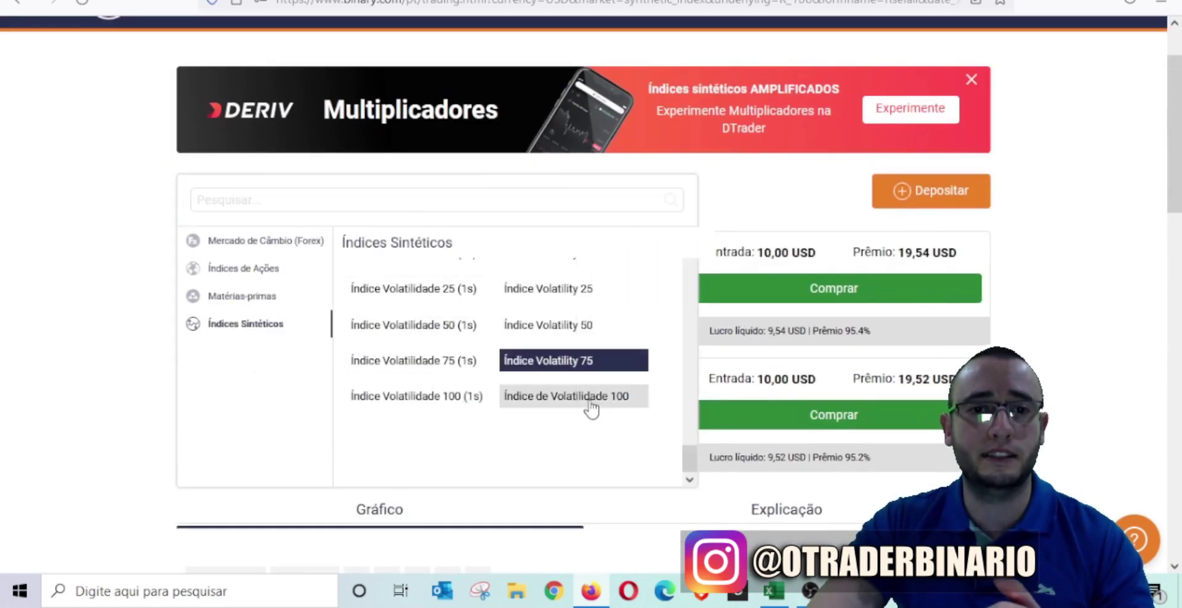
click(591, 399)
scroll(140, 331, down, 7)
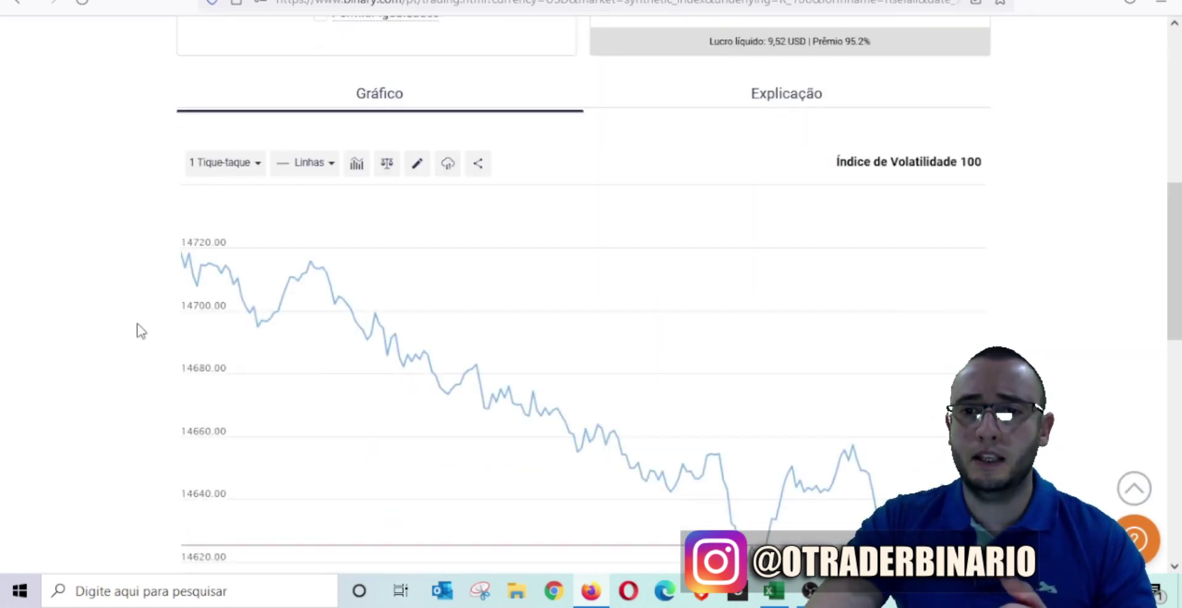
scroll(141, 331, down, 3)
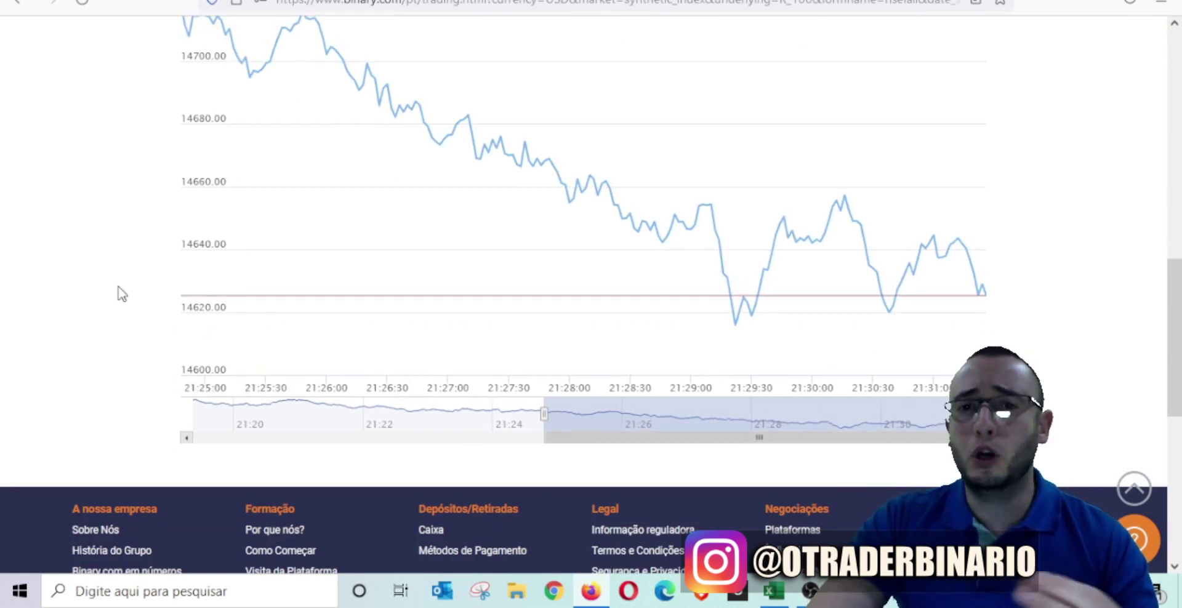
Change the market to Índice Volatilidade 10 (1s) and view its price chart.
scroll(120, 293, up, 5)
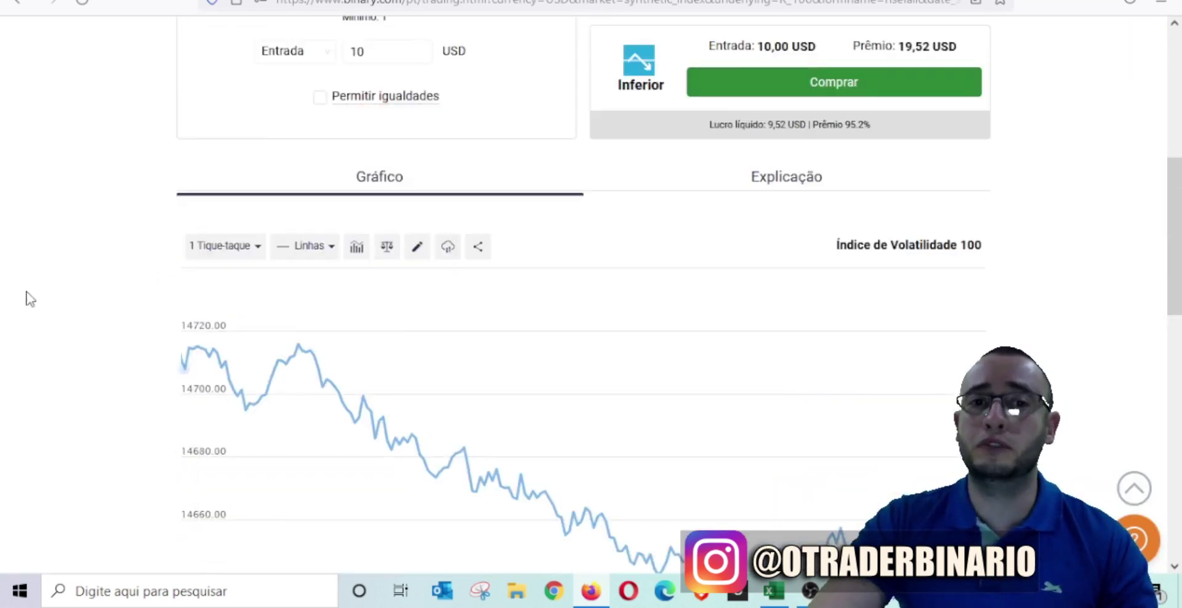
scroll(29, 299, up, 4)
click(254, 118)
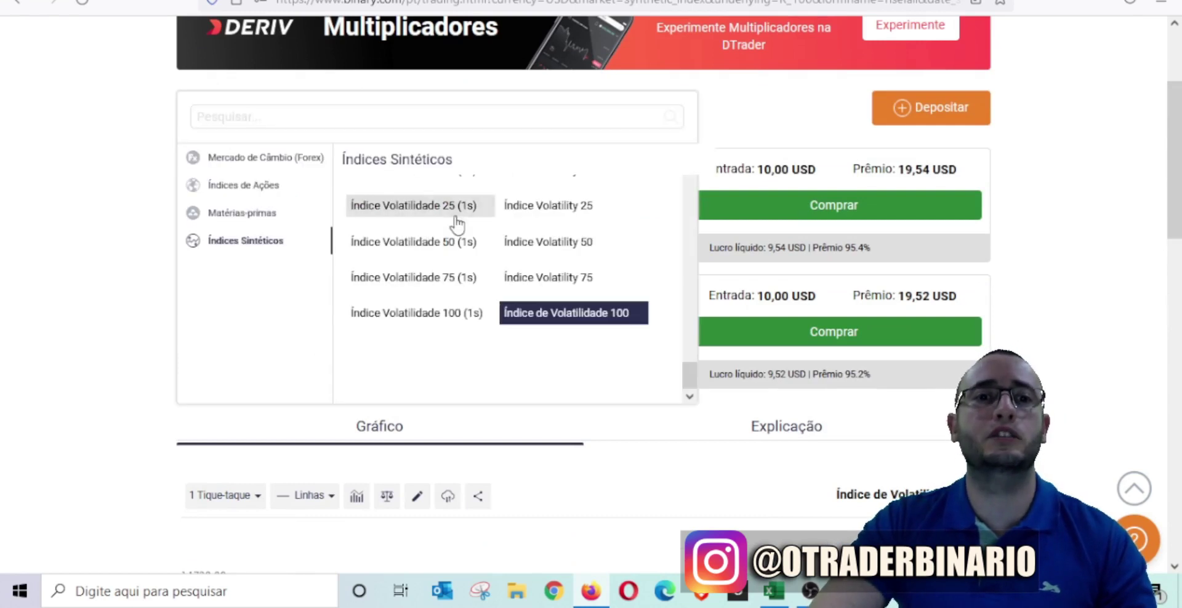
scroll(443, 266, up, 2)
click(446, 271)
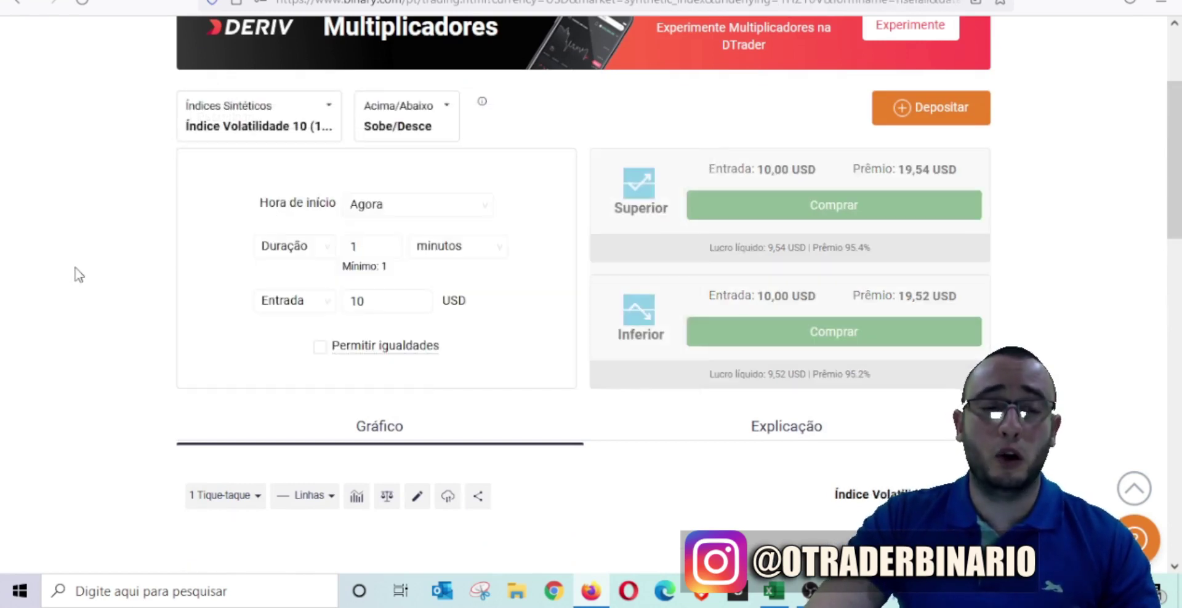
scroll(68, 289, down, 7)
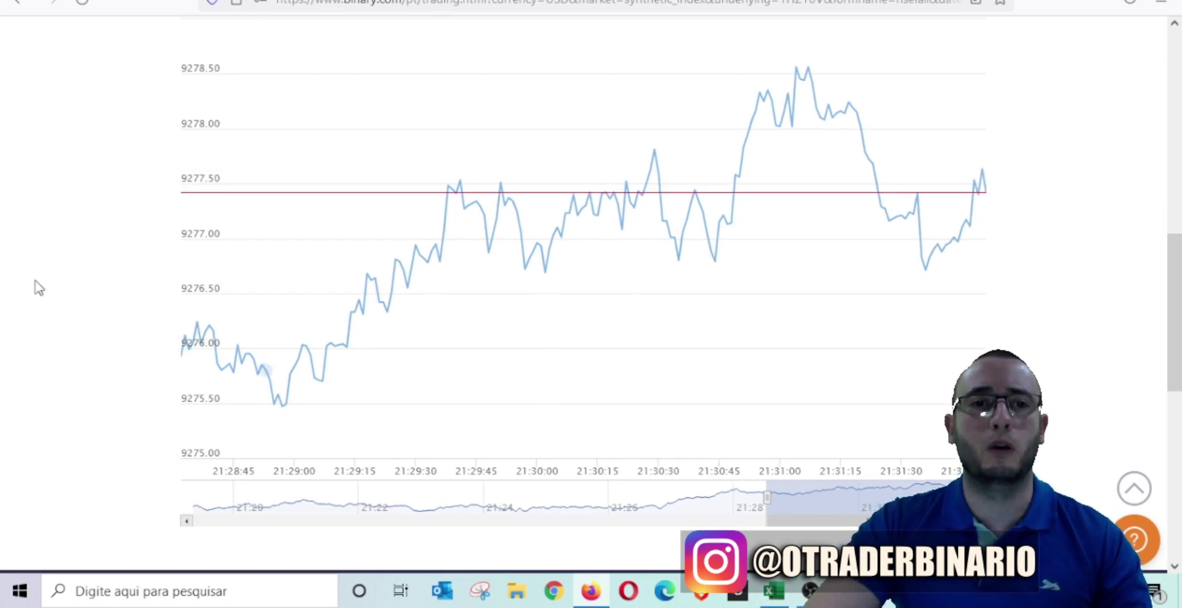
Set the contract type to Termina entre/Termina fora in the Dentro/Fora group.
scroll(39, 287, up, 8)
click(395, 112)
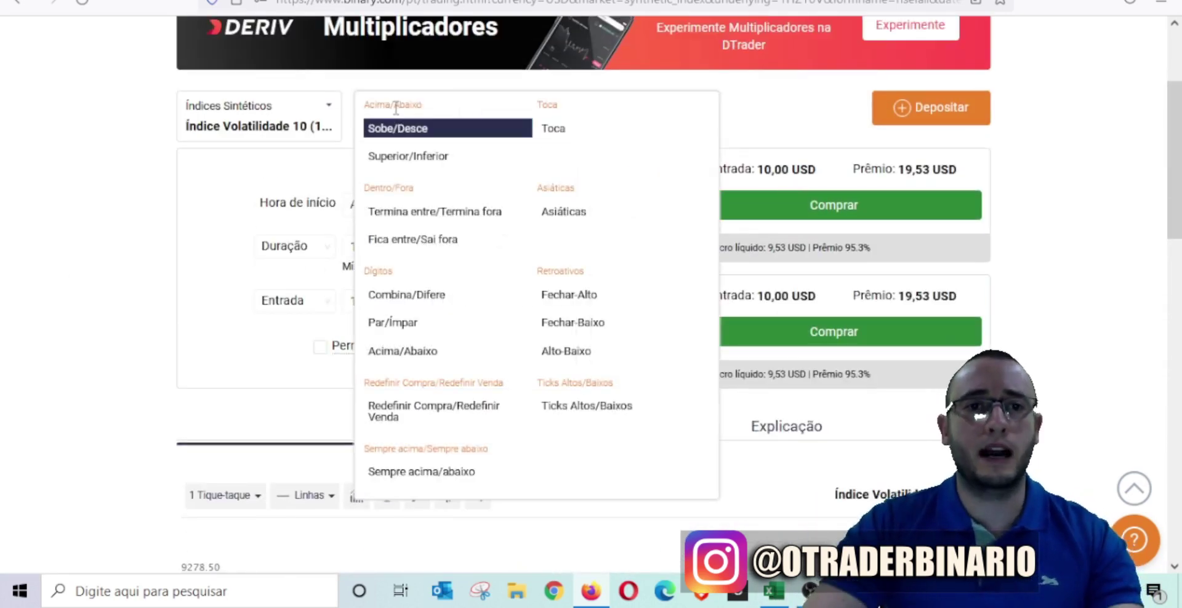
click(456, 213)
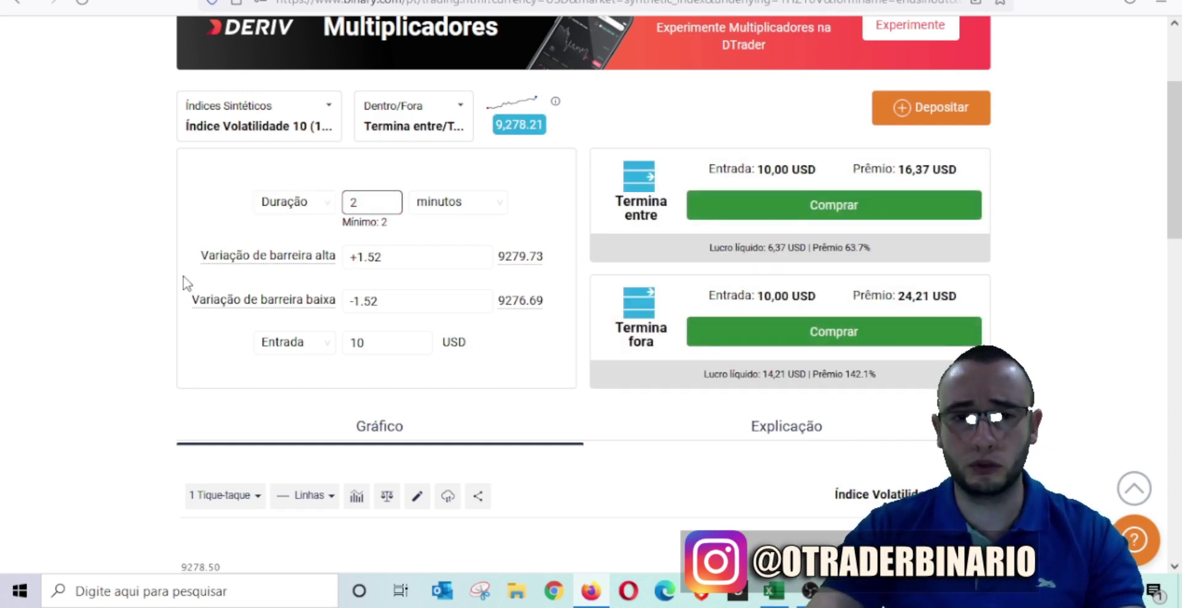
Set the high barrier variation of the Termina entre/Termina fora contract to +2.
click(36, 331)
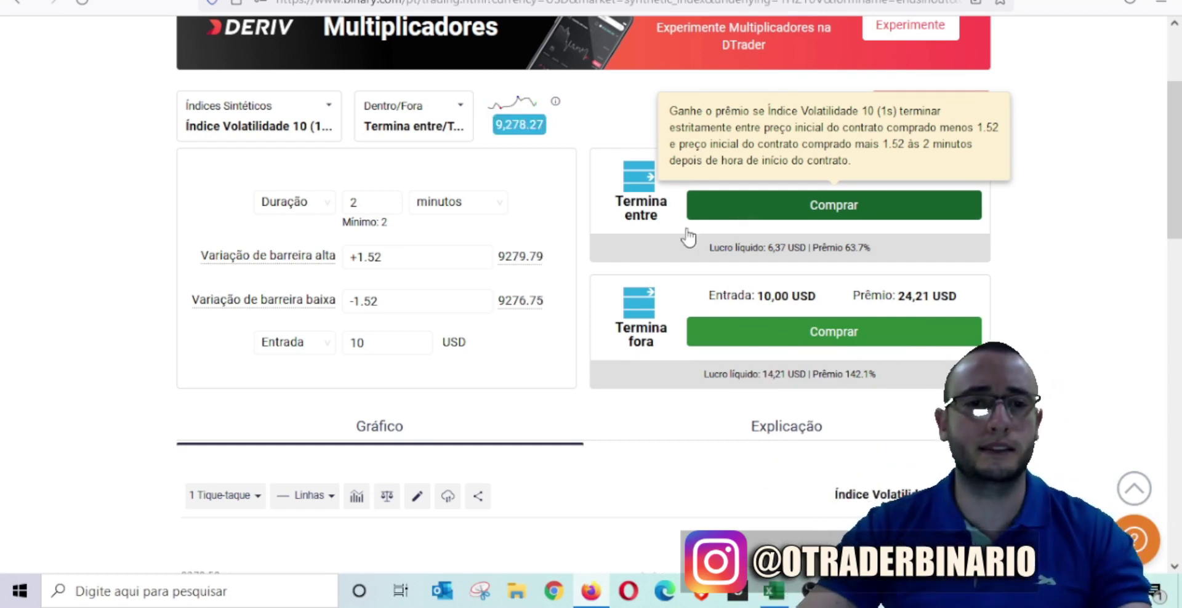
scroll(58, 409, down, 7)
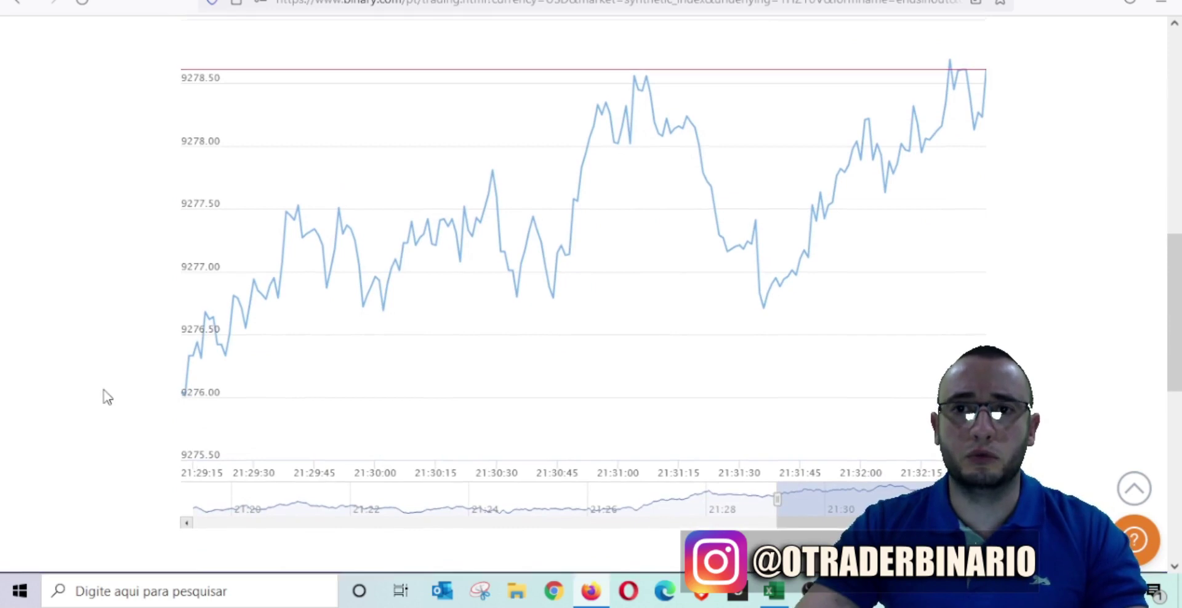
scroll(92, 403, up, 1)
scroll(80, 413, up, 4)
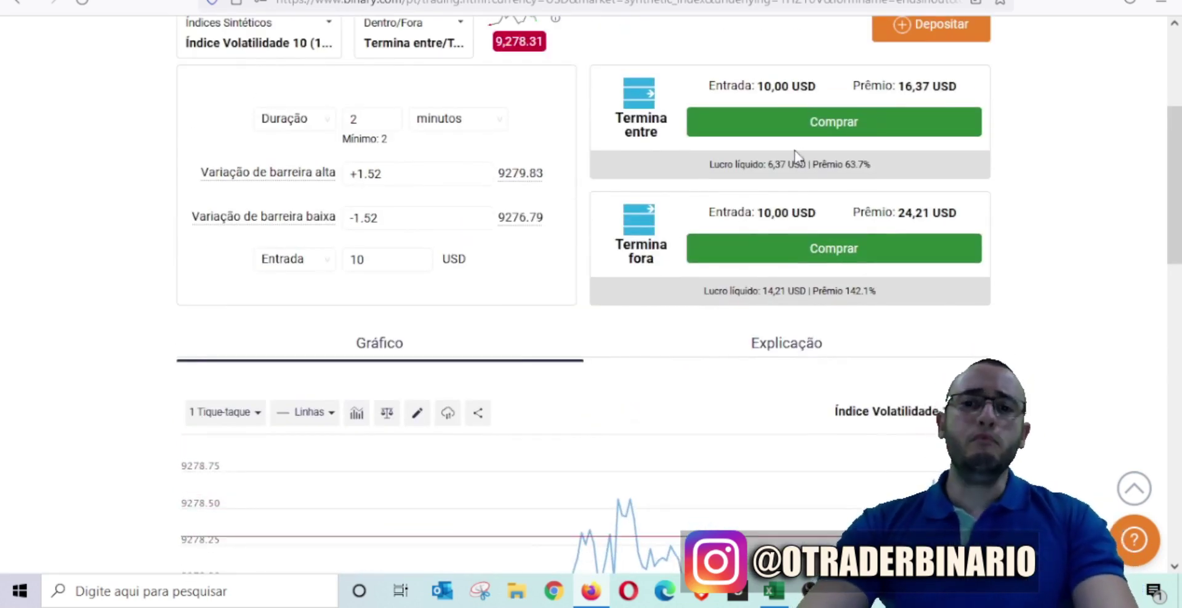
click(391, 182)
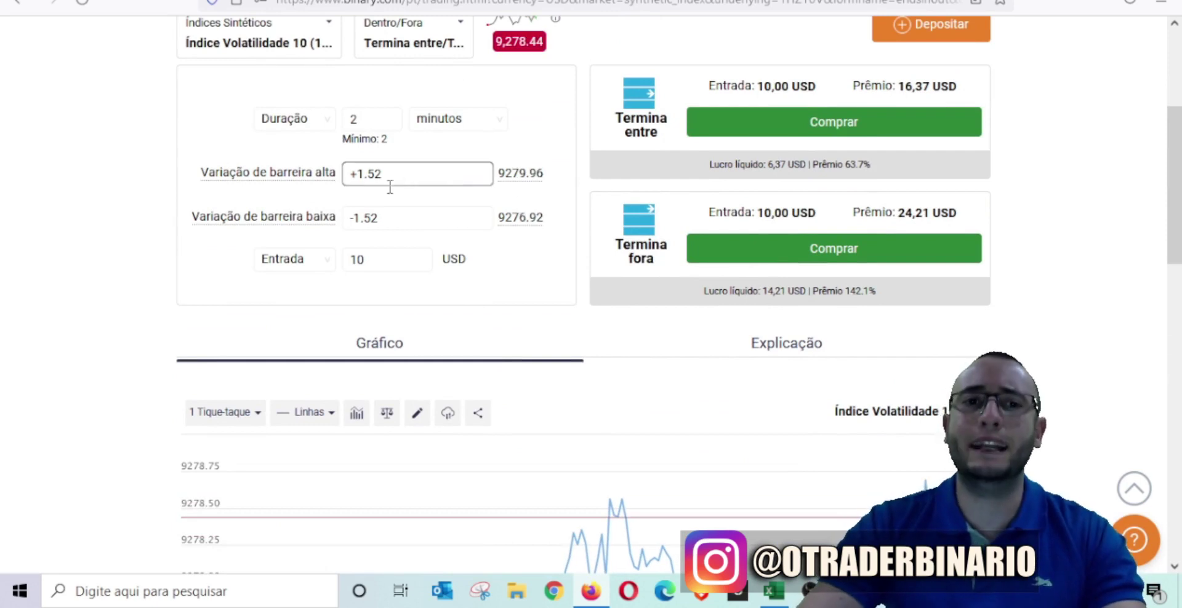
double_click(360, 175)
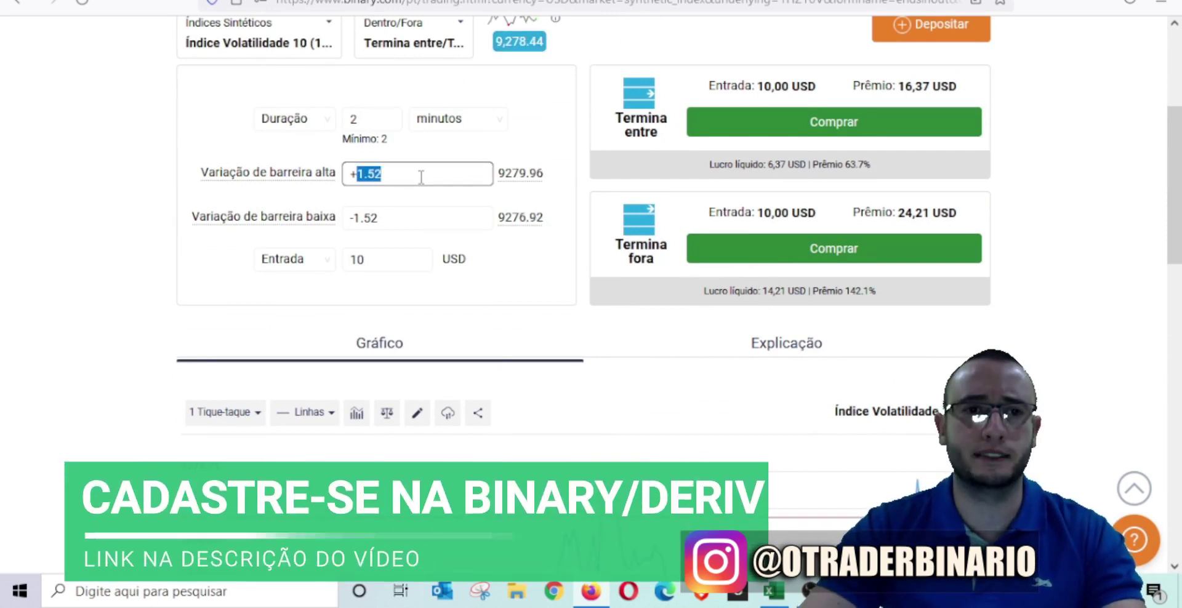
text(+2)
click(375, 212)
Check the price chart and raise the high barrier variation to +2.2.
scroll(39, 256, down, 5)
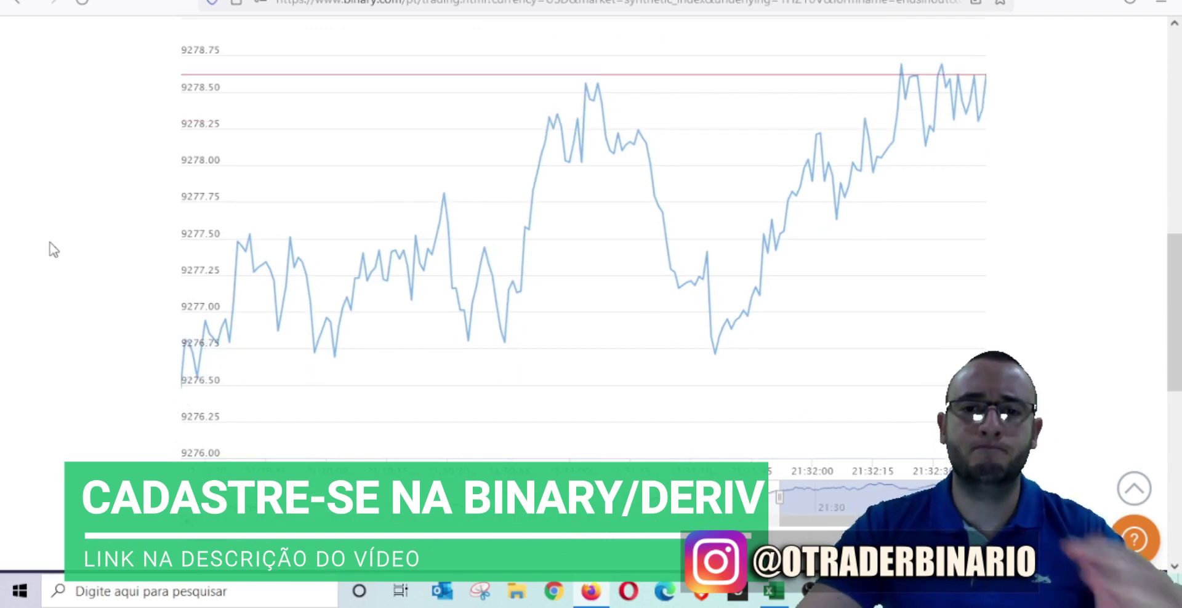
scroll(71, 256, up, 3)
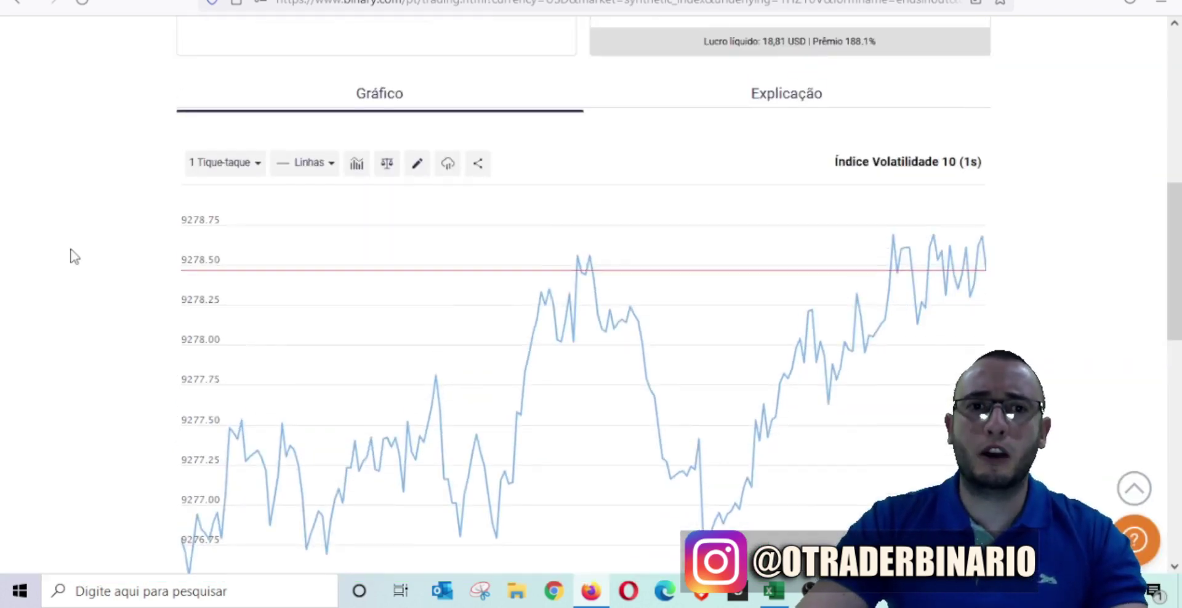
scroll(71, 256, up, 3)
scroll(58, 235, up, 1)
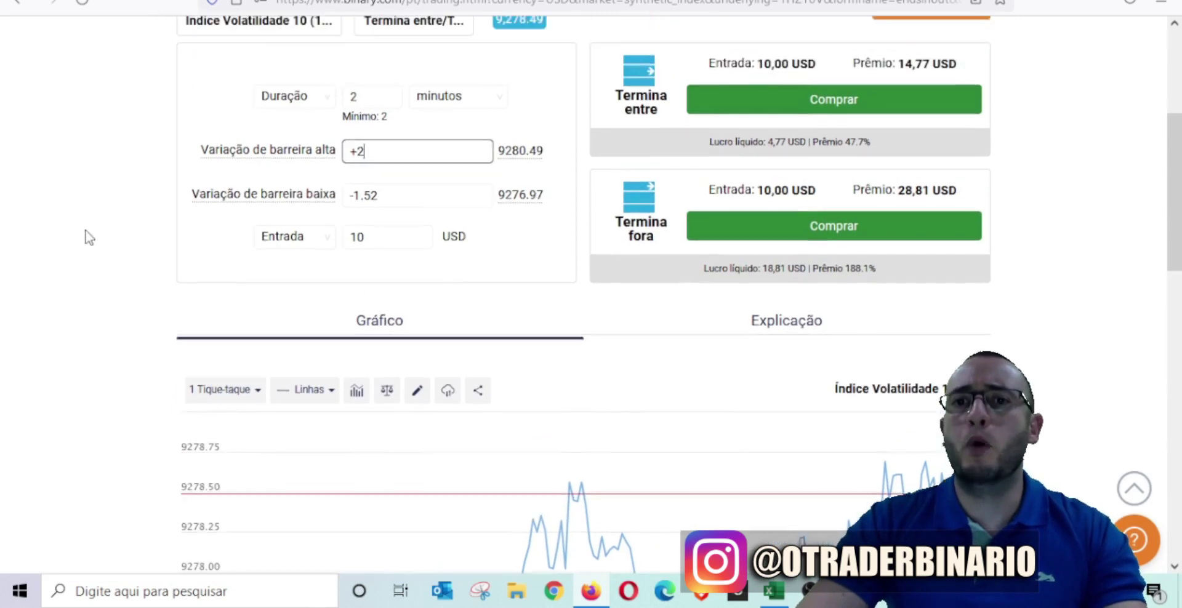
scroll(90, 237, up, 1)
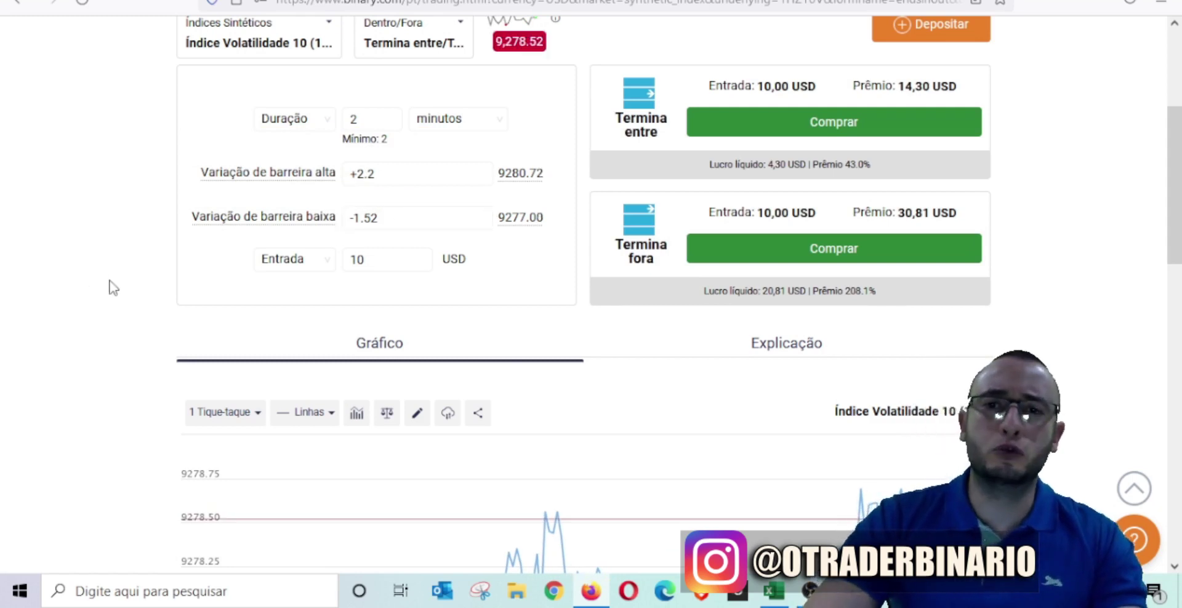
Review the price chart and set the contract's stake (Entrada) to 5 USD.
scroll(112, 287, down, 5)
scroll(113, 288, up, 1)
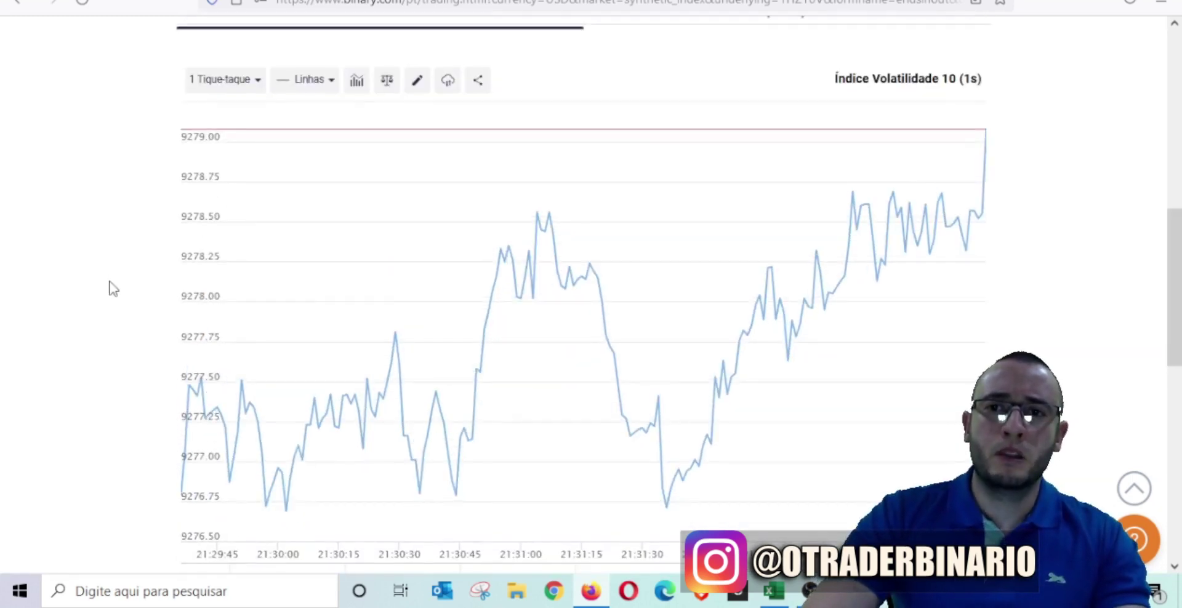
scroll(113, 288, up, 5)
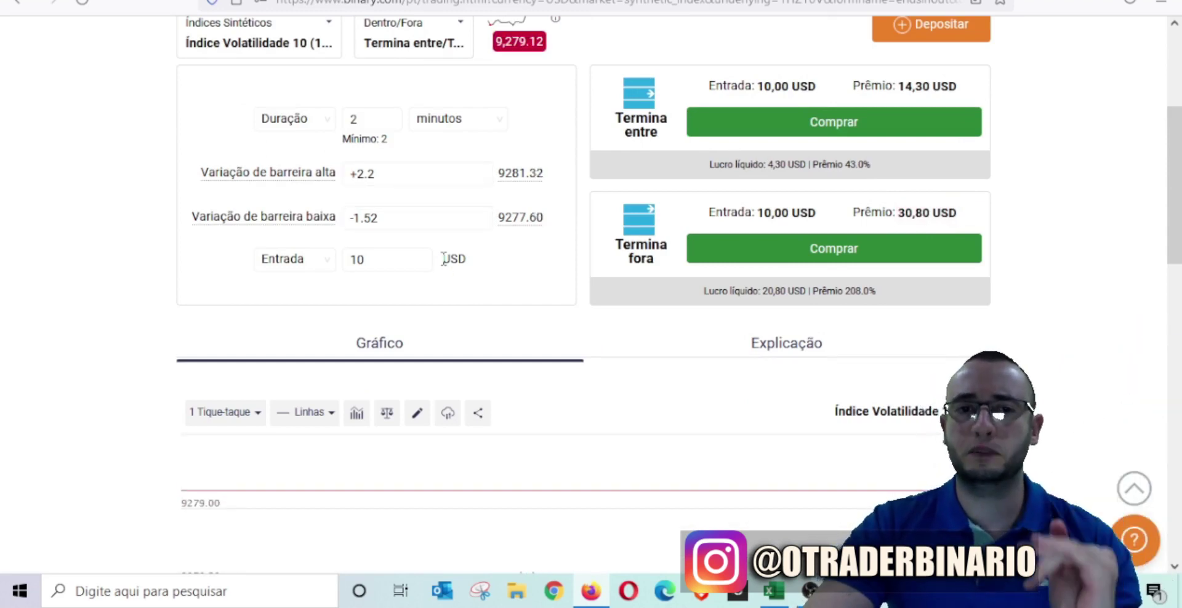
drag(395, 260, 314, 260)
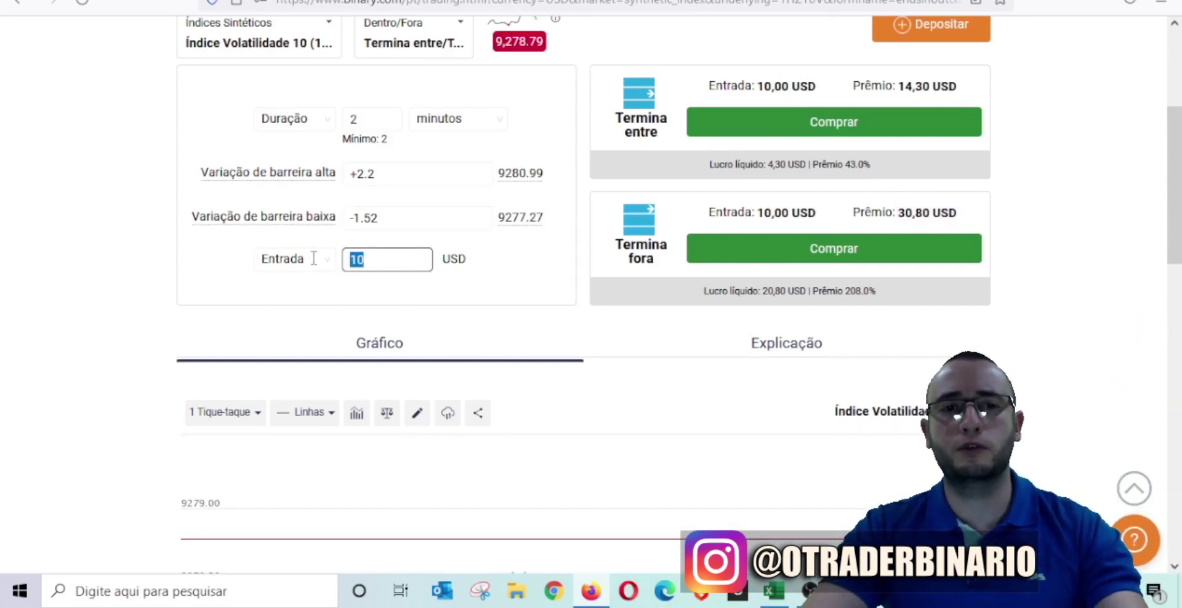
text(5)
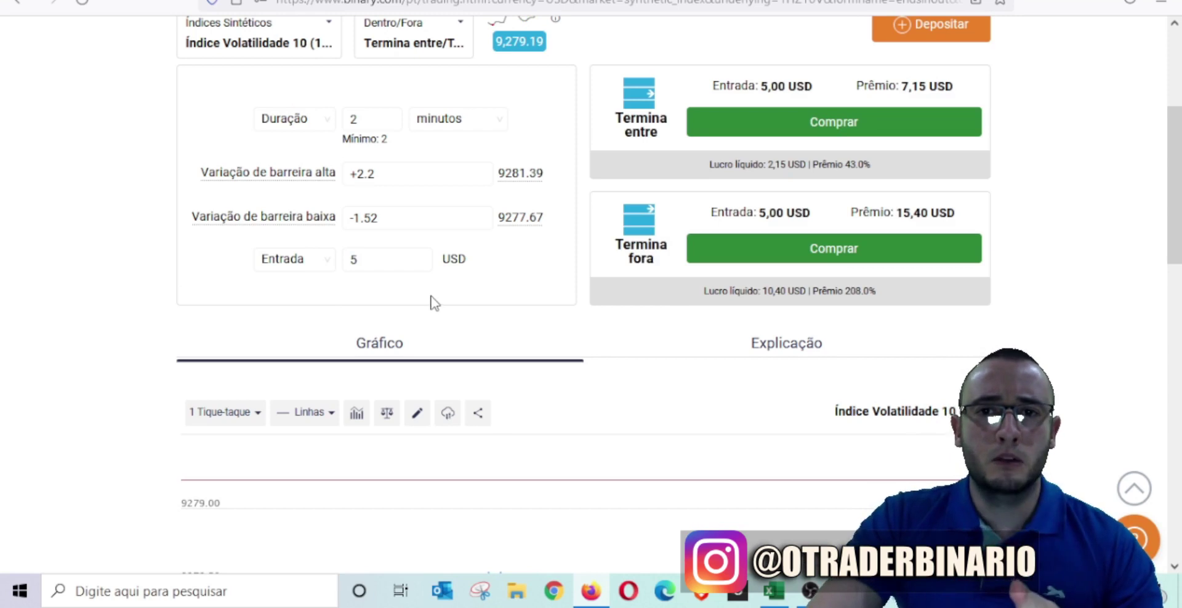
Switch to the Excel workbook and open the Calculadora Martingale sheet.
click(771, 591)
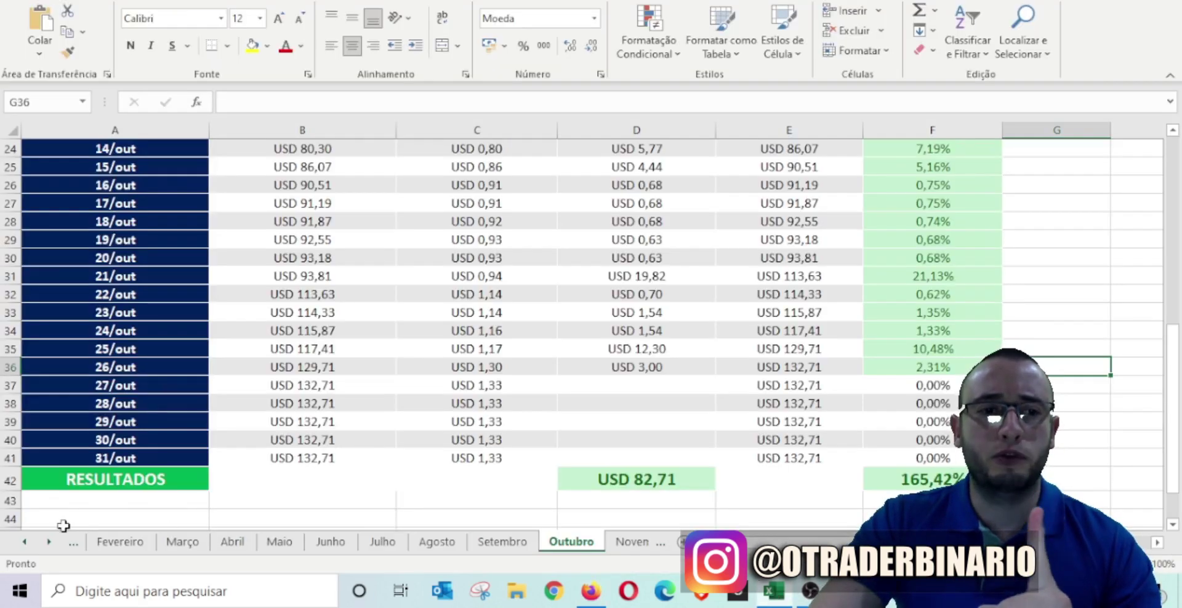
click(24, 542)
click(24, 542)
click(24, 542)
click(24, 542)
click(24, 542)
click(245, 543)
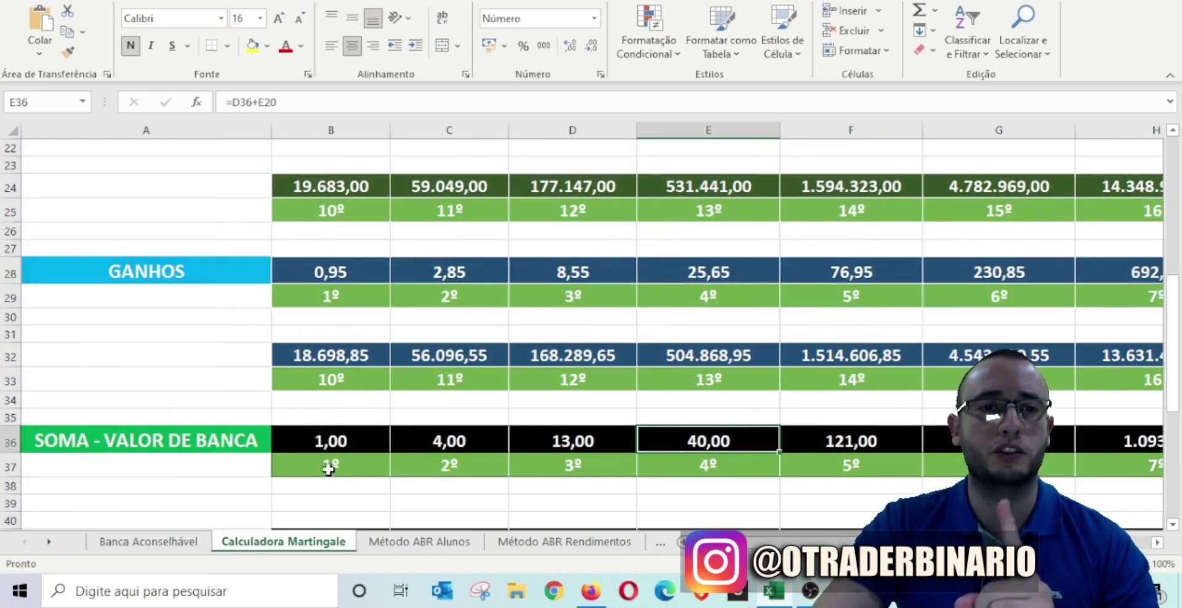
Set the martingale calculator's Stake Inicial to 5 and Porcentagem de Ganho to 43%.
scroll(212, 417, up, 4)
click(326, 221)
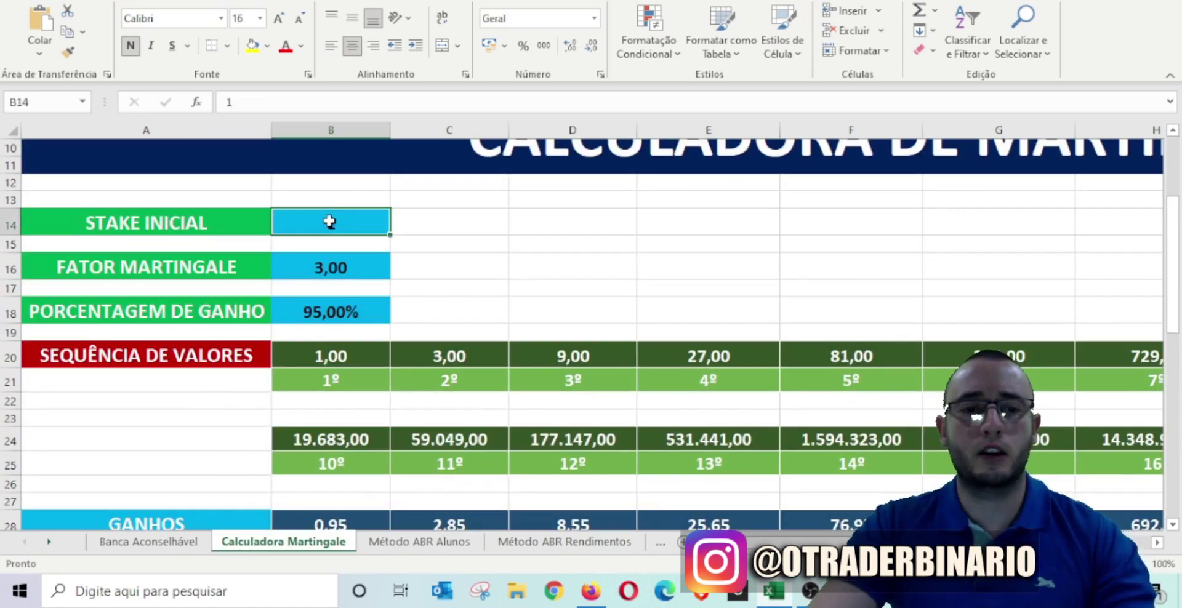
text(5)
key(Return)
click(370, 309)
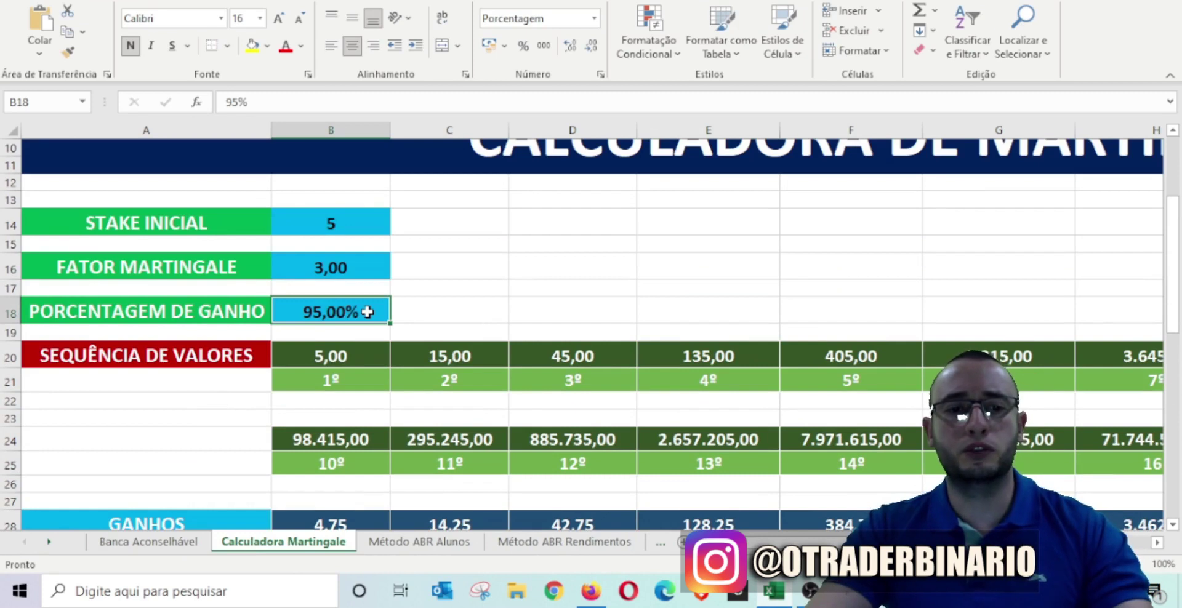
text(43)
click(522, 259)
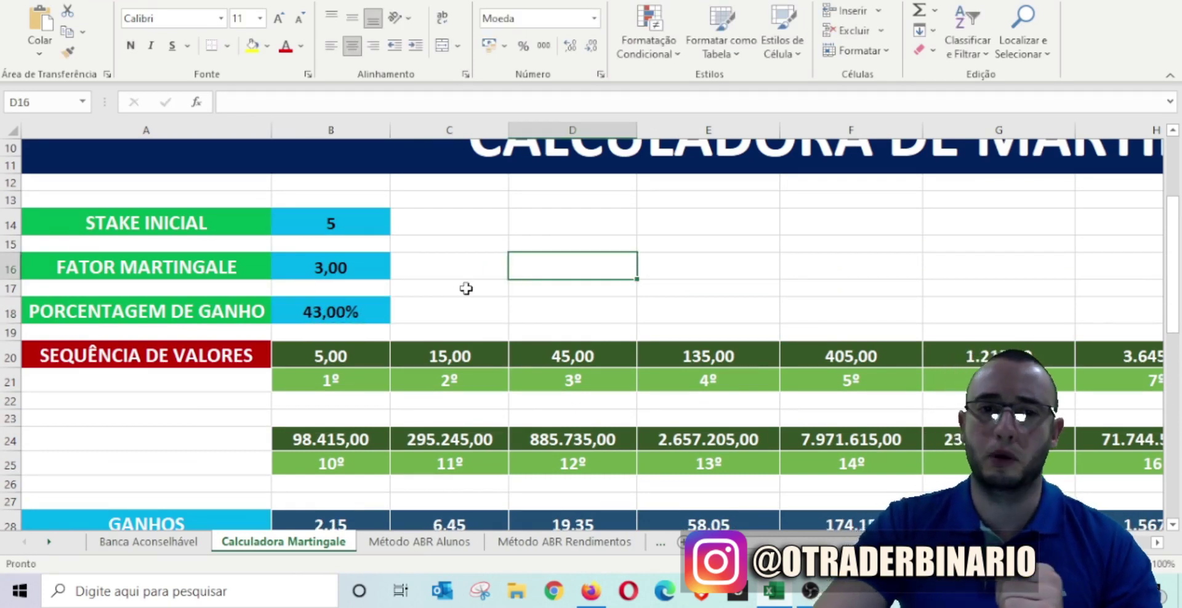
Examine the first stake, the third-entry gain and the required bankroll for the second and third entries.
scroll(466, 289, down, 2)
click(381, 240)
scroll(409, 395, down, 2)
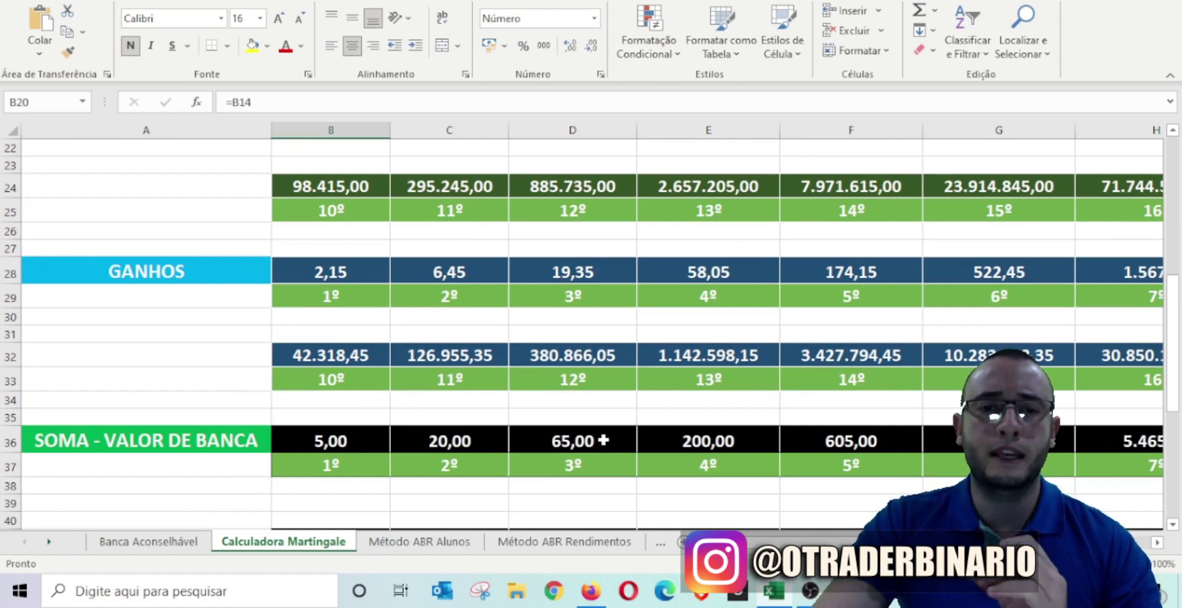
click(606, 437)
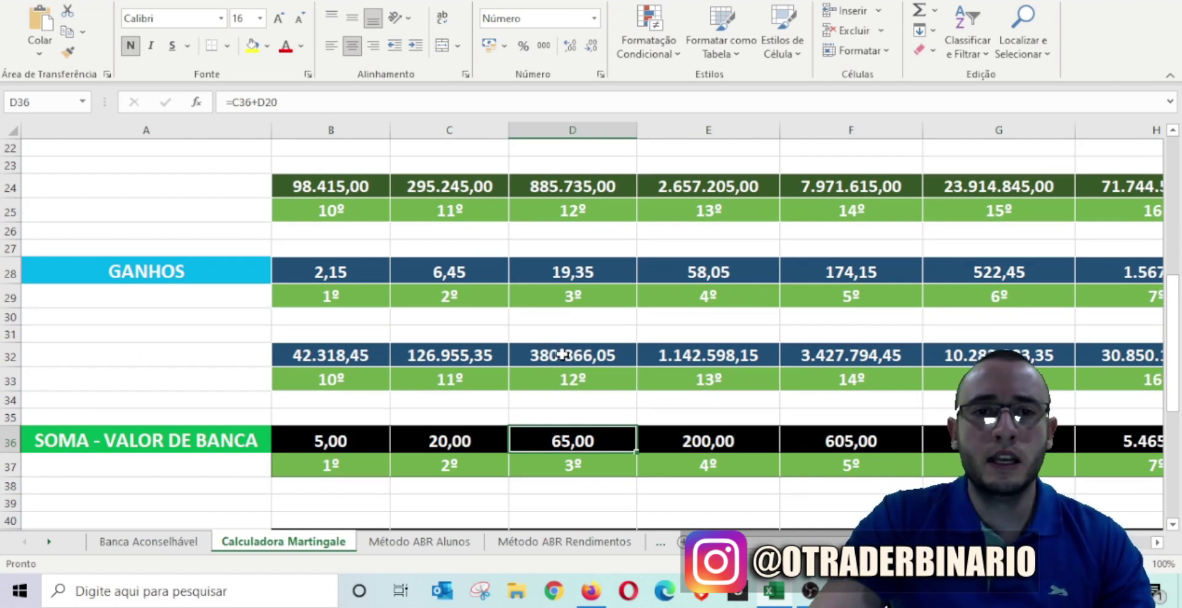
click(601, 272)
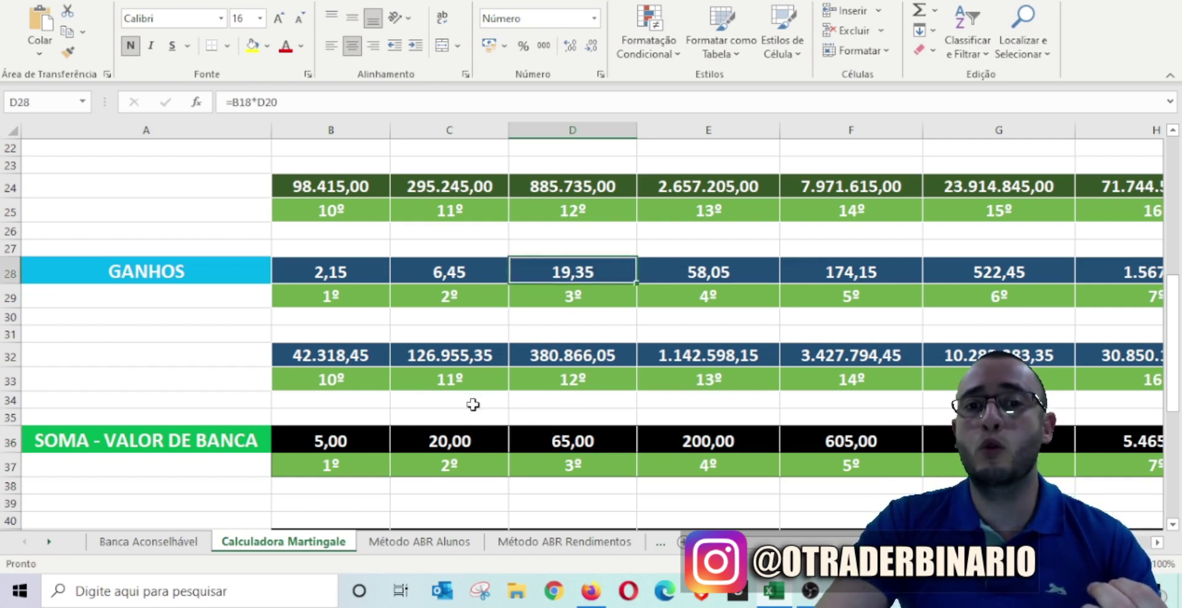
click(478, 441)
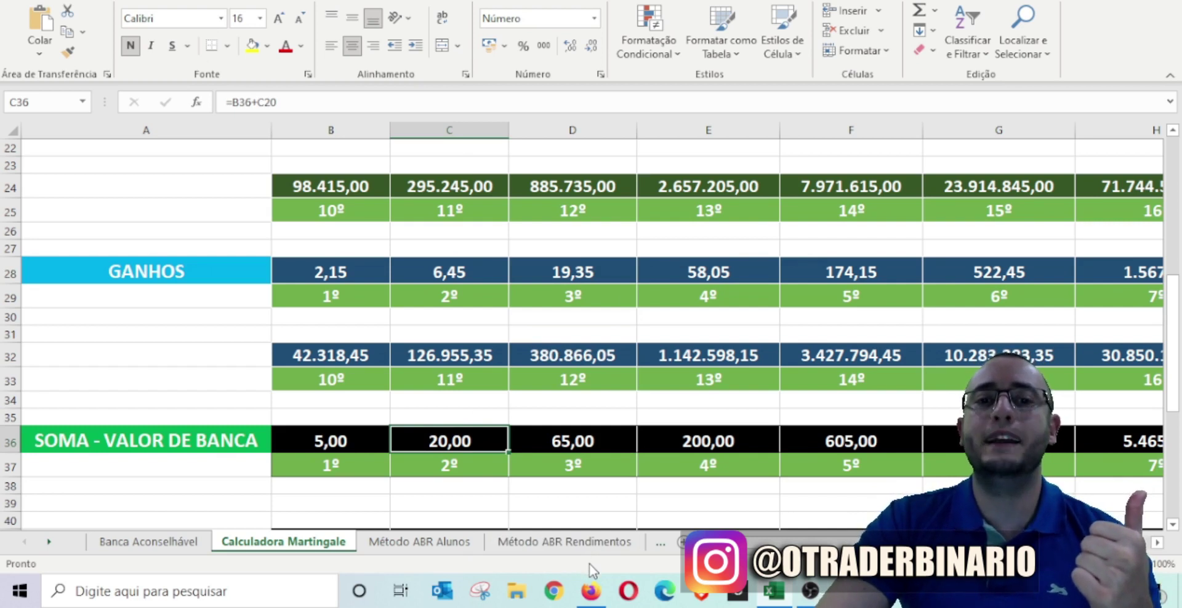
Change the Porcentagem de Ganho in the martingale calculator to 50%.
scroll(280, 296, up, 2)
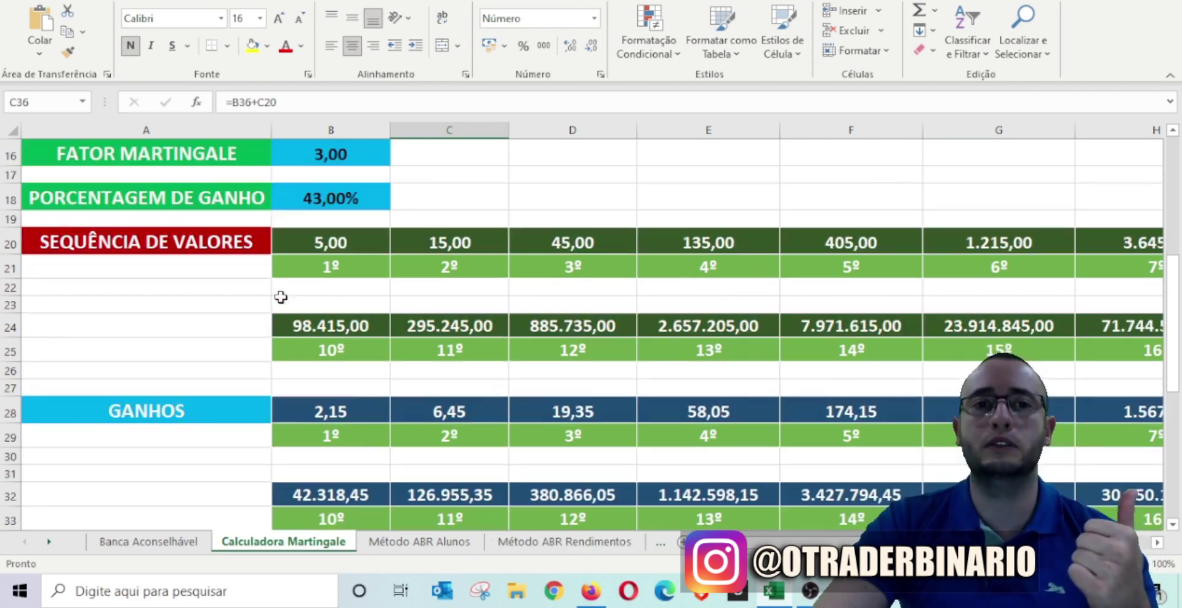
click(321, 198)
text(50)
click(472, 187)
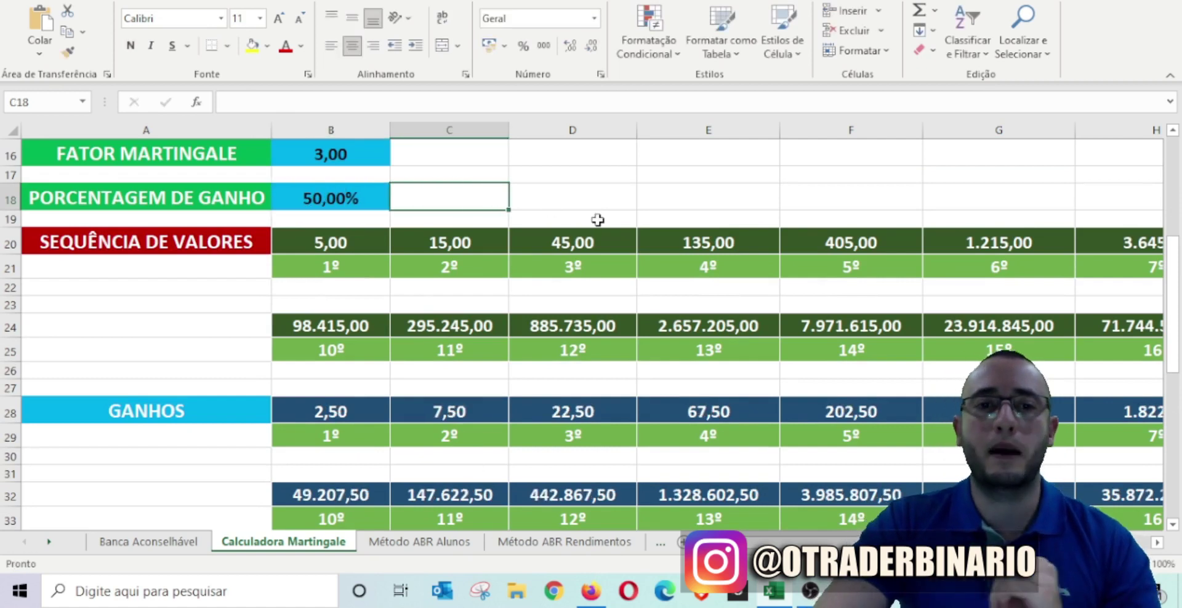
Compare the third-entry gain with the bankroll required through the second entry.
scroll(597, 220, down, 3)
click(603, 215)
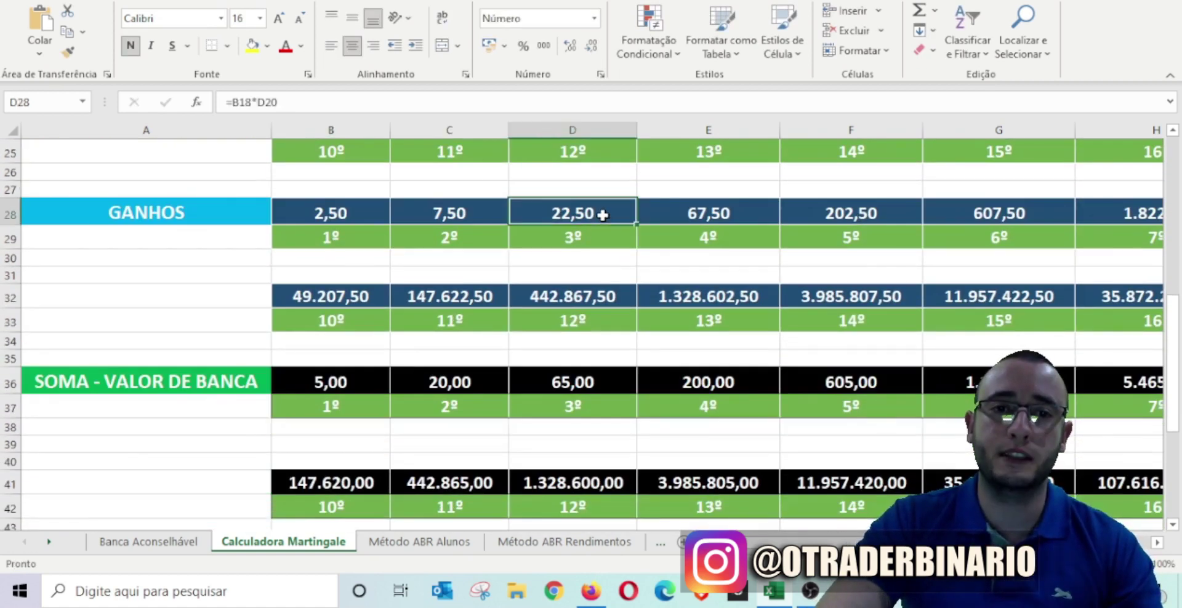
click(488, 379)
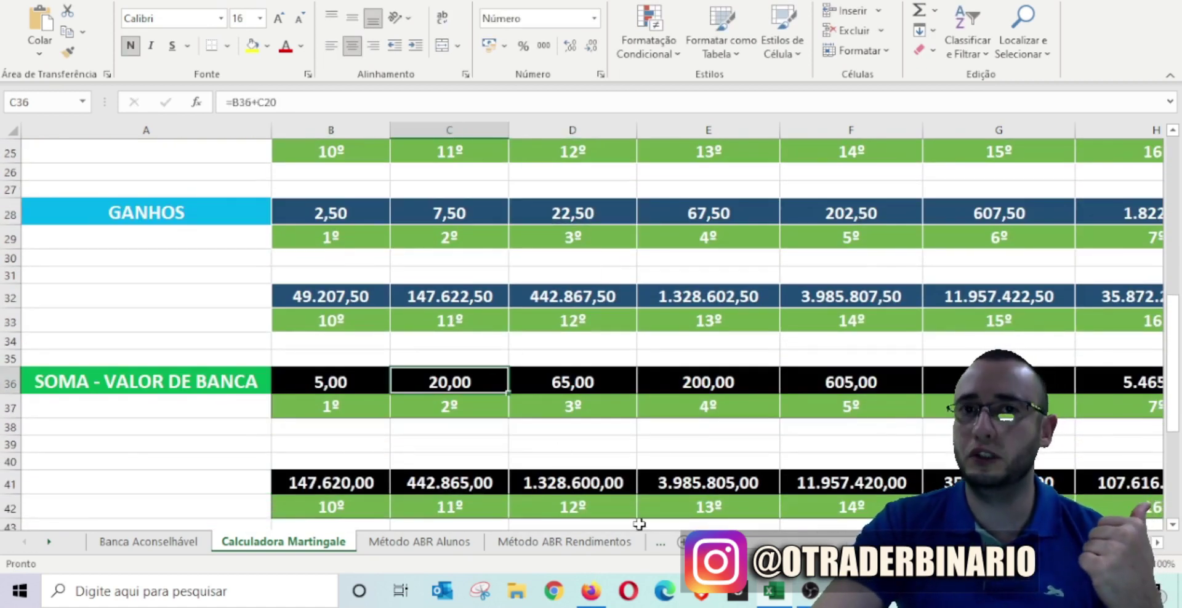
scroll(431, 345, up, 5)
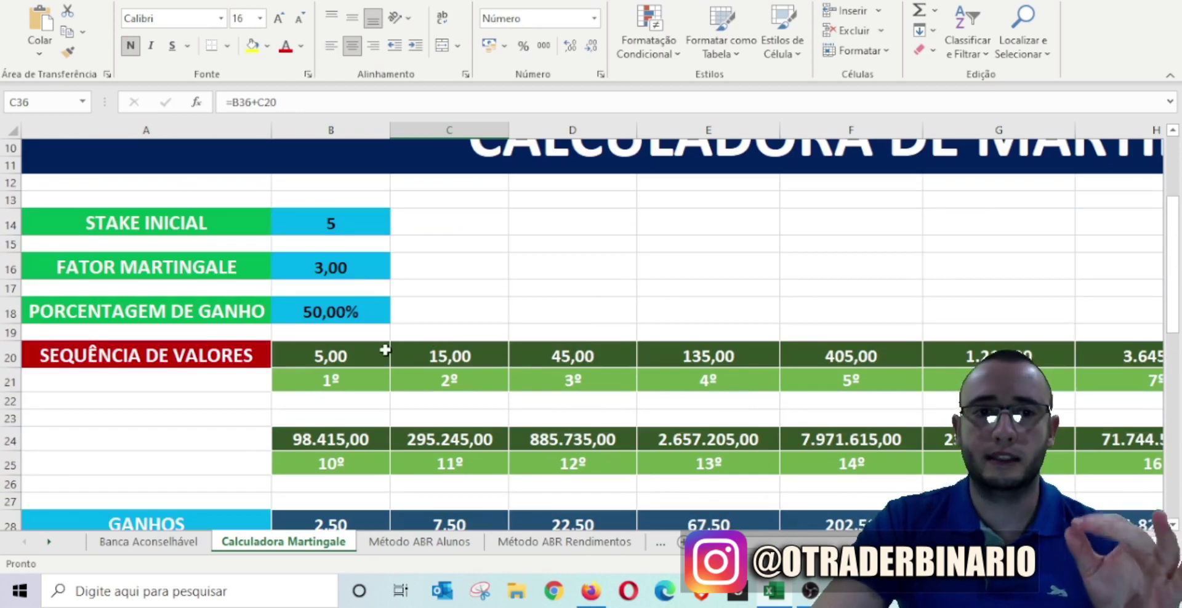
Switch to the Binary.com page in Firefox and set the high barrier variation to +2 and the low one to -1.4.
click(590, 592)
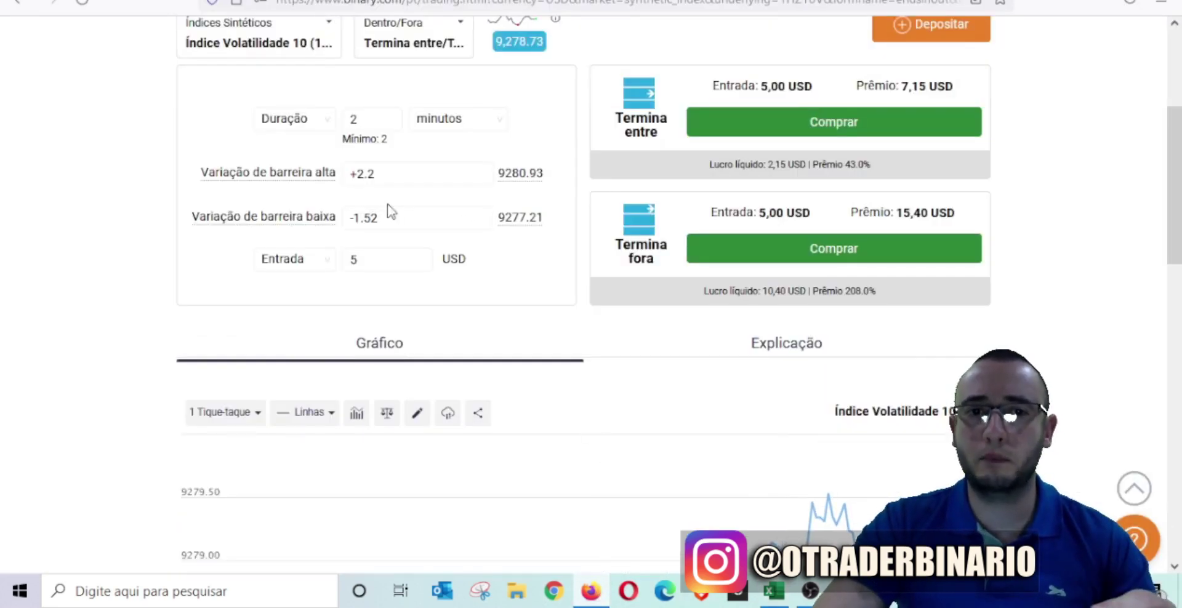
click(439, 175)
key(BackSpace)
key(BackSpace)
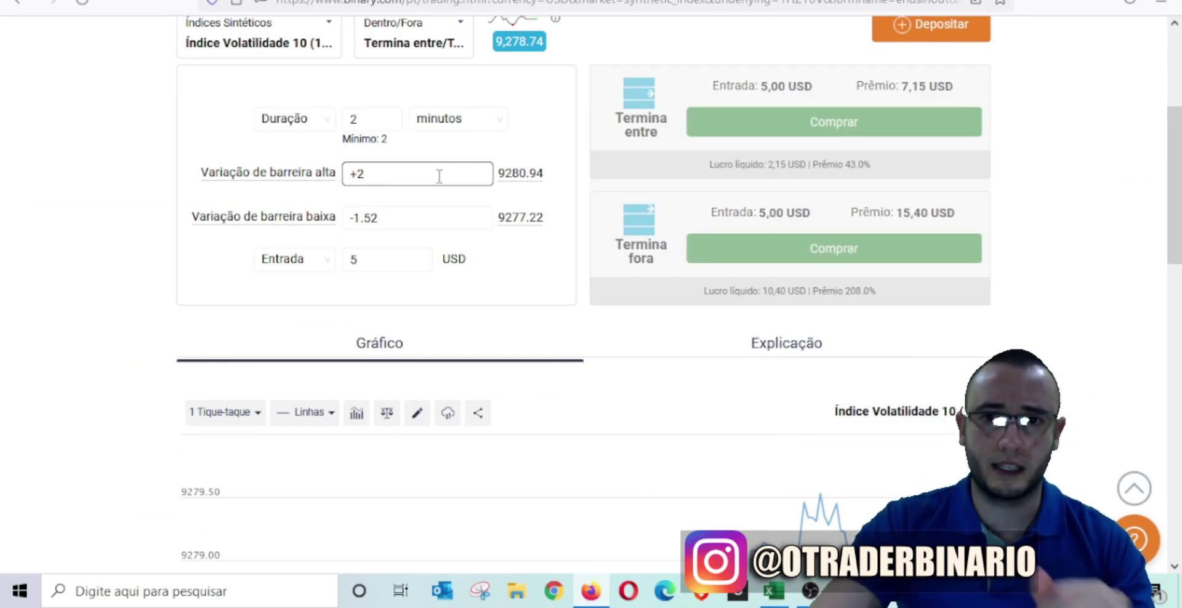
click(27, 209)
click(398, 219)
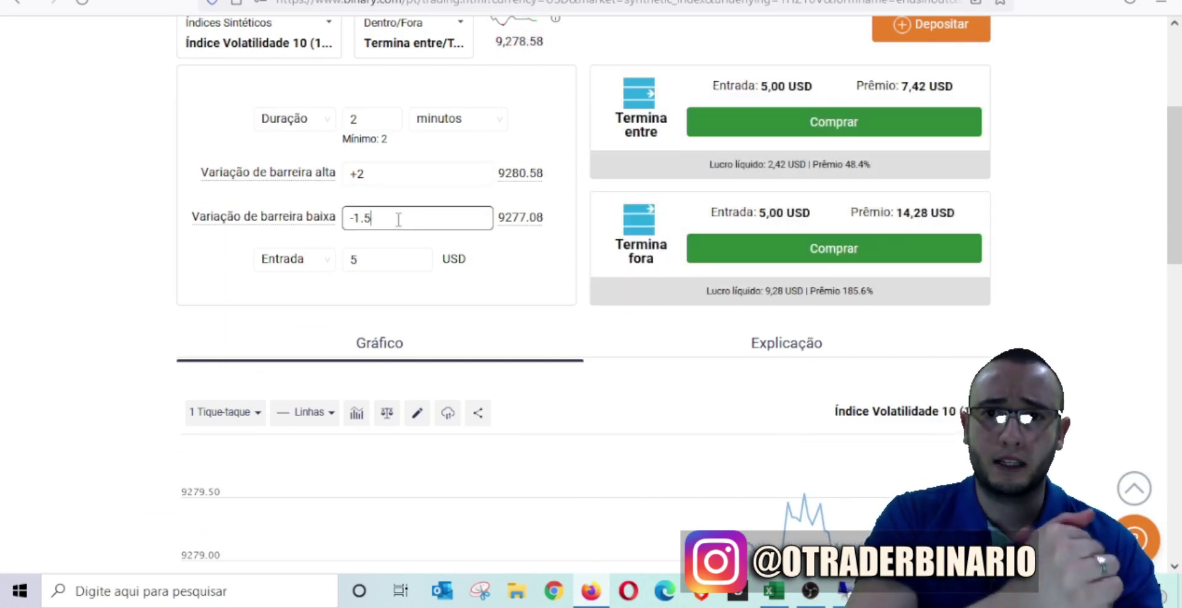
key(BackSpace)
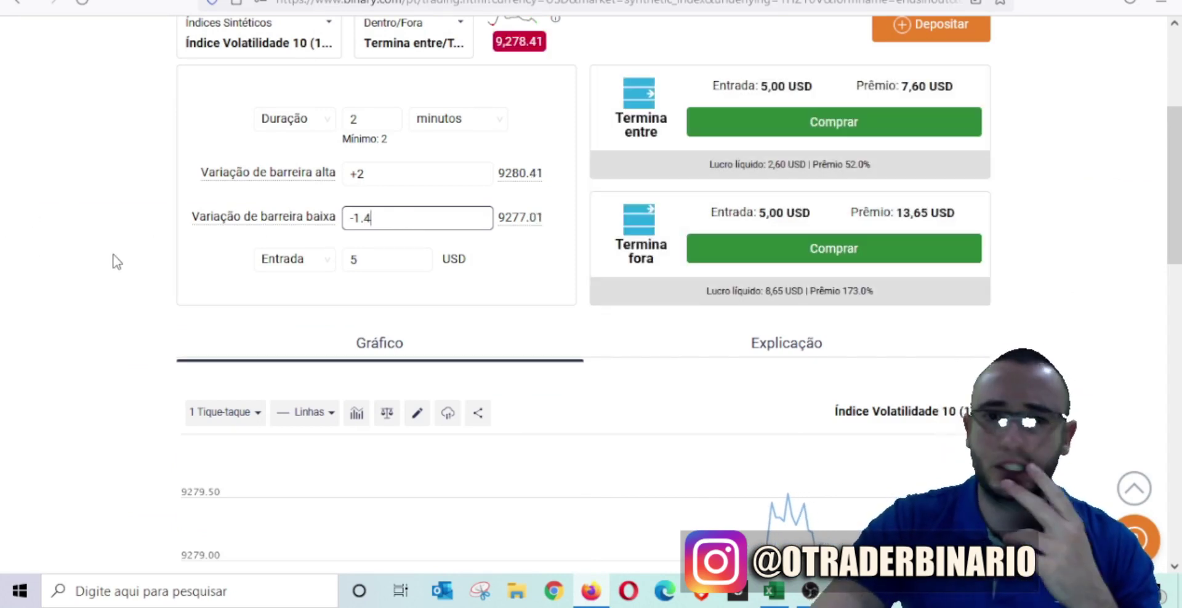
Switch back to Excel and set the martingale calculator's Porcentagem de Ganho to 52%.
click(771, 591)
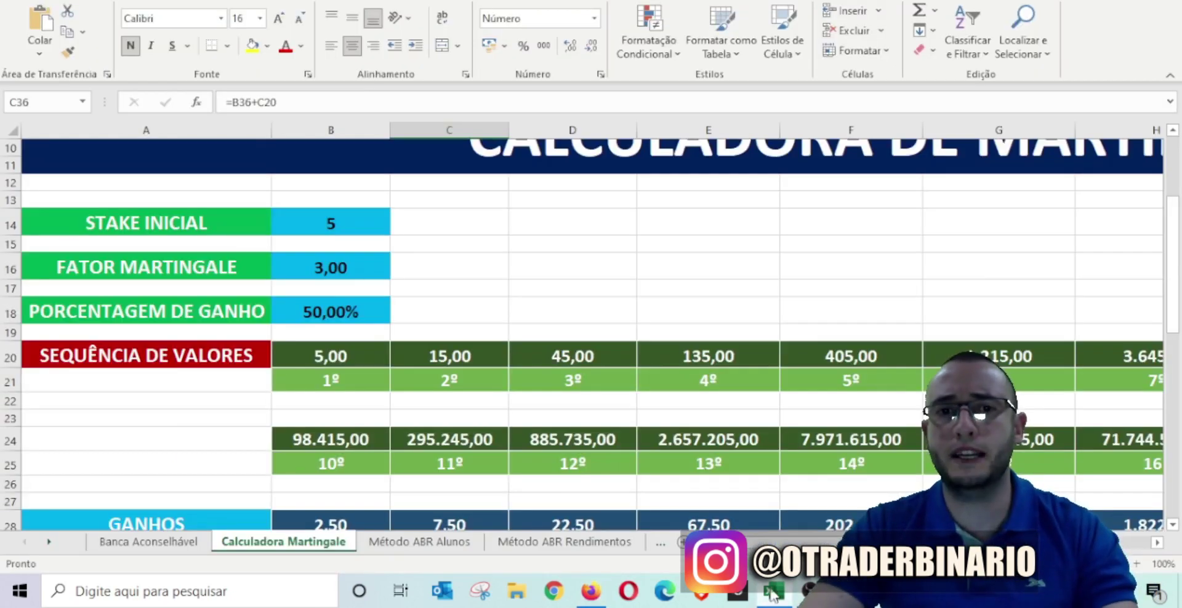
click(365, 316)
text(52)
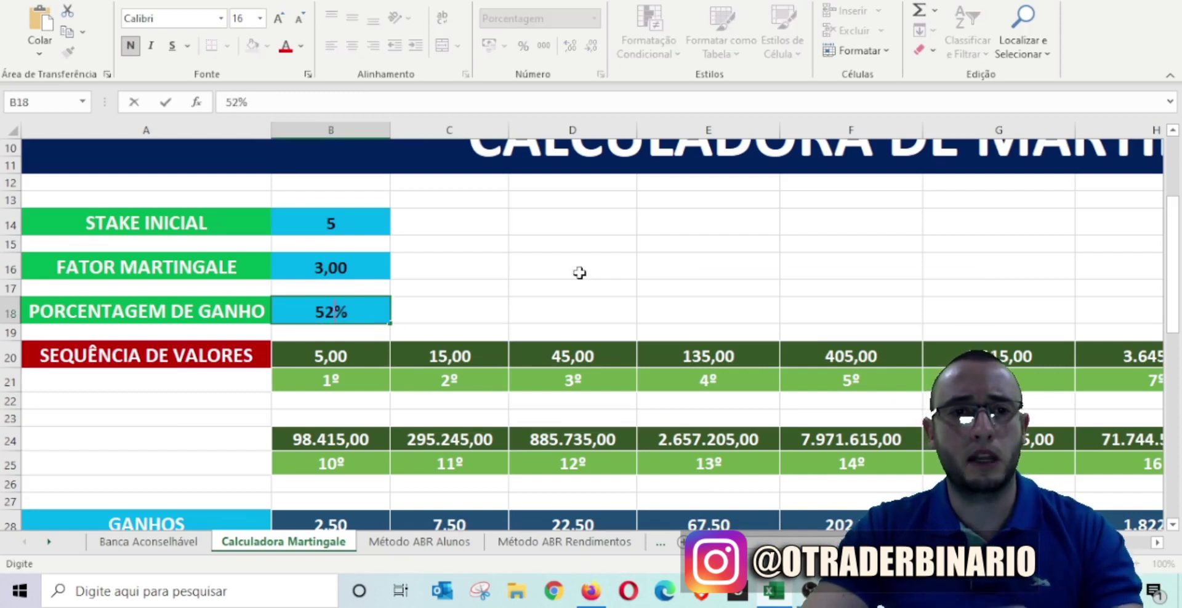
click(580, 270)
scroll(582, 273, down, 3)
scroll(580, 273, up, 4)
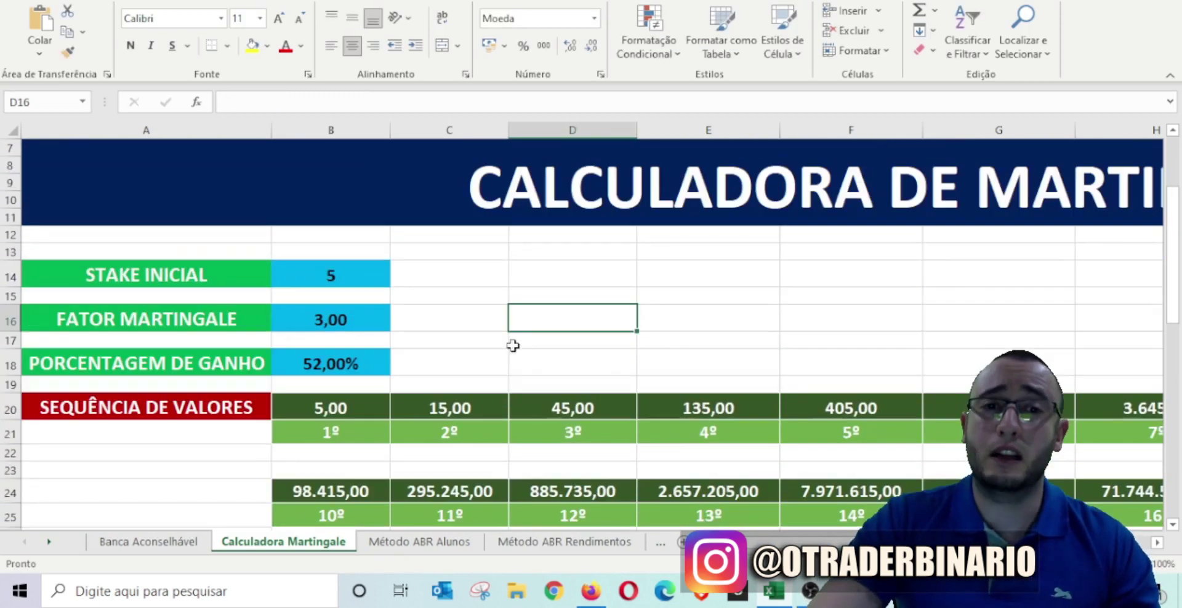
Set the Stake Inicial in the martingale calculator to 3.
click(331, 274)
text(3)
click(600, 283)
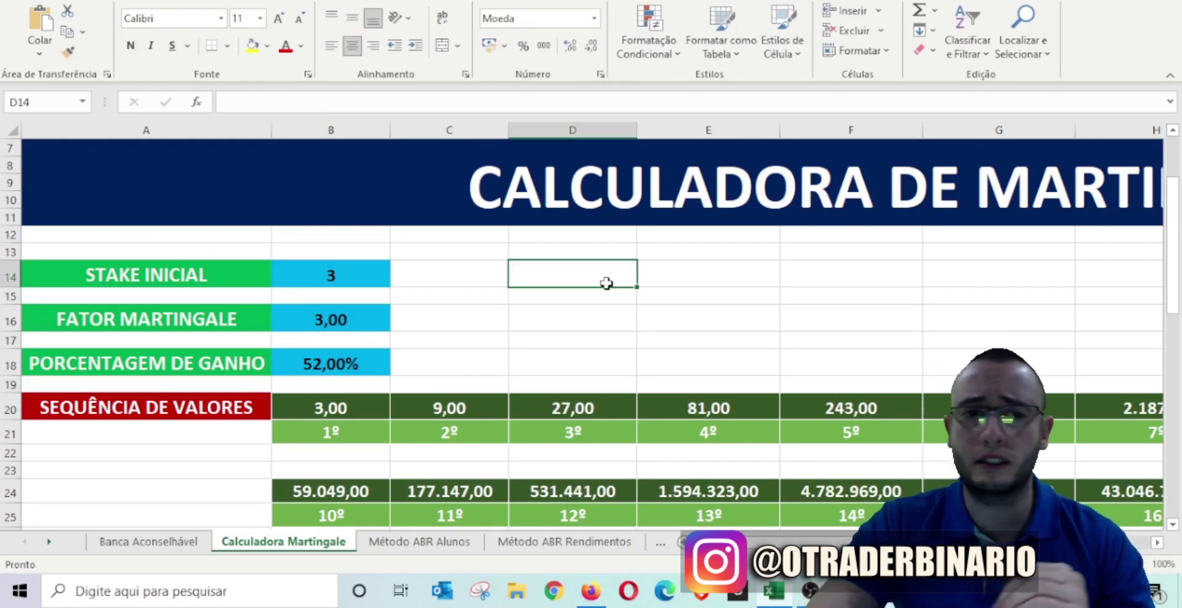
Compare the entry values, Ganhos and Soma - Valor de Banca rows of the martingale calculator for the first four entries.
scroll(603, 283, down, 4)
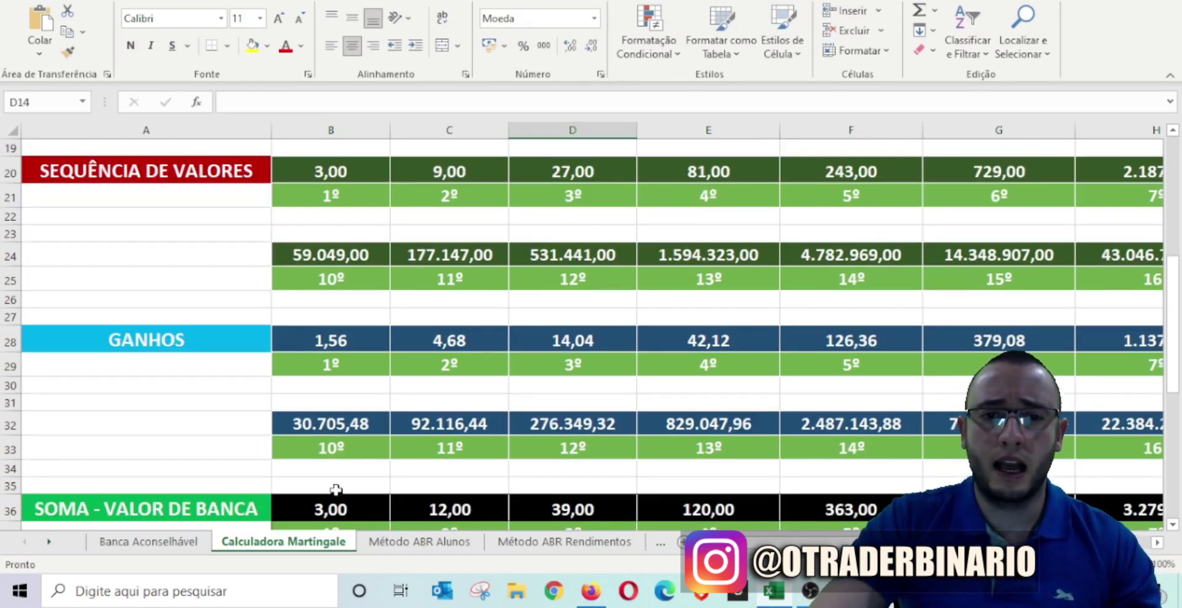
scroll(371, 440, down, 1)
click(700, 437)
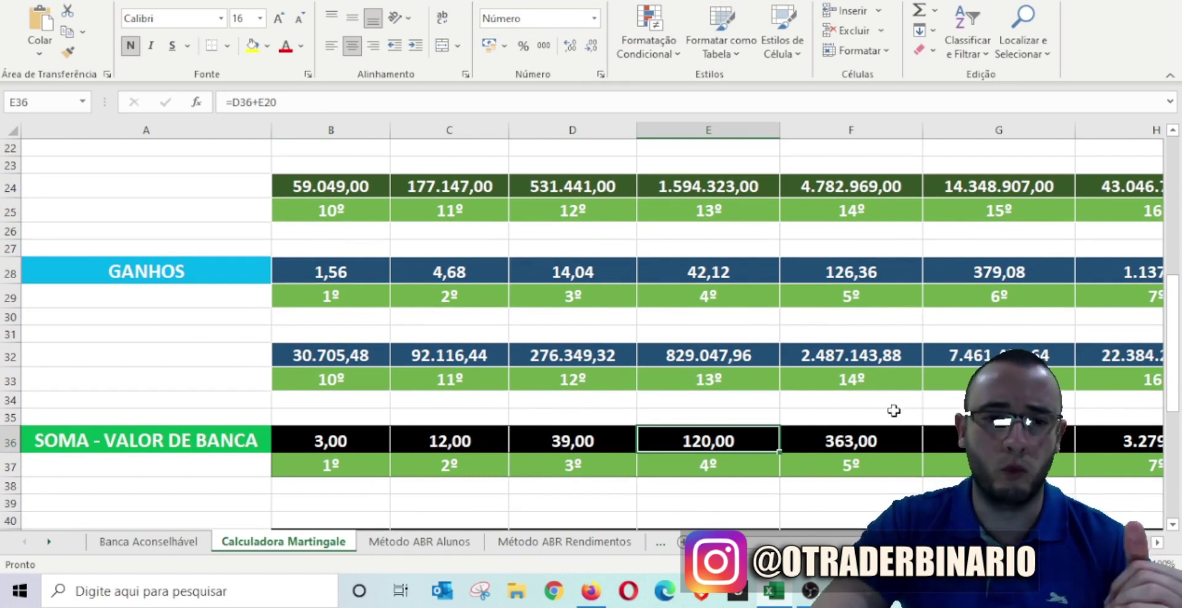
scroll(892, 410, up, 5)
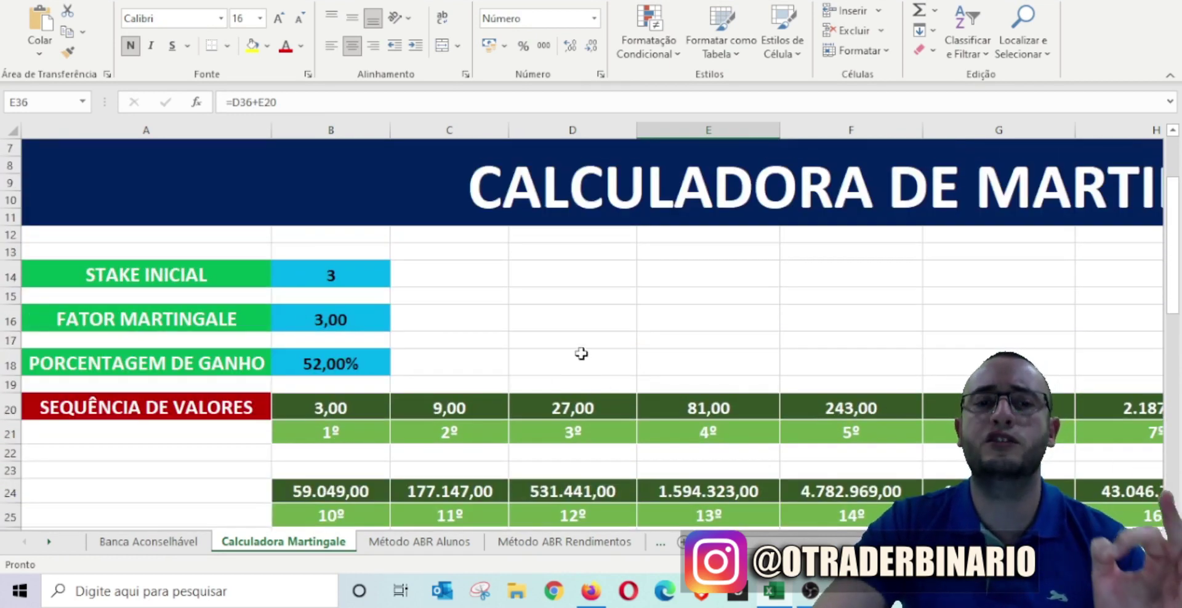
scroll(589, 317, down, 6)
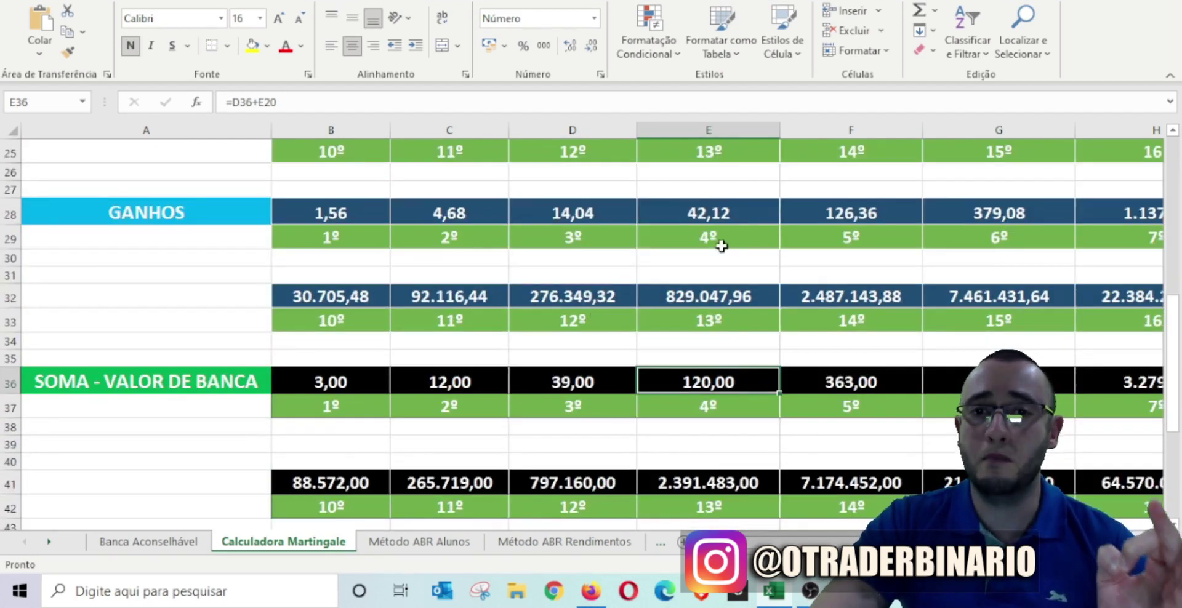
scroll(461, 322, up, 5)
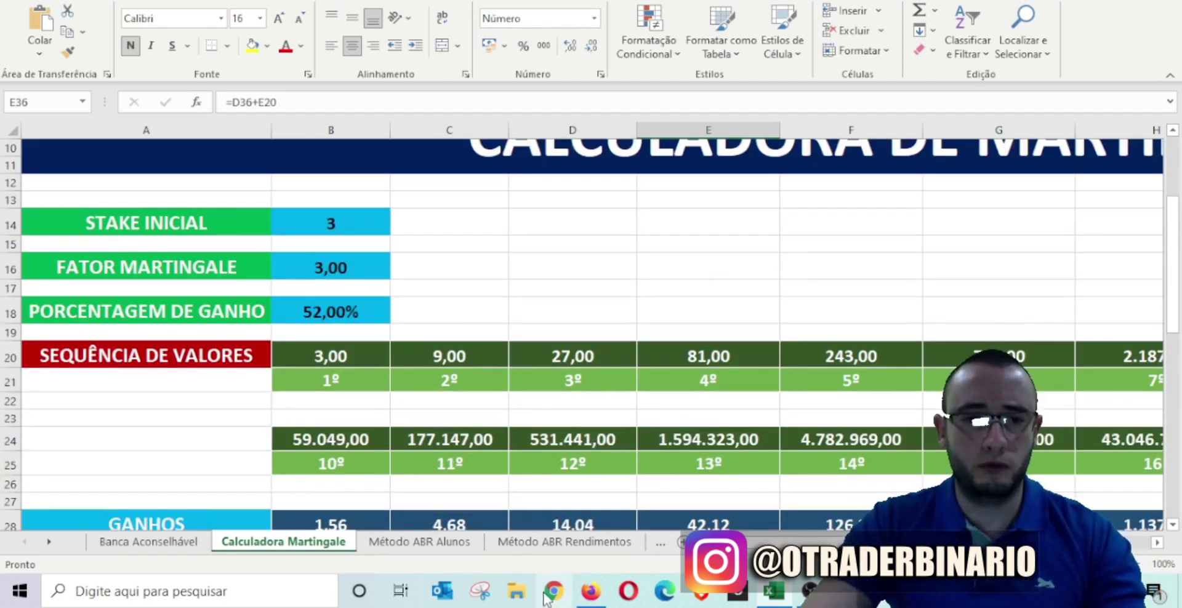
Switch to the Binary.com page in Firefox, buy a Termina entre contract with a 3 USD stake and open its details.
click(590, 591)
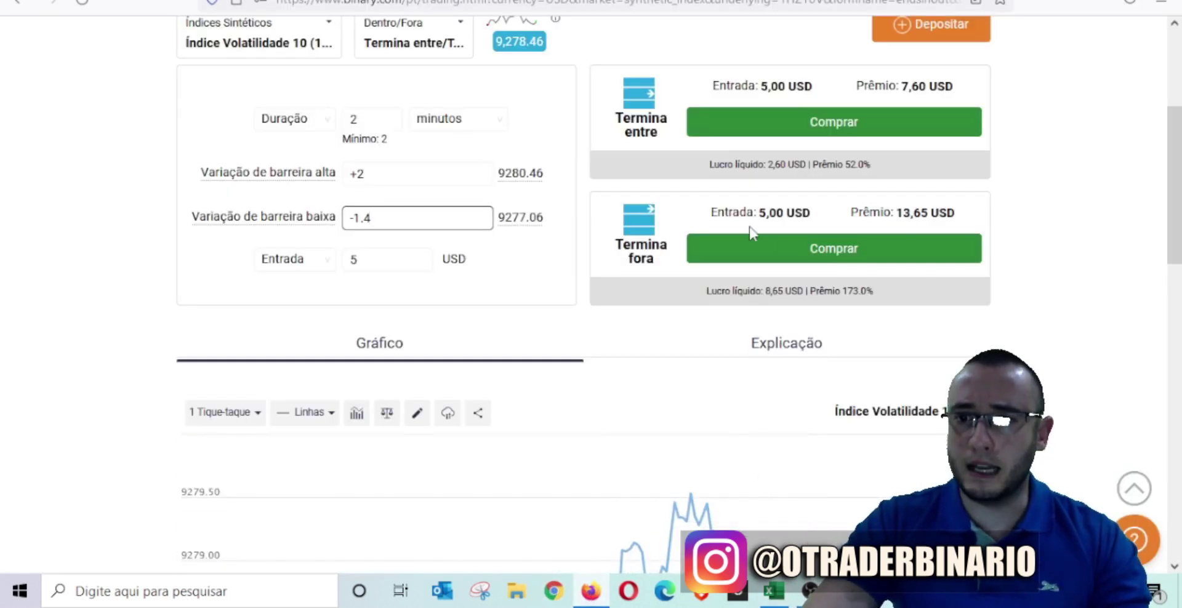
scroll(1063, 285, down, 7)
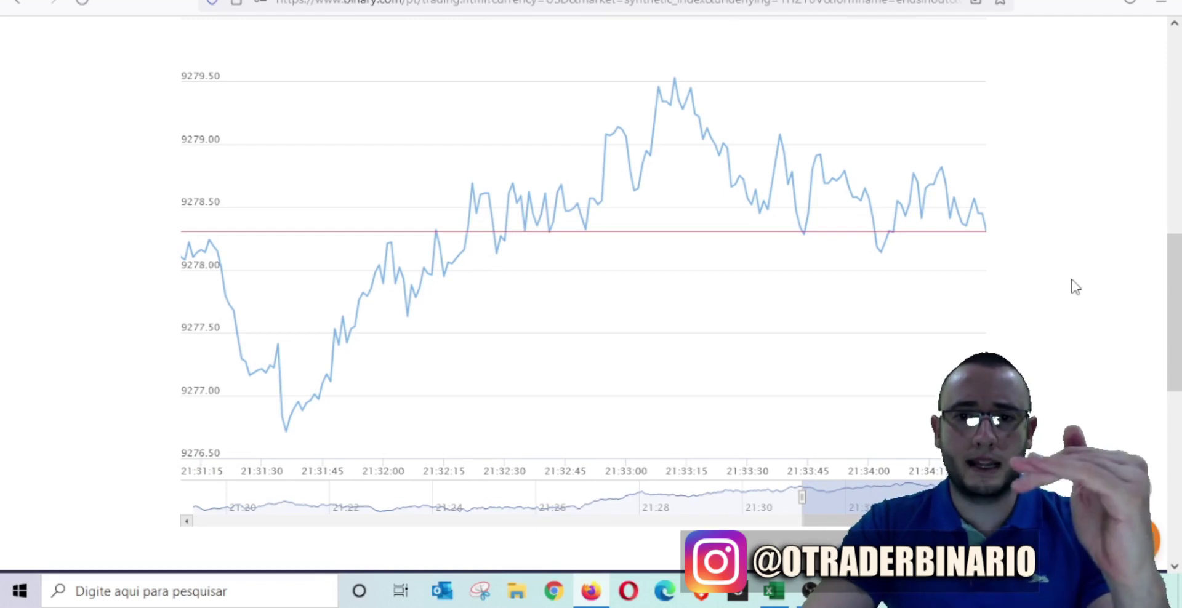
scroll(1072, 287, up, 7)
mouse_move(763, 113)
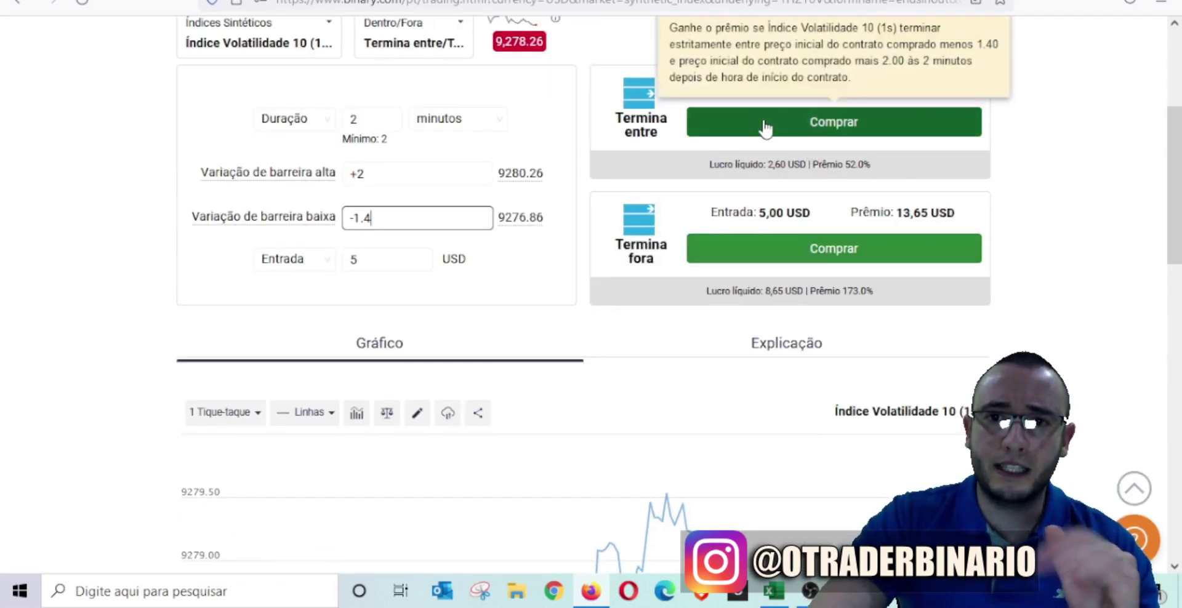
double_click(388, 265)
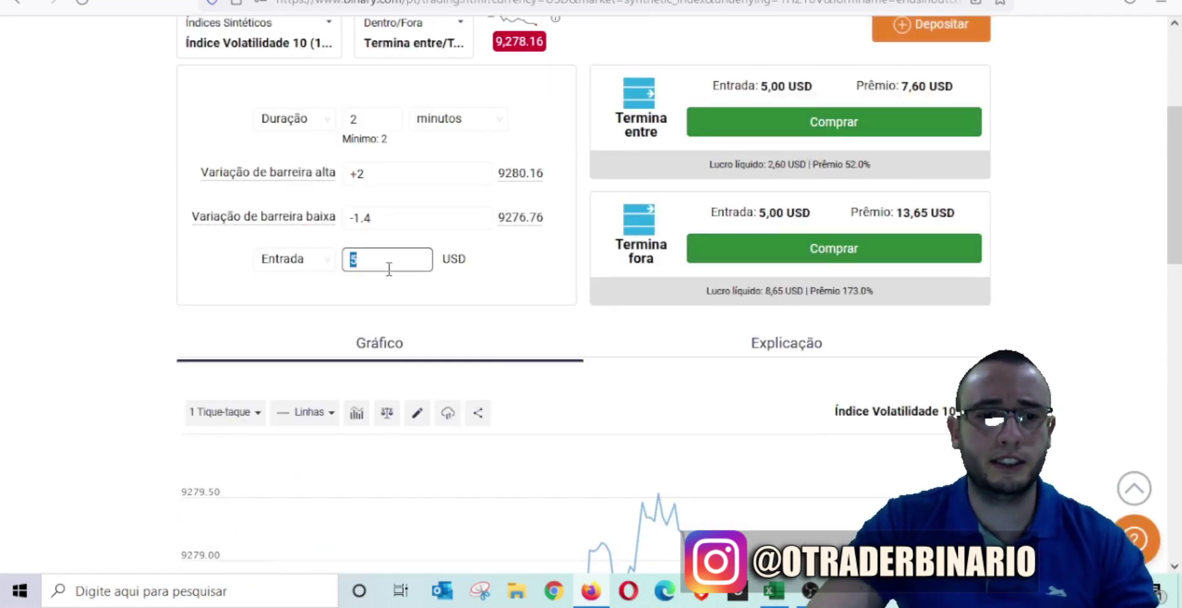
text(3)
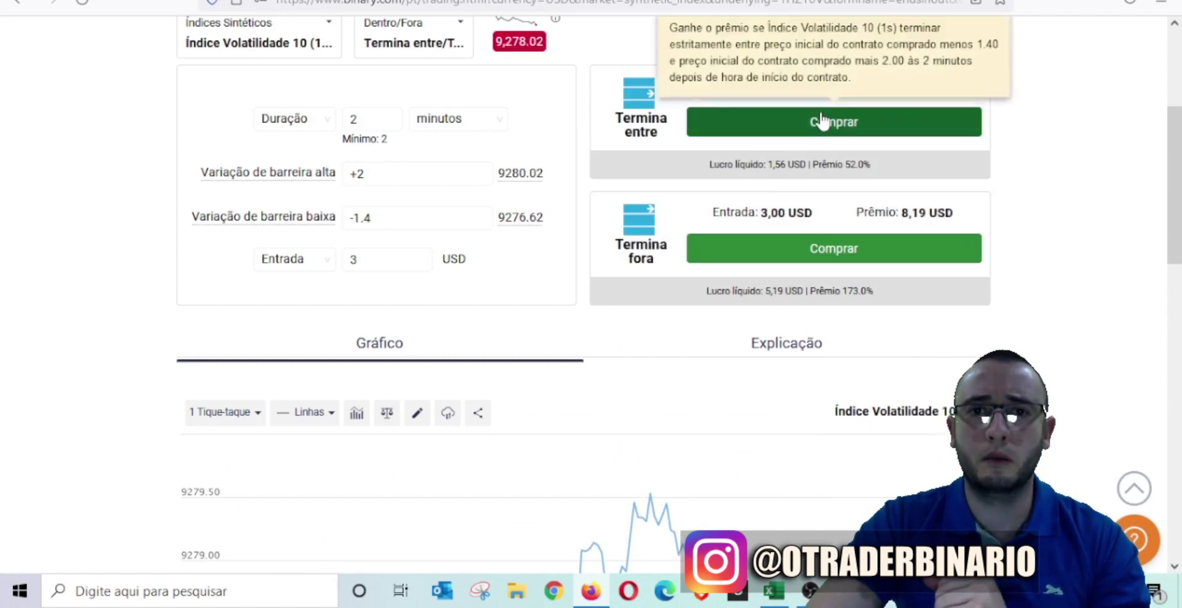
click(820, 122)
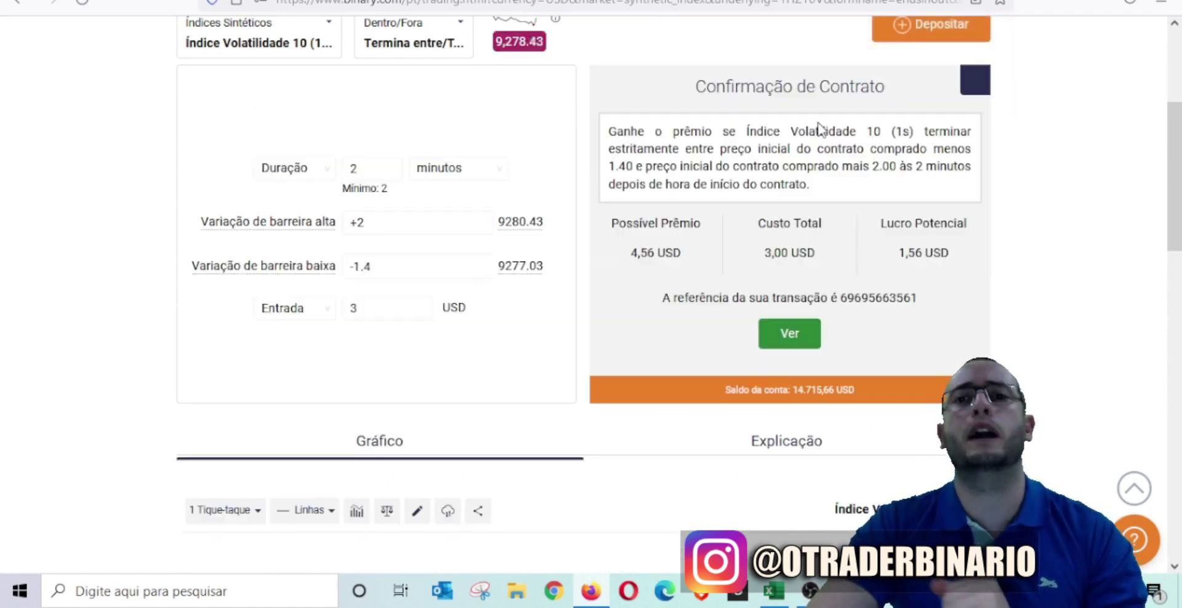
click(792, 337)
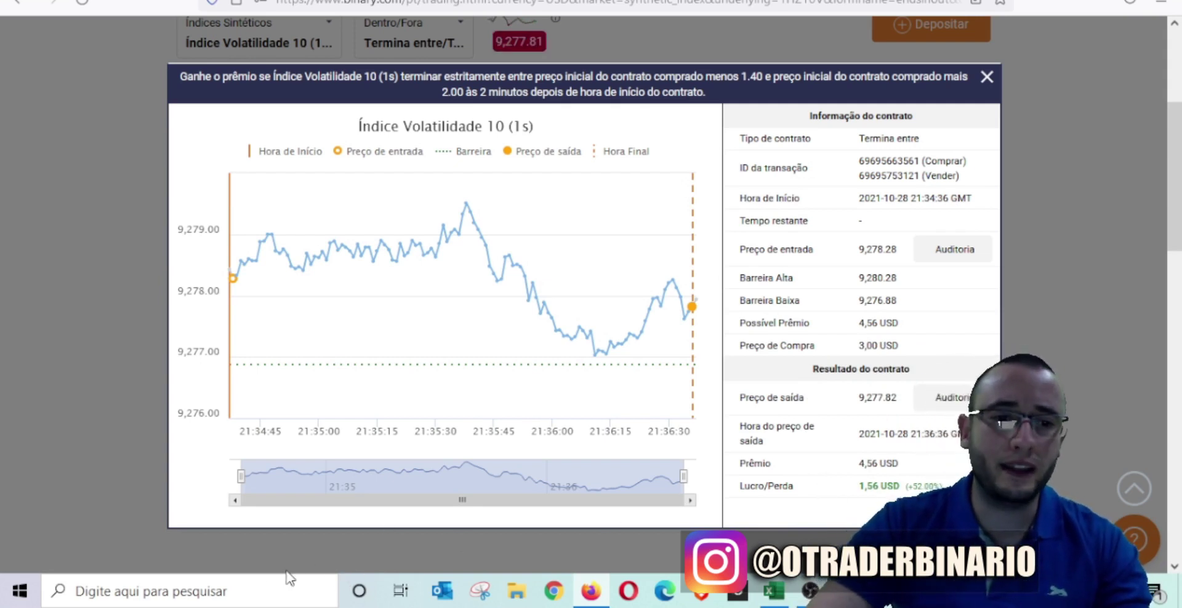
Open the Windows Calculadora app, enter 1,56 and minimize it.
click(256, 590)
text(calculadora)
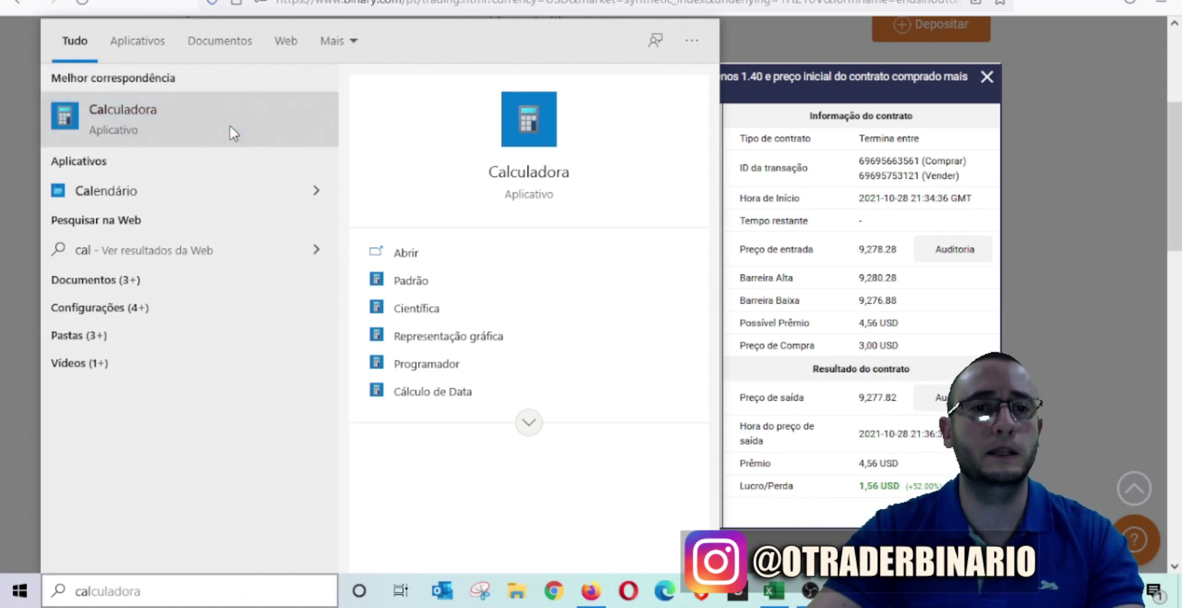
click(232, 133)
text(1,56)
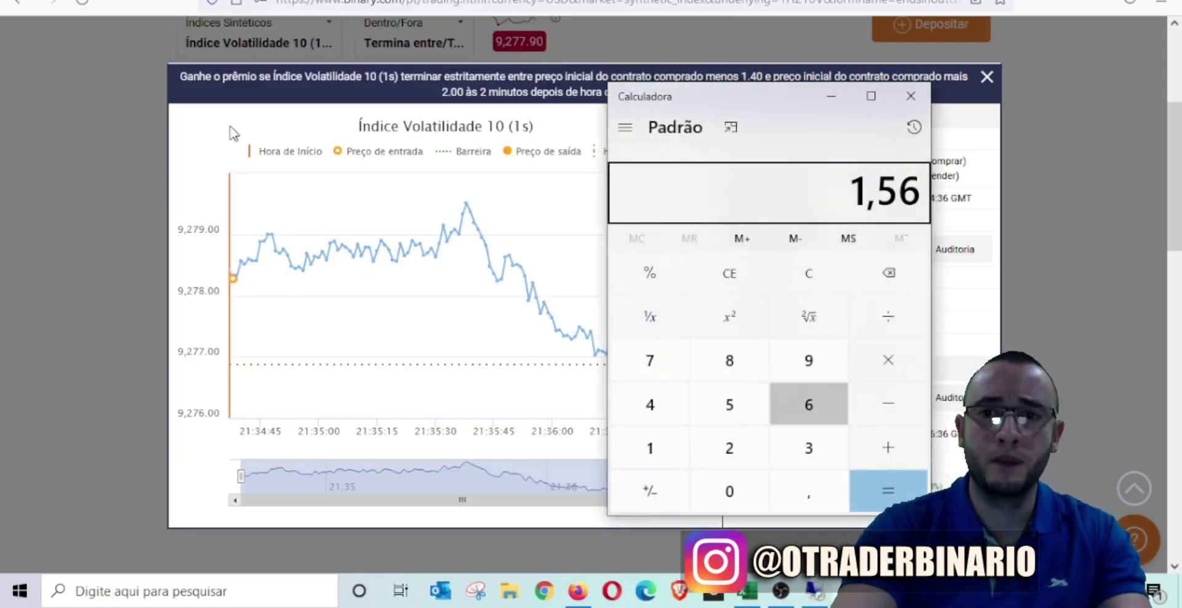
click(910, 95)
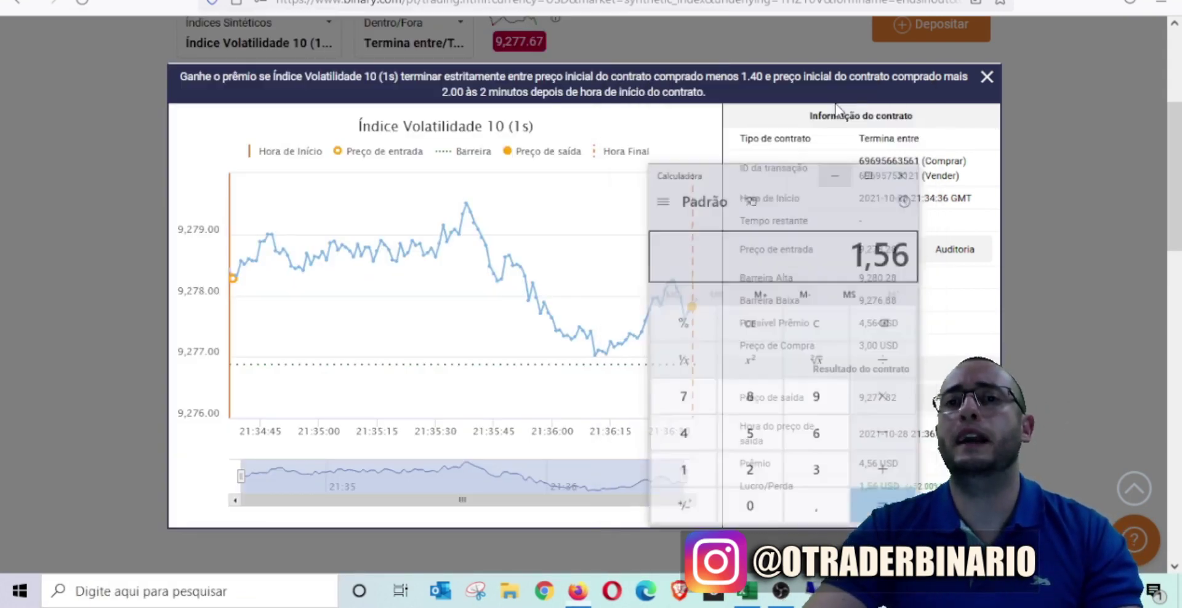
Close the contract's details and confirmation, and check the Volatility 10 (1s) chart.
click(985, 79)
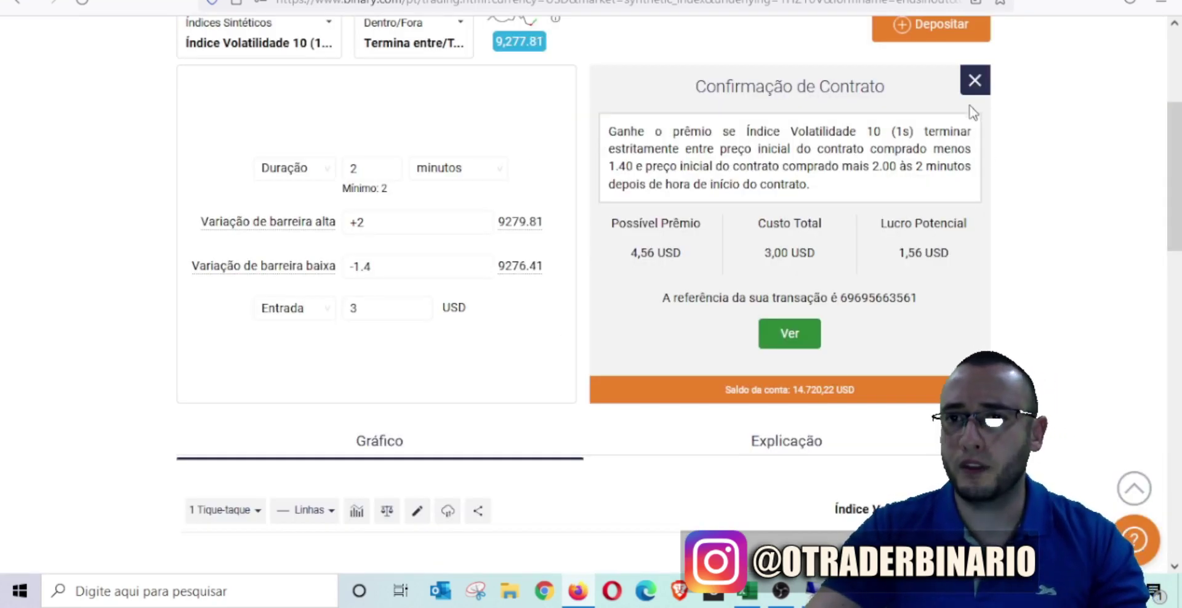
click(975, 81)
scroll(1169, 264, down, 4)
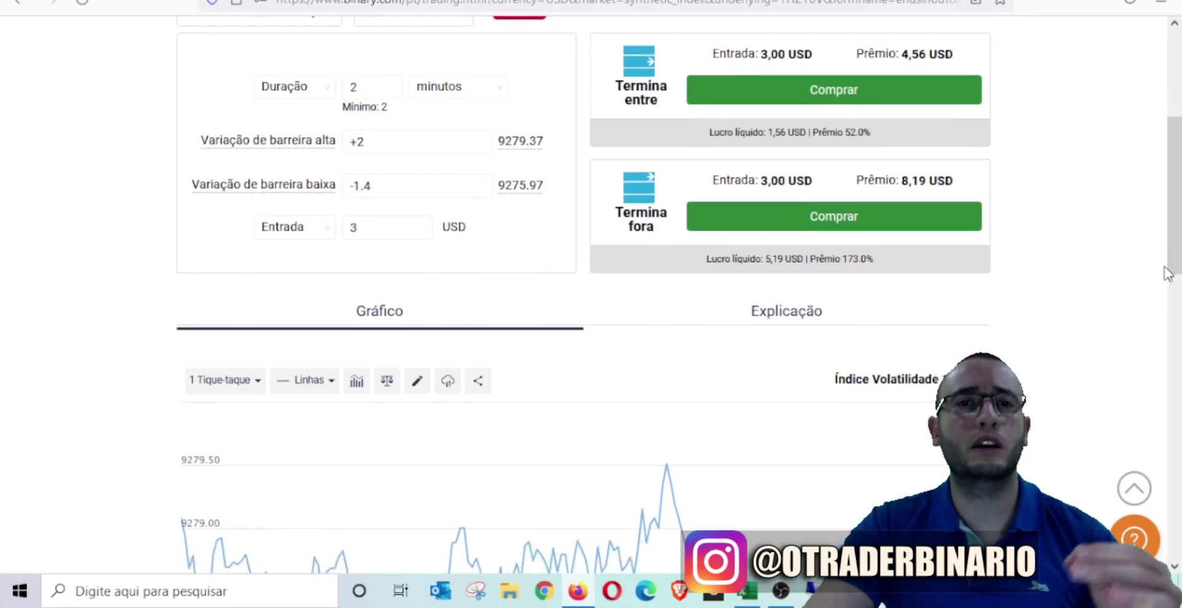
scroll(1169, 276, down, 3)
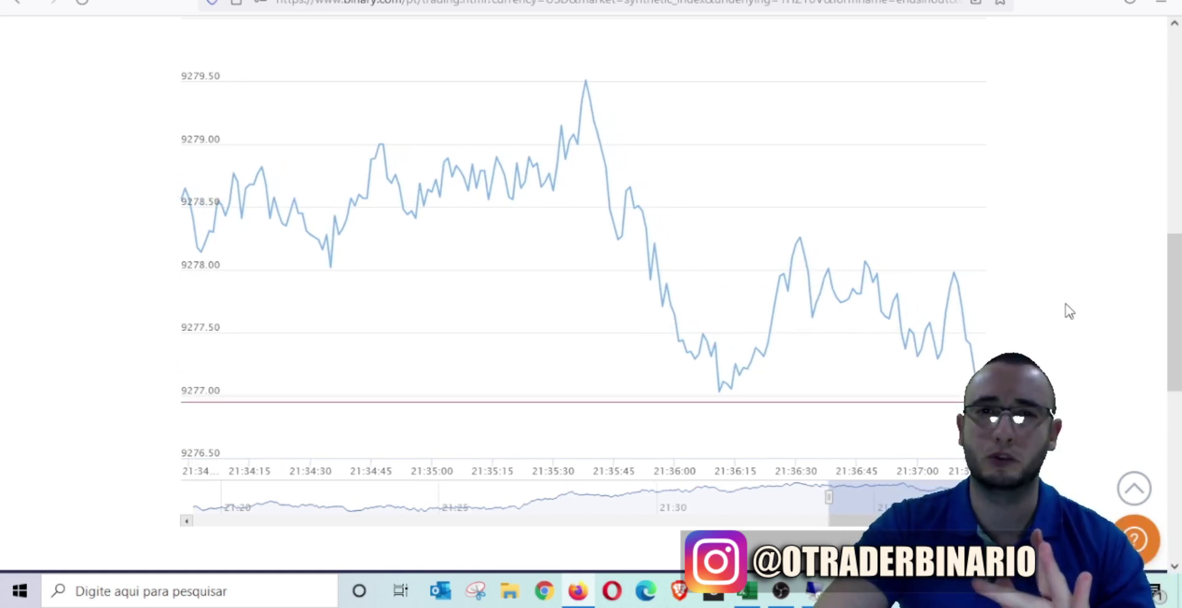
Set the low barrier variation to -2 and the high barrier variation to +1.4.
scroll(1068, 312, up, 5)
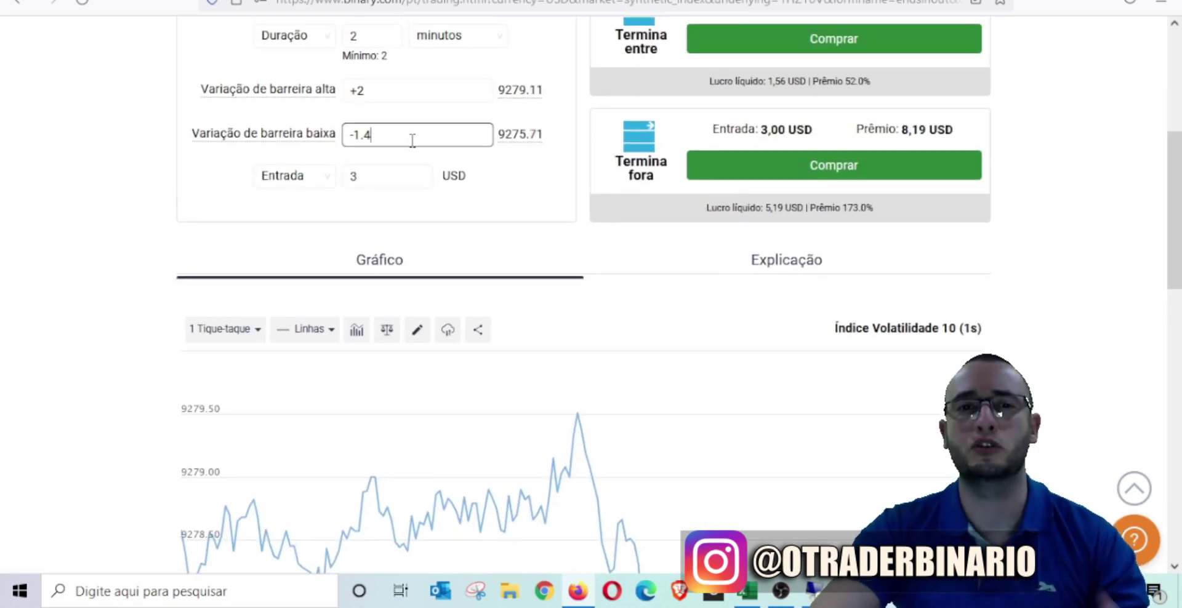
key(BackSpace)
key(BackSpace)
key(BackSpace)
text(2)
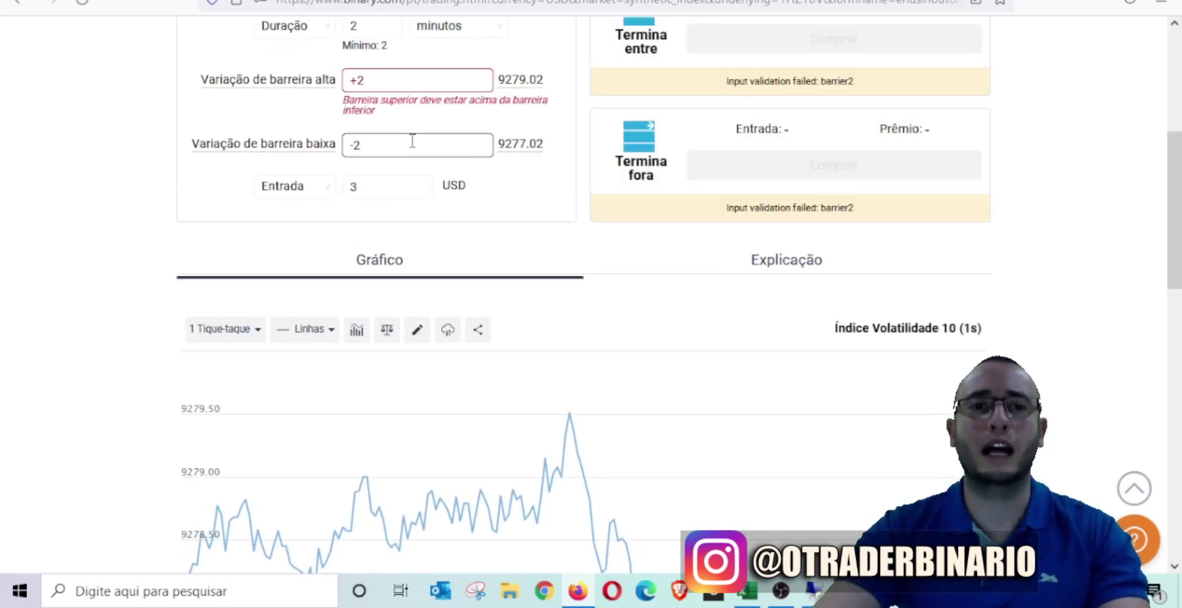
click(407, 88)
text(1)
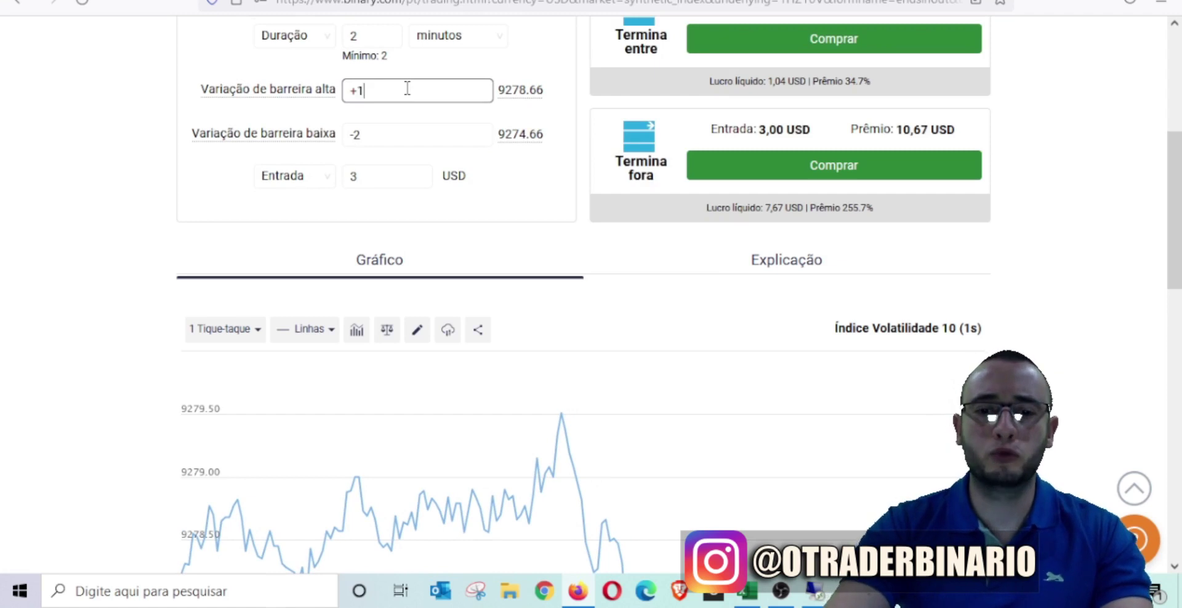
text(.4)
click(23, 240)
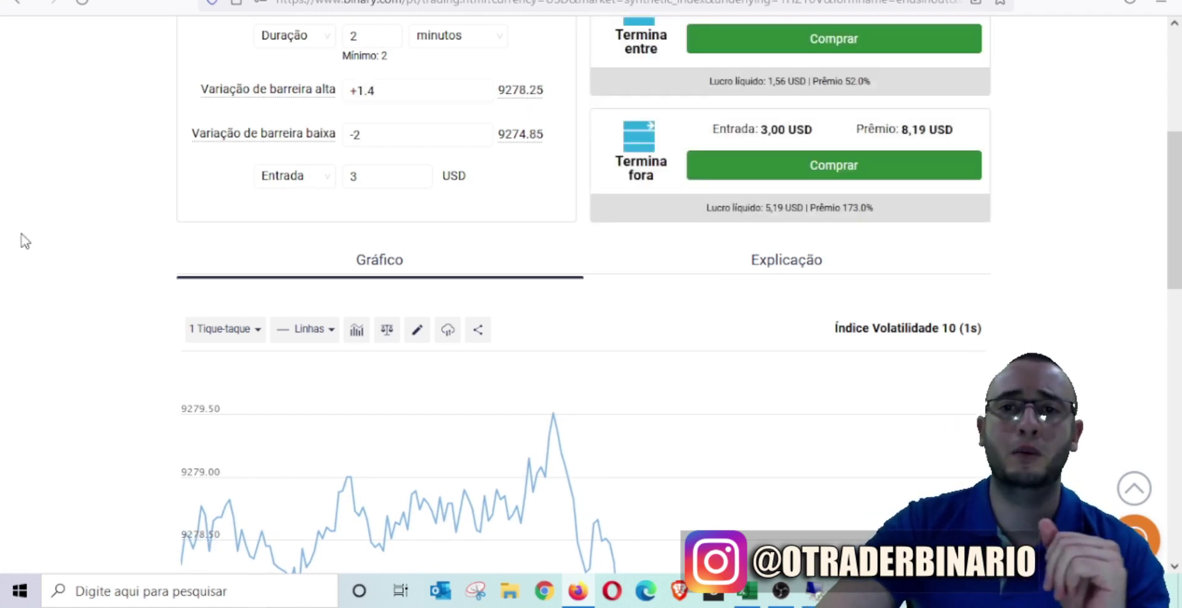
Check the price trend on the chart and set the low barrier variation to -2.2 and the high one to +1.2.
scroll(51, 245, down, 7)
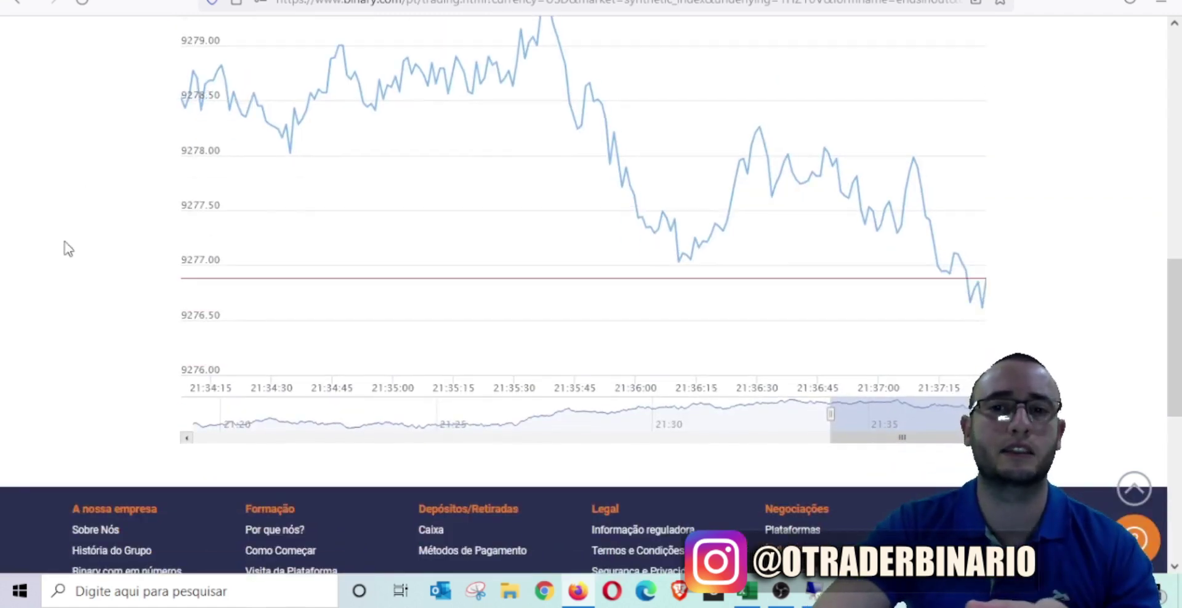
scroll(217, 238, up, 8)
scroll(31, 287, down, 4)
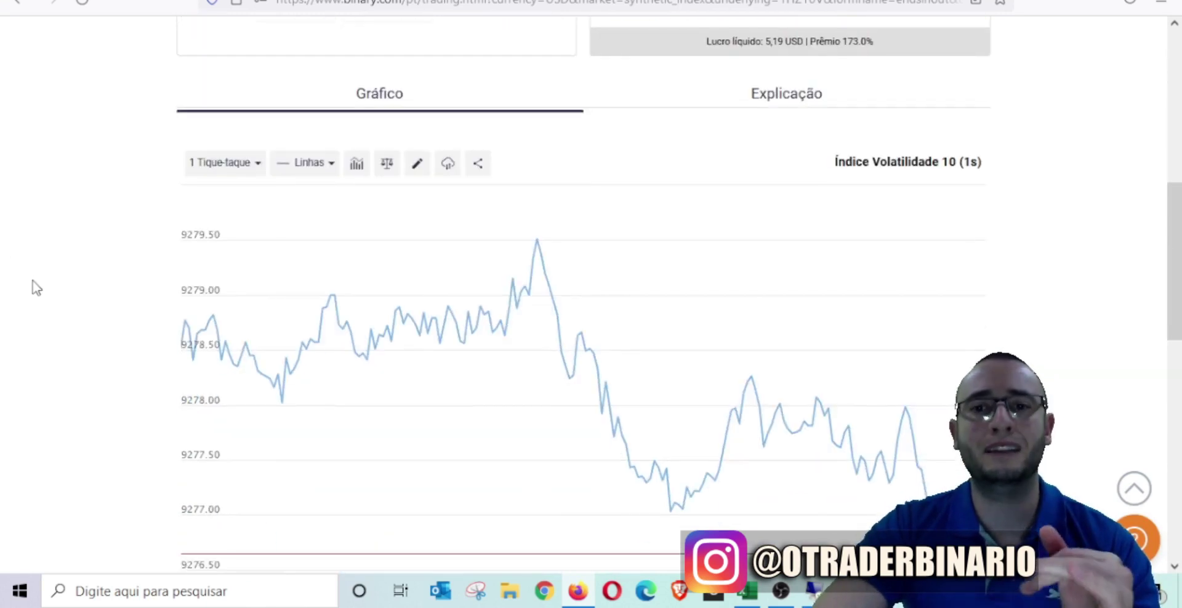
scroll(32, 285, down, 1)
scroll(31, 285, up, 7)
click(369, 304)
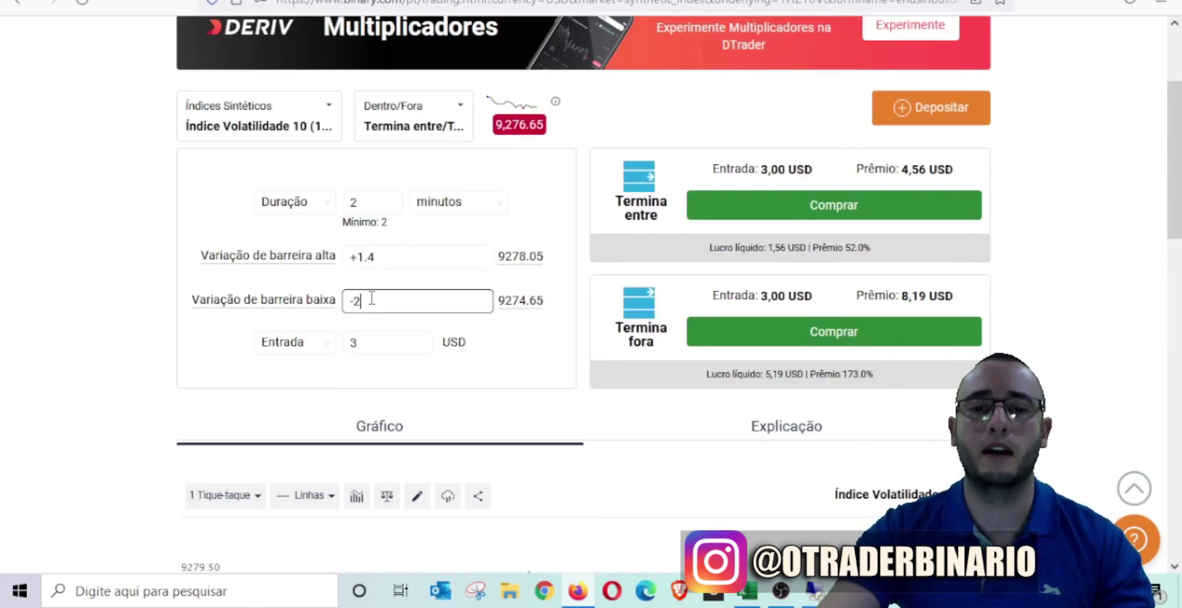
click(417, 259)
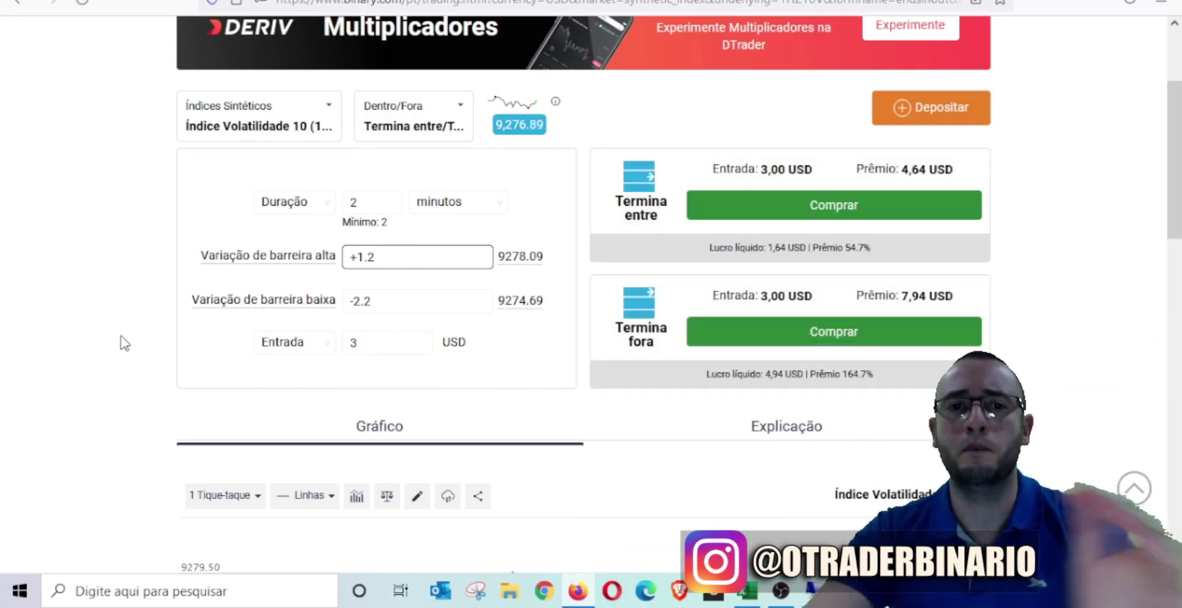
Set the low barrier variation to -2.3.
scroll(126, 361, down, 5)
scroll(174, 335, up, 3)
click(387, 131)
text(3)
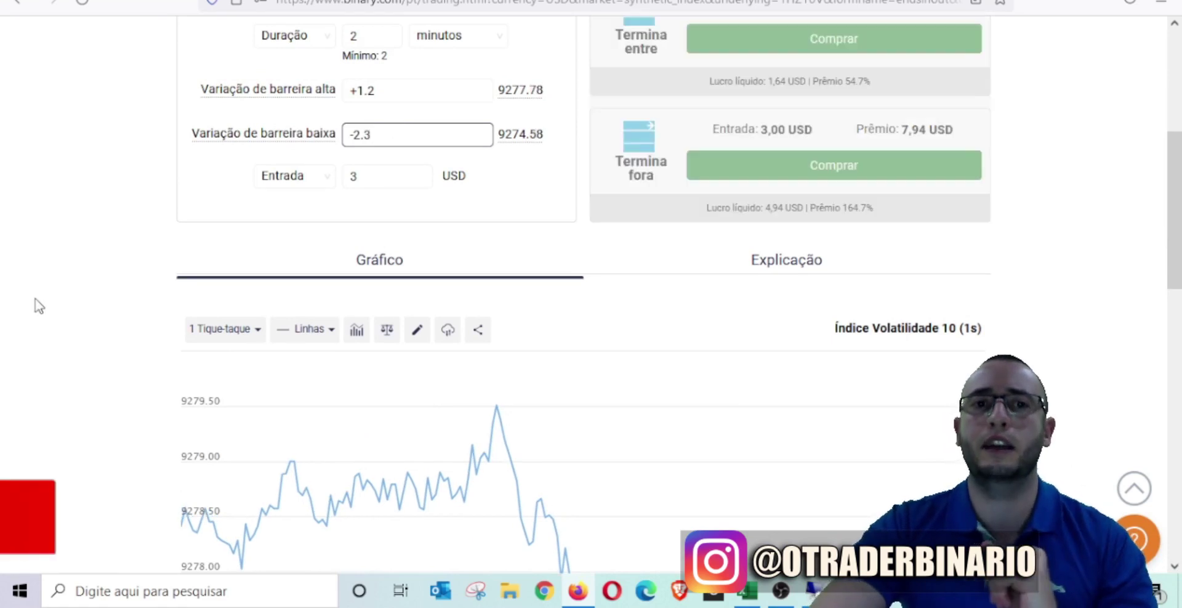
Compare the Termina entre payout for the adjusted barriers with the recent price movement on the chart.
scroll(46, 308, down, 4)
scroll(751, 185, up, 7)
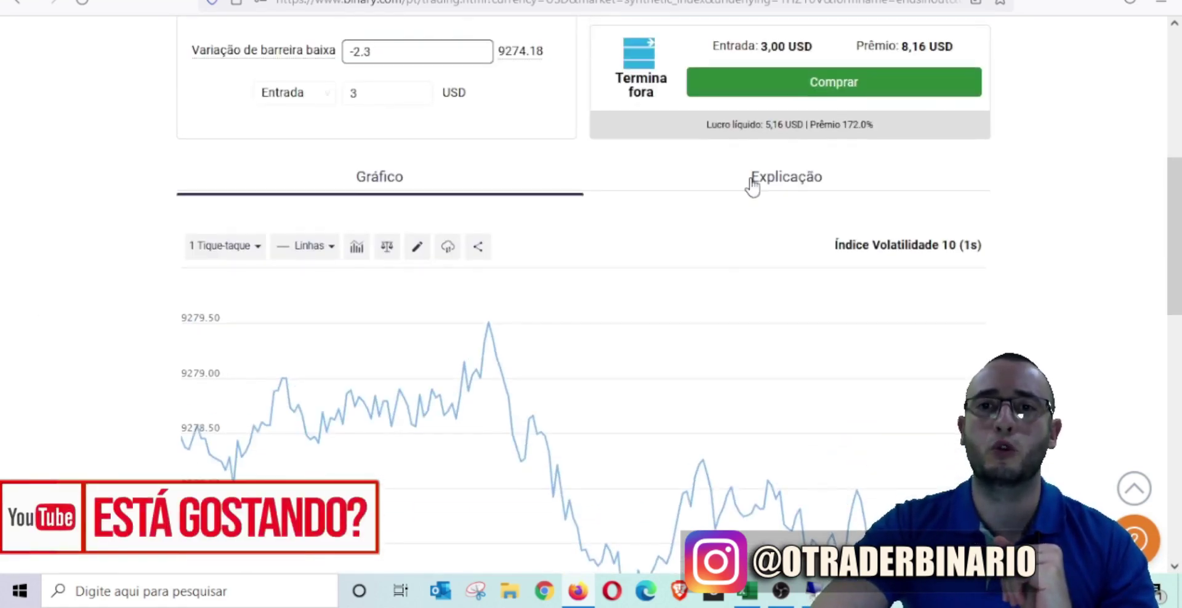
mouse_move(903, 266)
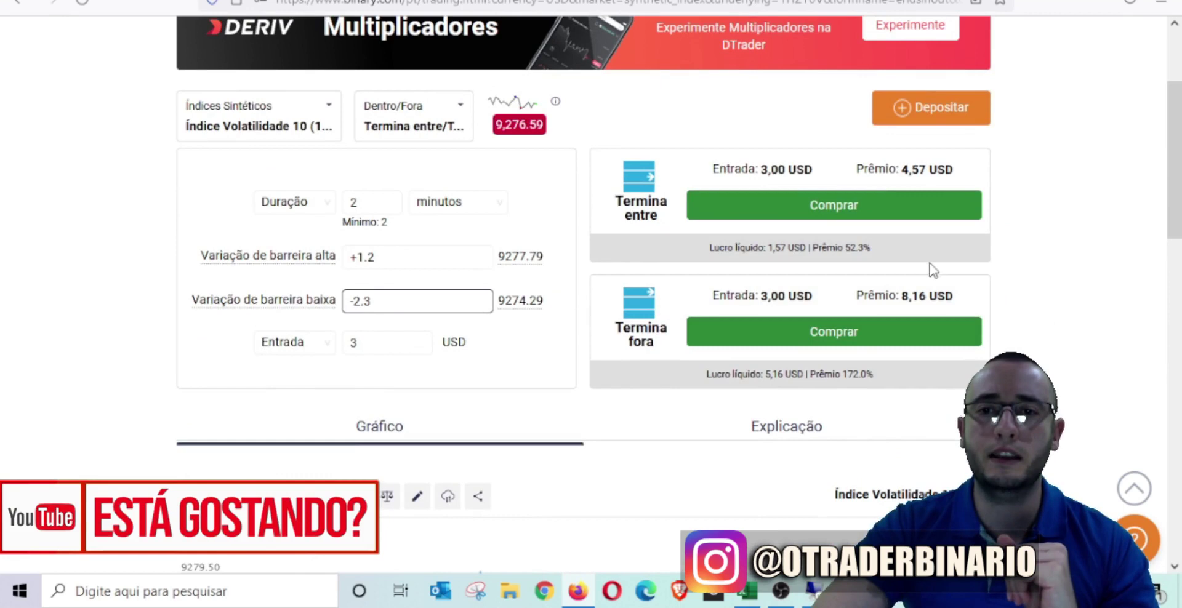
scroll(1089, 338, down, 5)
scroll(1092, 340, down, 3)
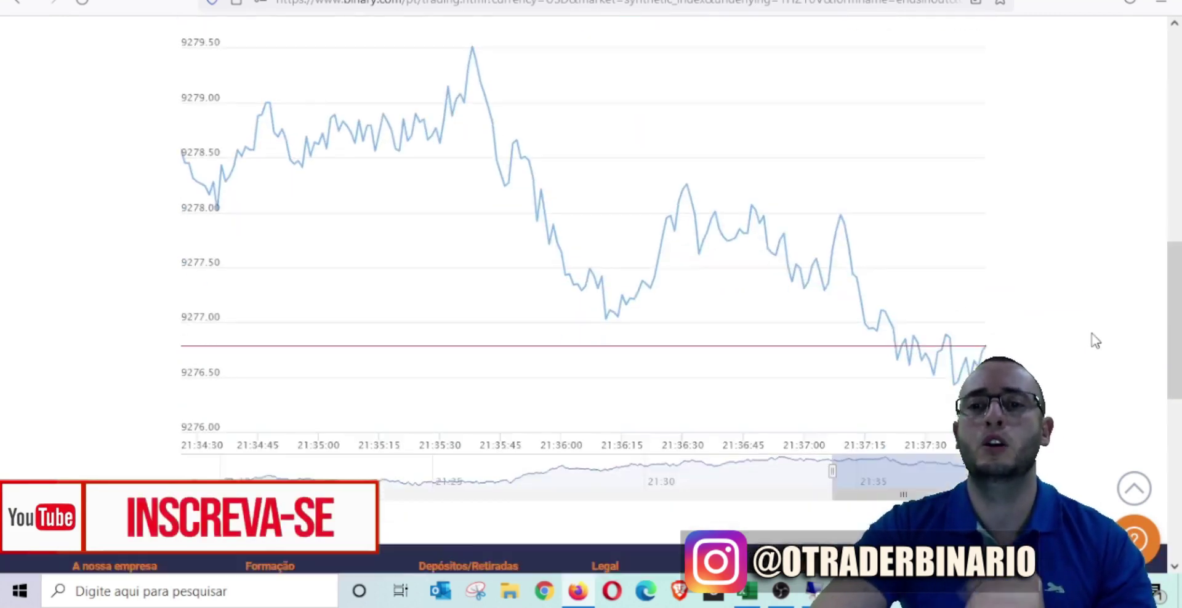
scroll(1095, 340, up, 8)
scroll(1098, 334, down, 6)
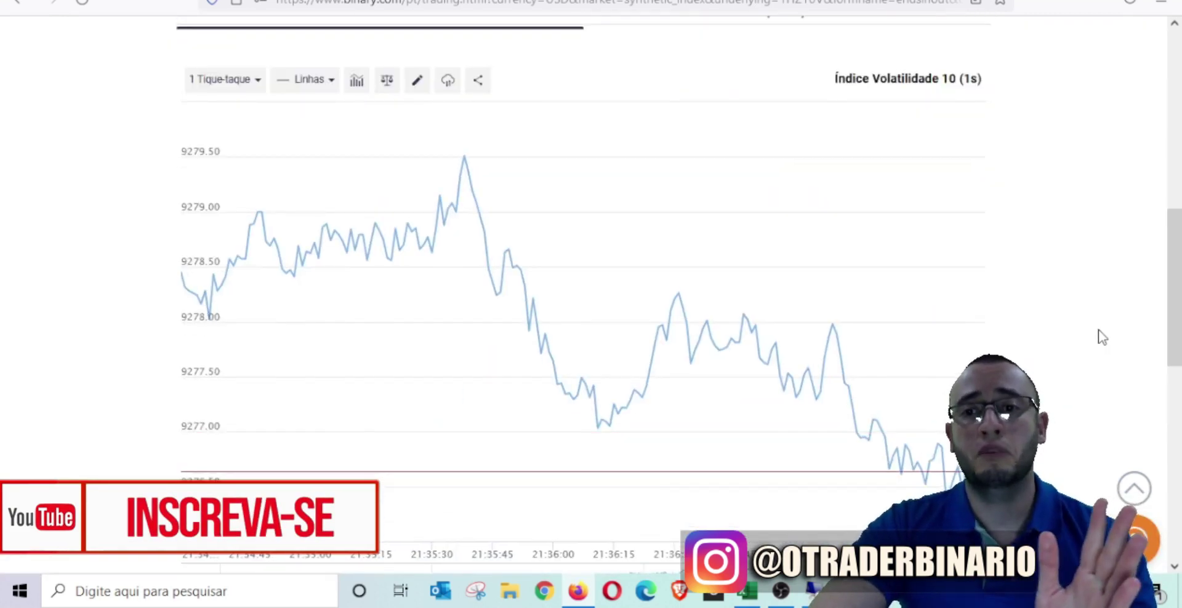
scroll(1099, 336, up, 5)
Buy the Termina entre contract with barriers +1.2 and -2.3 at a 3 USD stake and view its details.
click(855, 134)
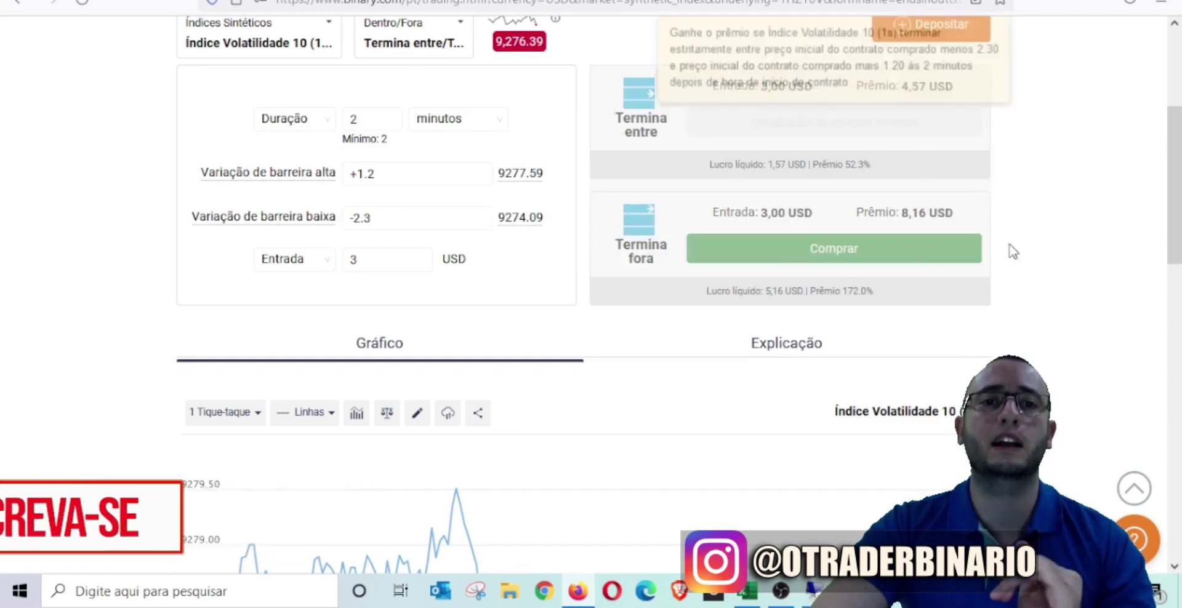
click(790, 336)
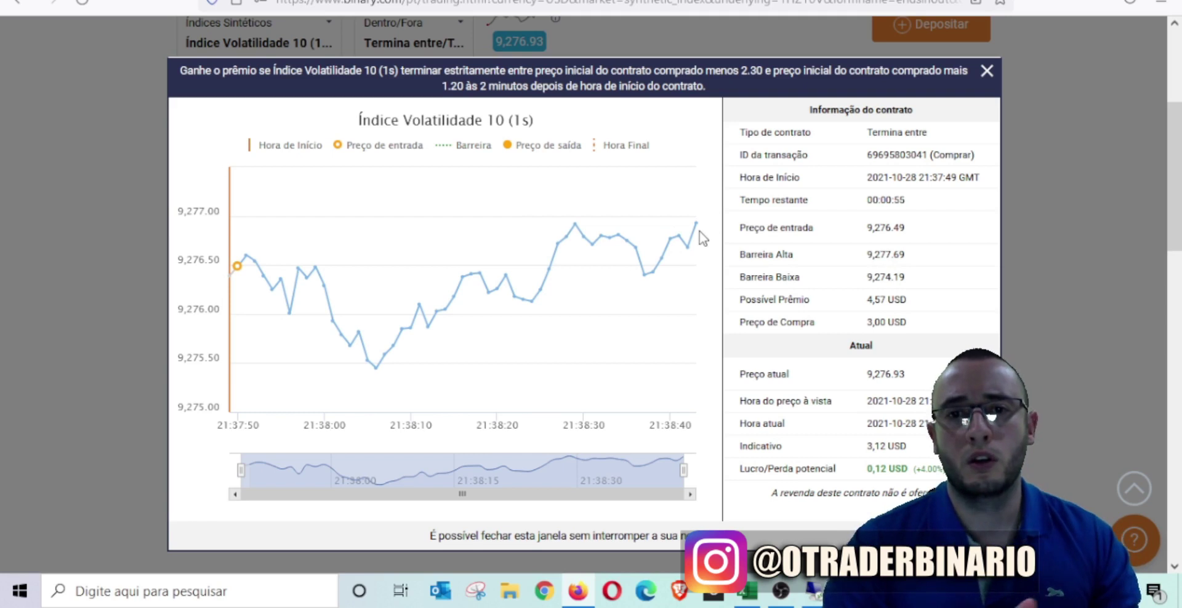
click(987, 72)
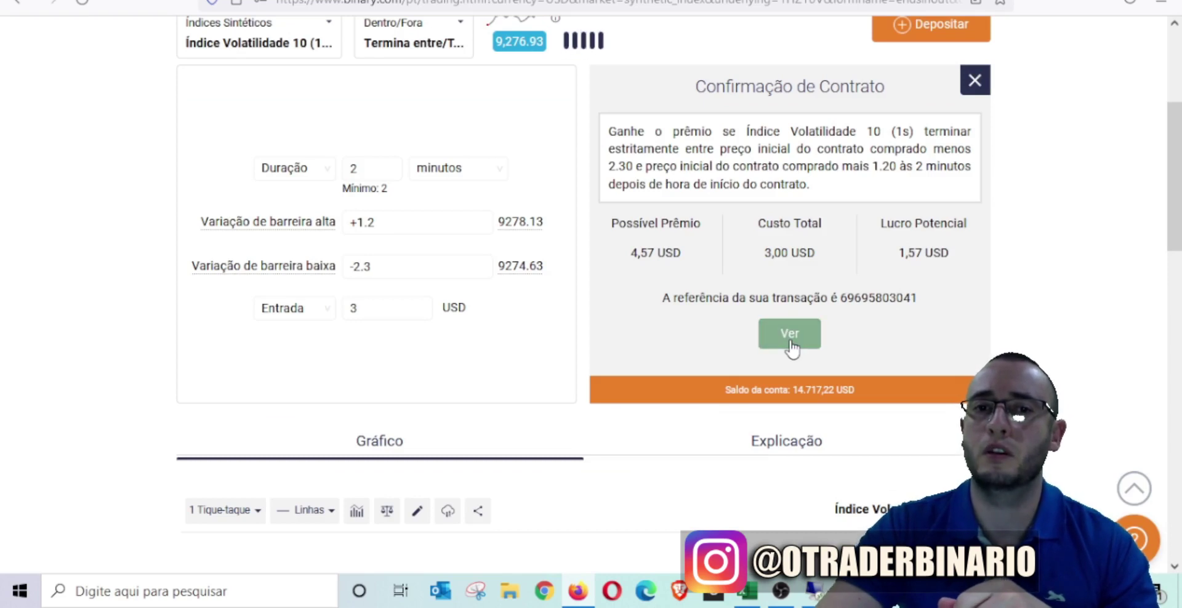
click(789, 335)
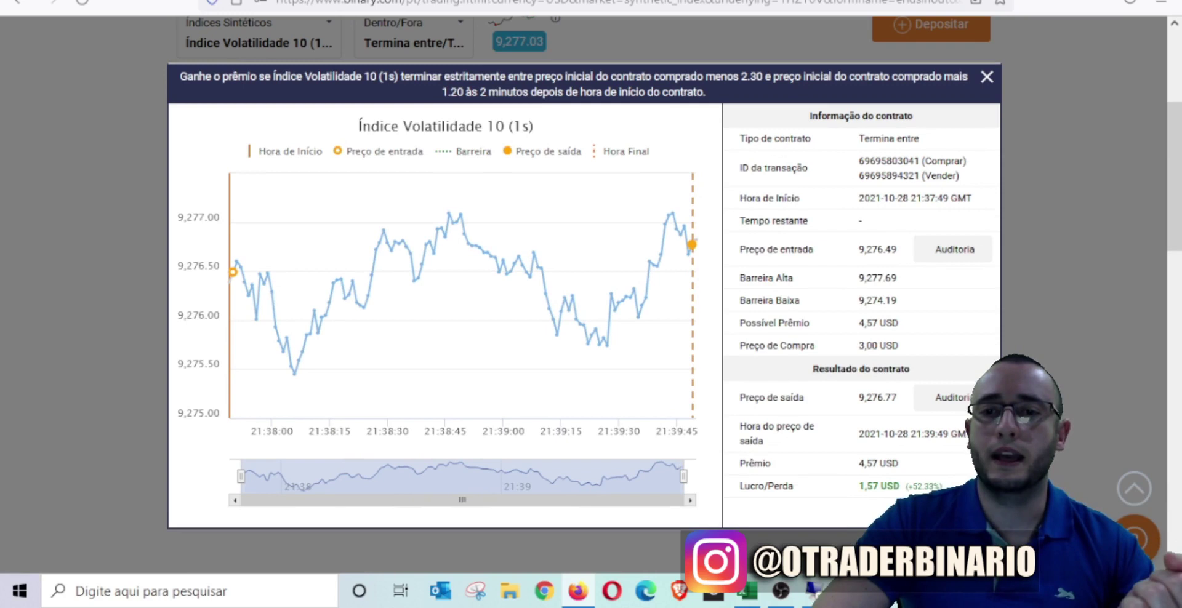
Switch to the calculator and add the second contract's profit of 1,57 to the 1,56 already entered.
key(alt+Tab)
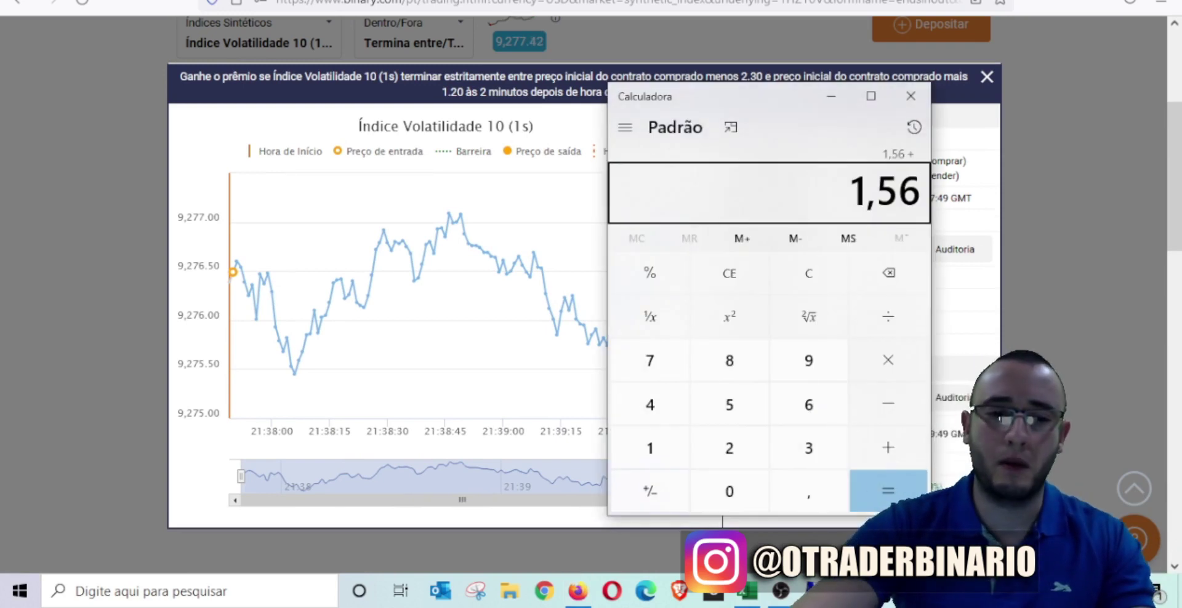
text(+1,57)
key(Return)
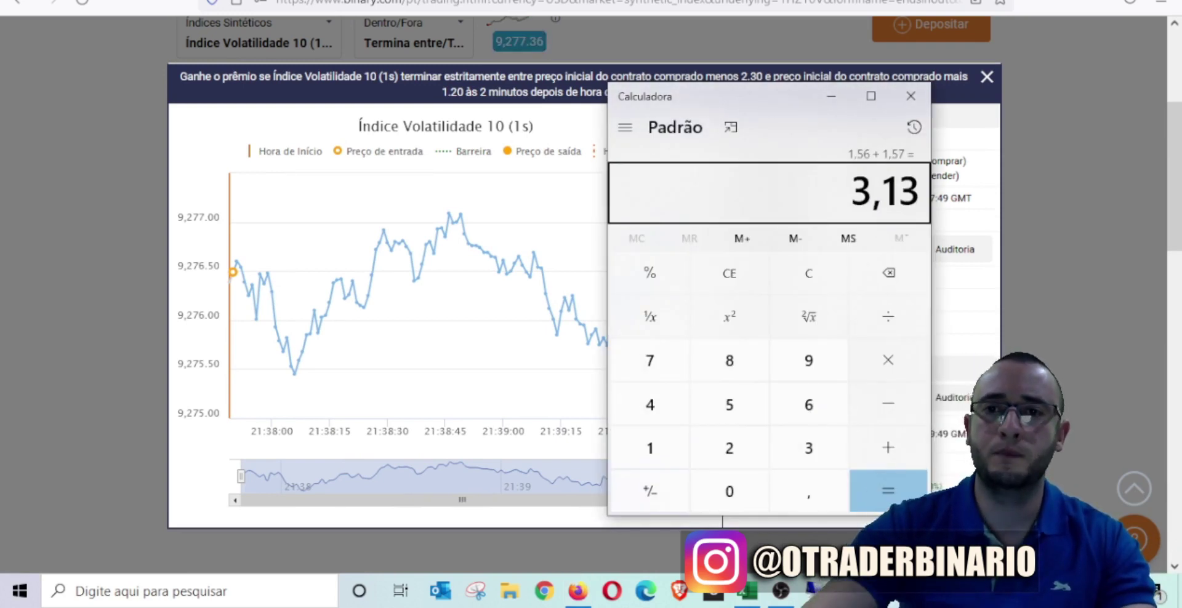
Switch to the Excel workbook, open the Outubro sheet and clear the 26/out result in cell D36.
click(754, 593)
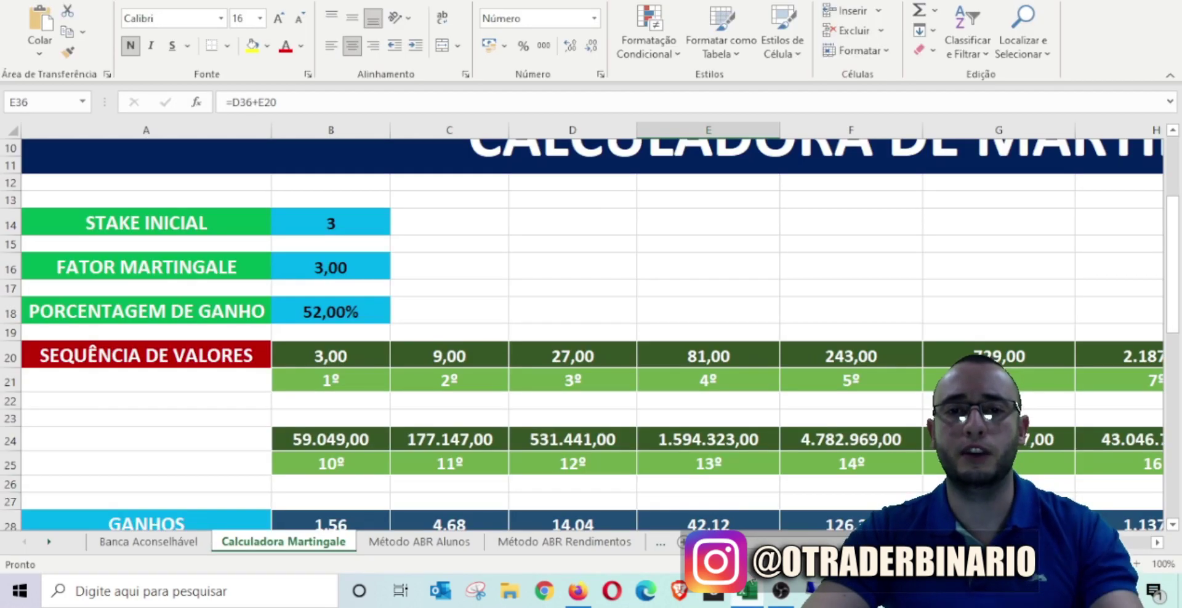
scroll(38, 546, down, 10)
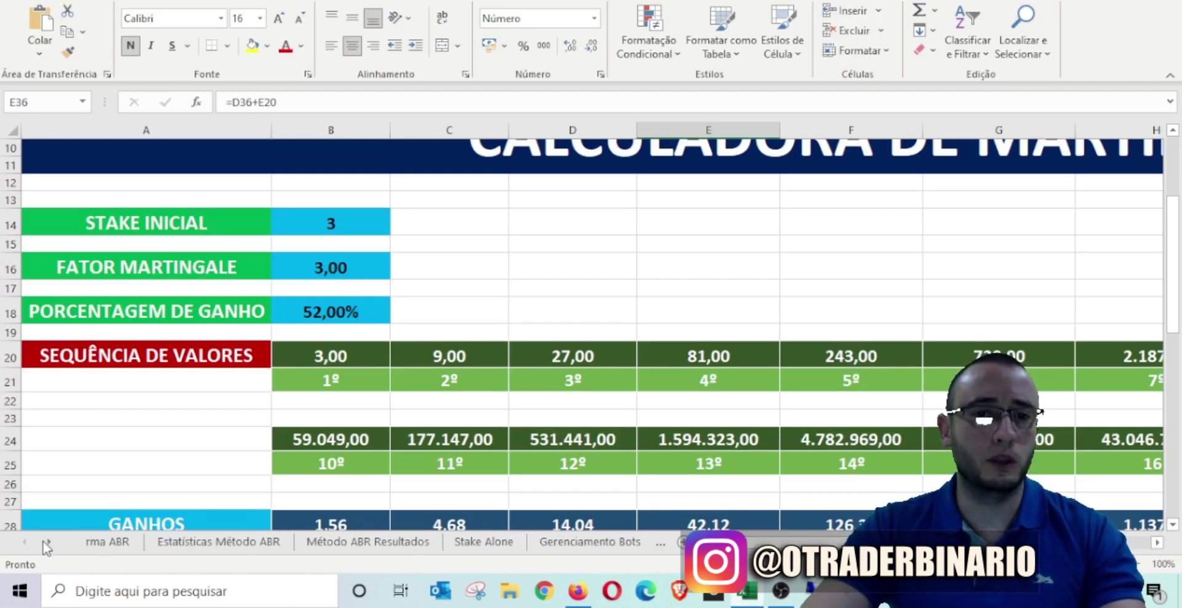
scroll(46, 546, down, 2)
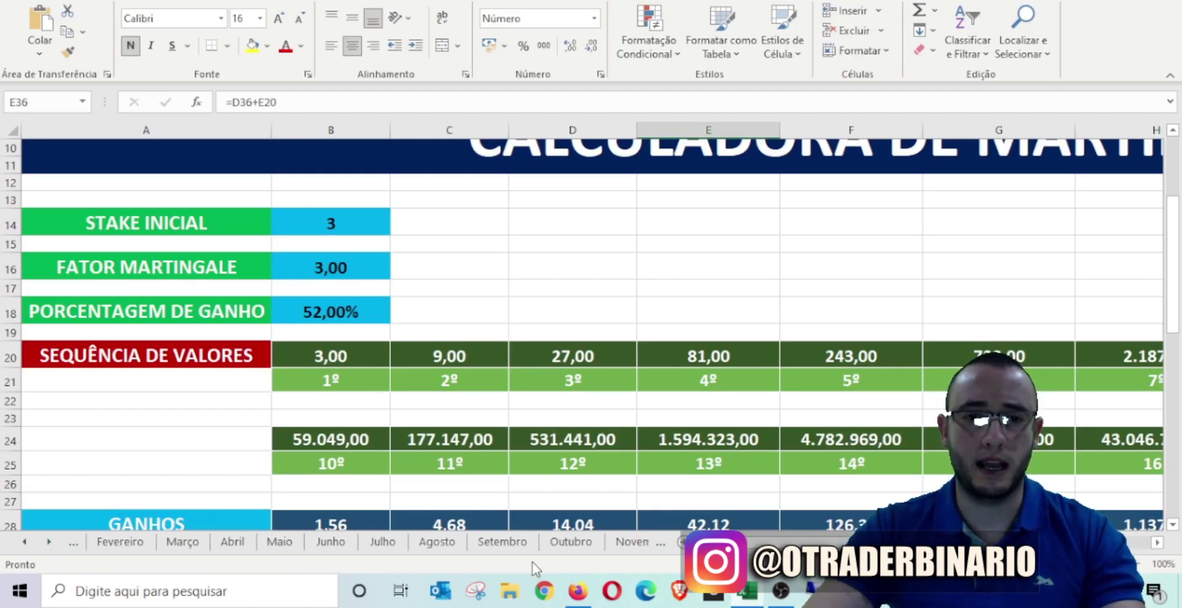
click(570, 542)
click(662, 369)
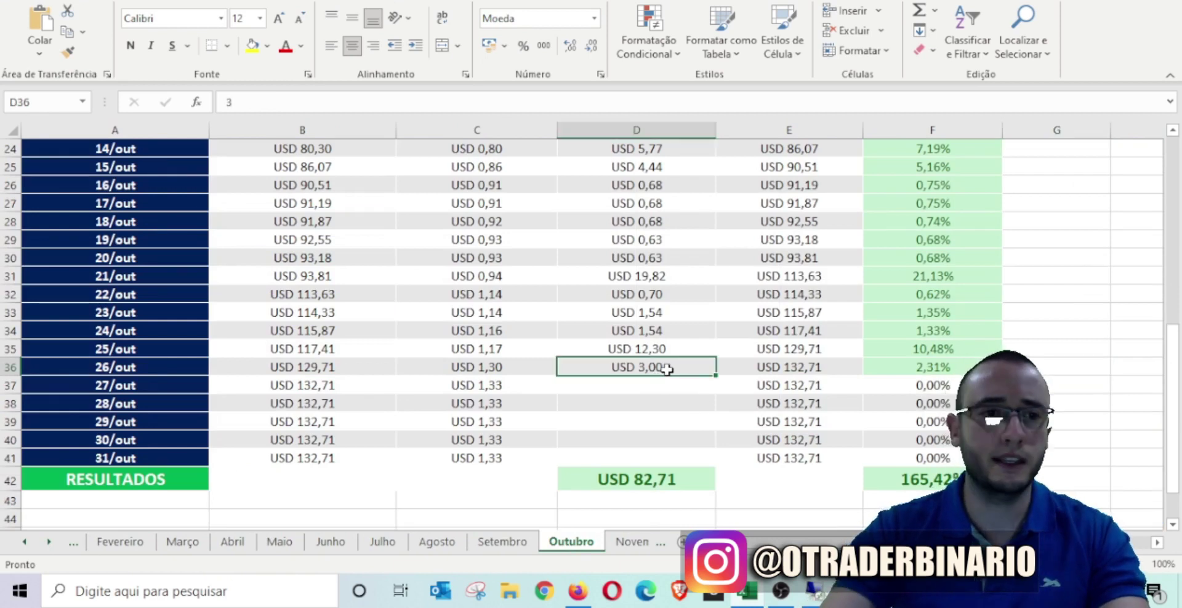
key(Delete)
Enter 3,13 as the 28/out result in cell D38.
key(Down)
key(Down)
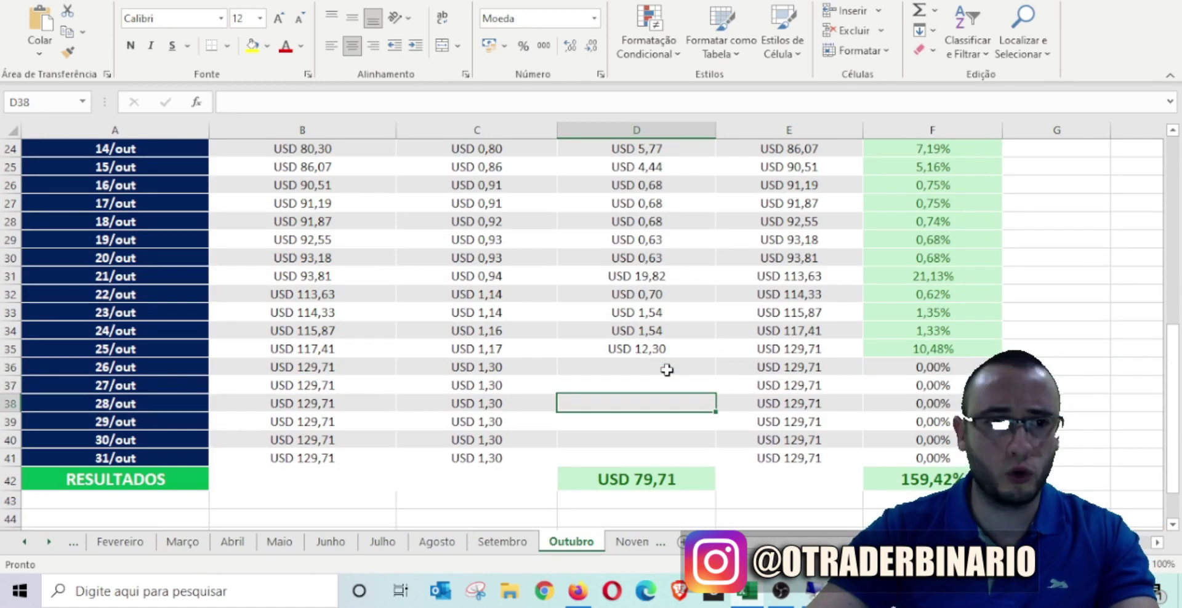
text(3,13)
key(Tab)
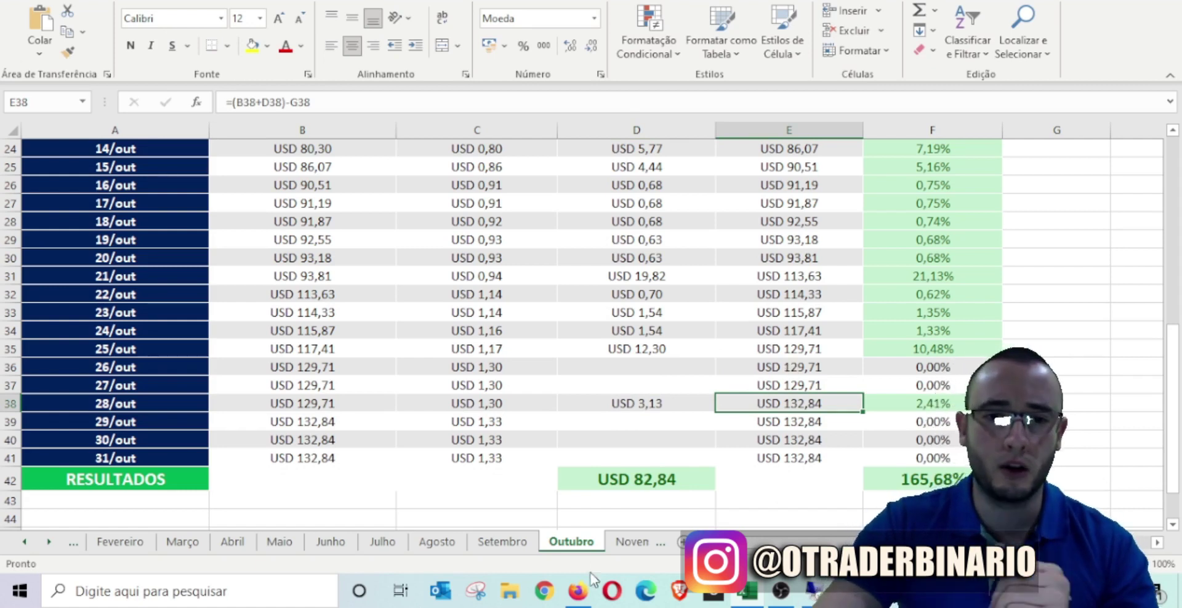
Return to the Binary.com trading page and close the finished contract's details and purchase confirmation.
key(alt+Tab)
click(988, 75)
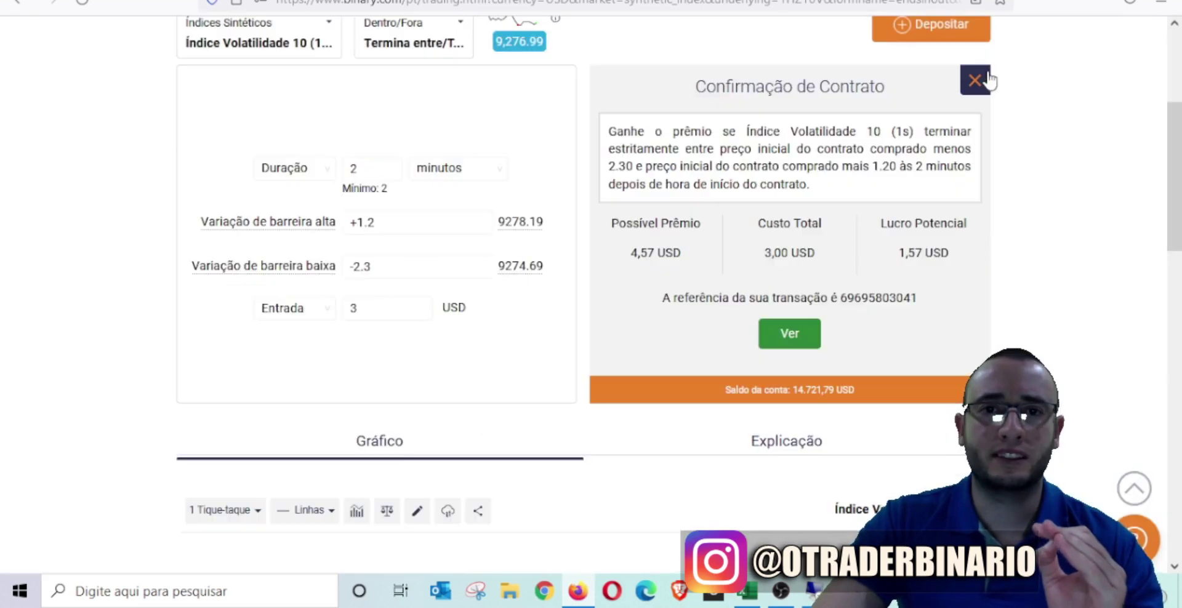
click(976, 83)
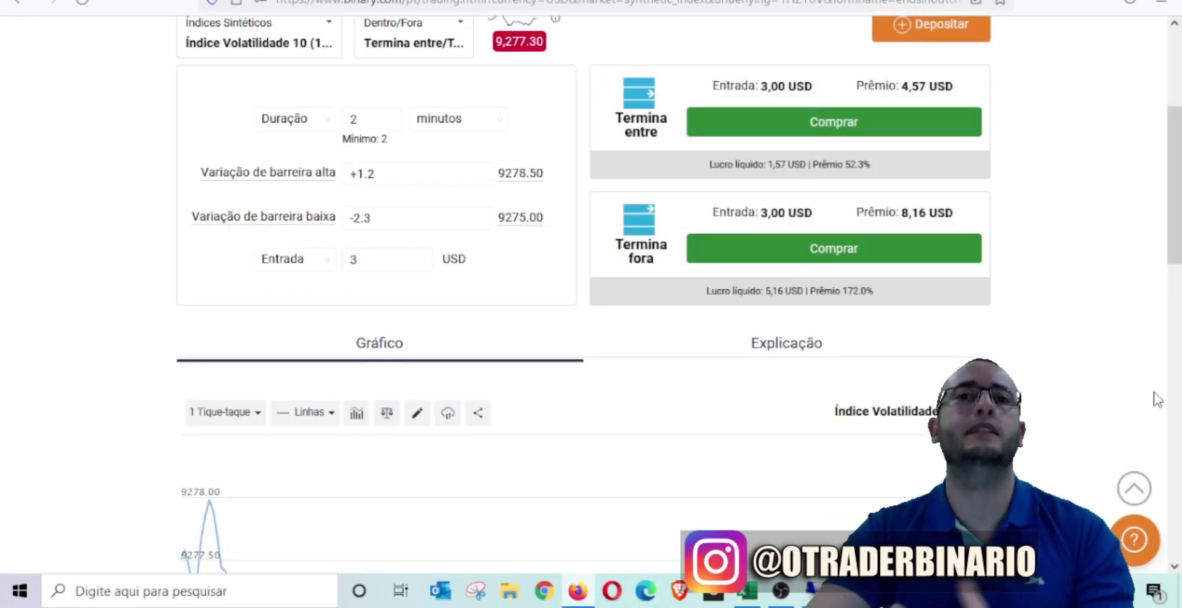
Display the Volatilidade 10 (1s) chart as 1-minute candles and examine its recent price movement.
scroll(1156, 398, down, 4)
scroll(1143, 395, down, 1)
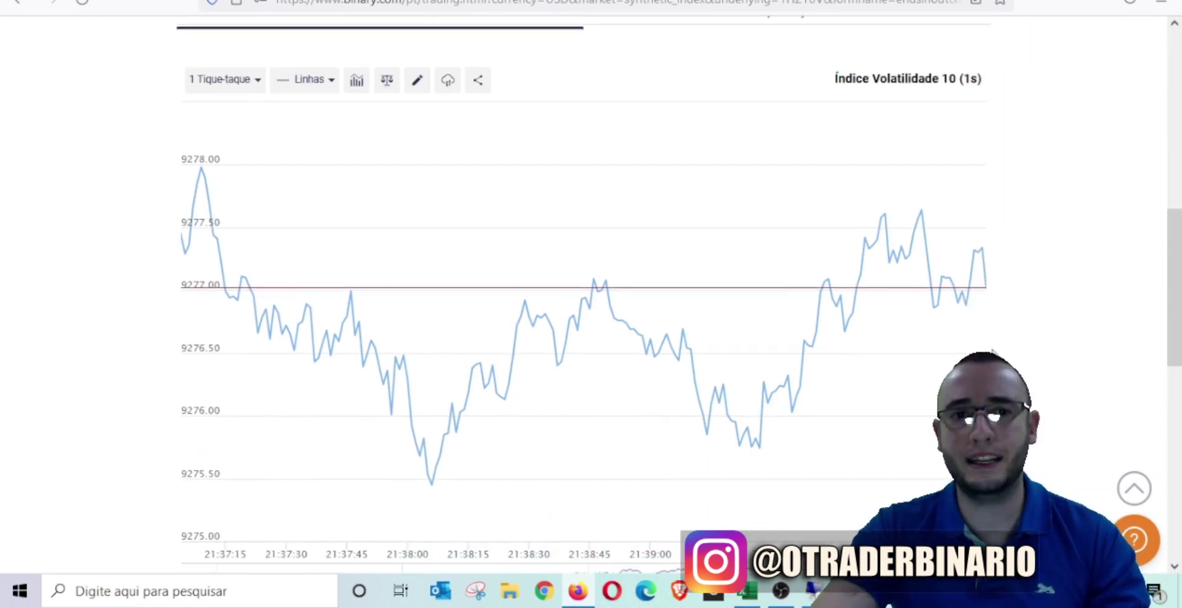
click(229, 81)
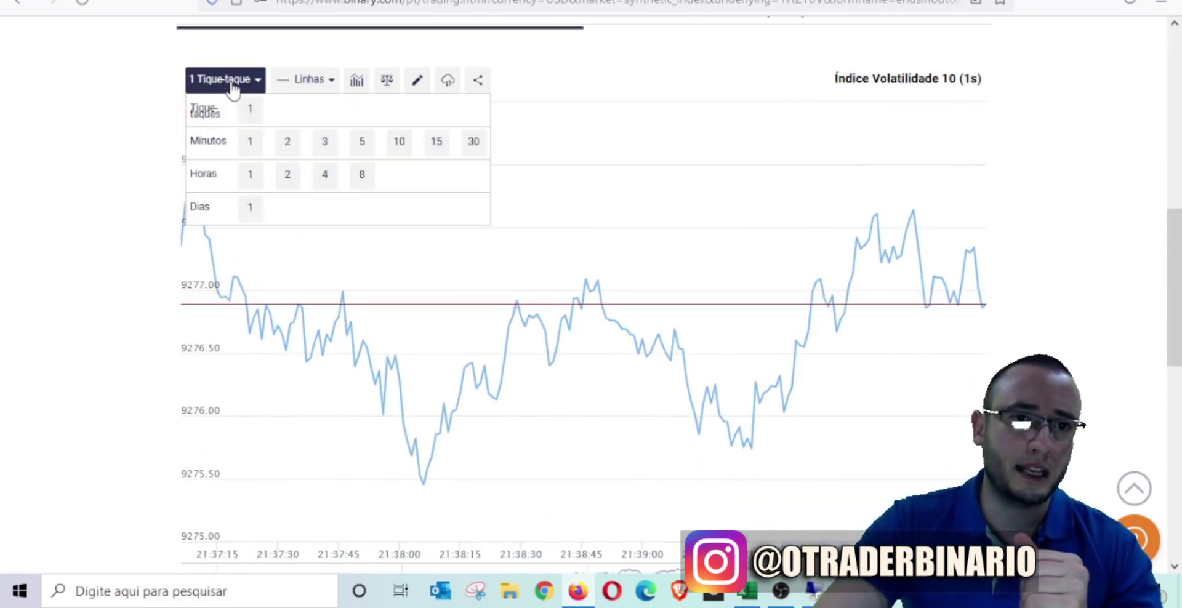
click(251, 143)
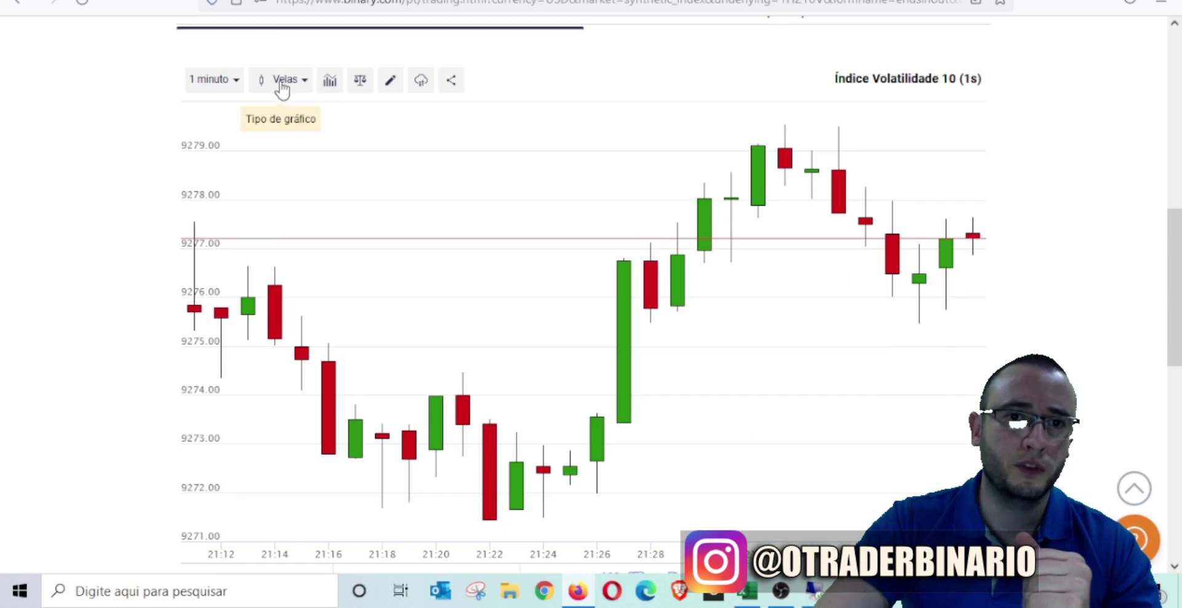
scroll(1112, 395, down, 4)
scroll(1108, 313, up, 3)
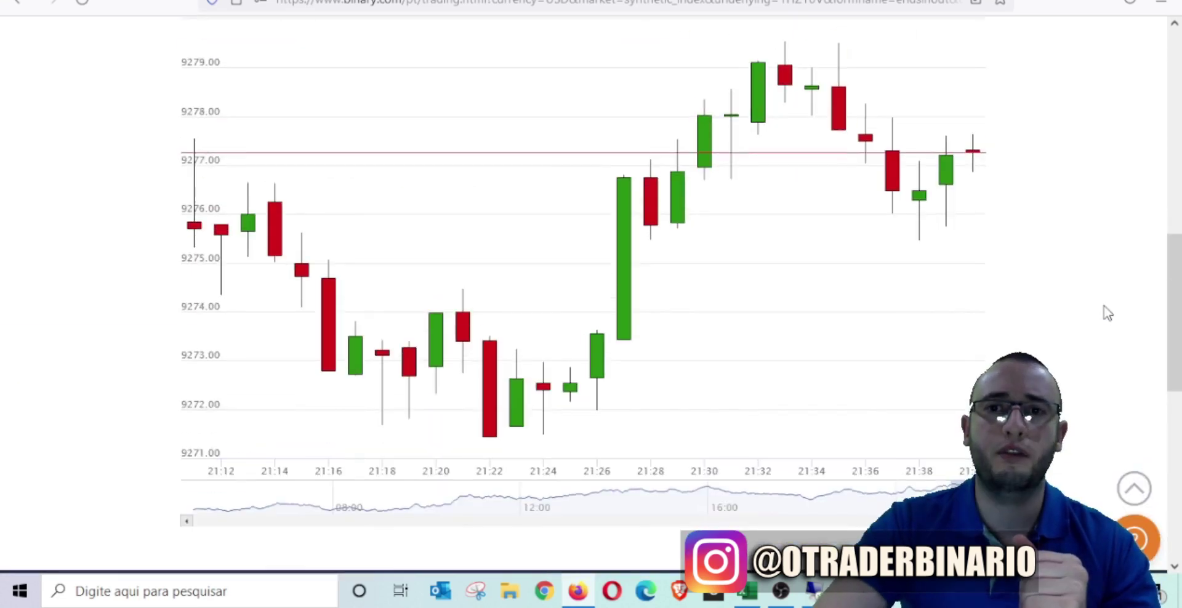
Change the market to Índice Volatility 10 and display its chart as 1-minute candles.
scroll(1108, 314, up, 8)
click(261, 99)
click(545, 203)
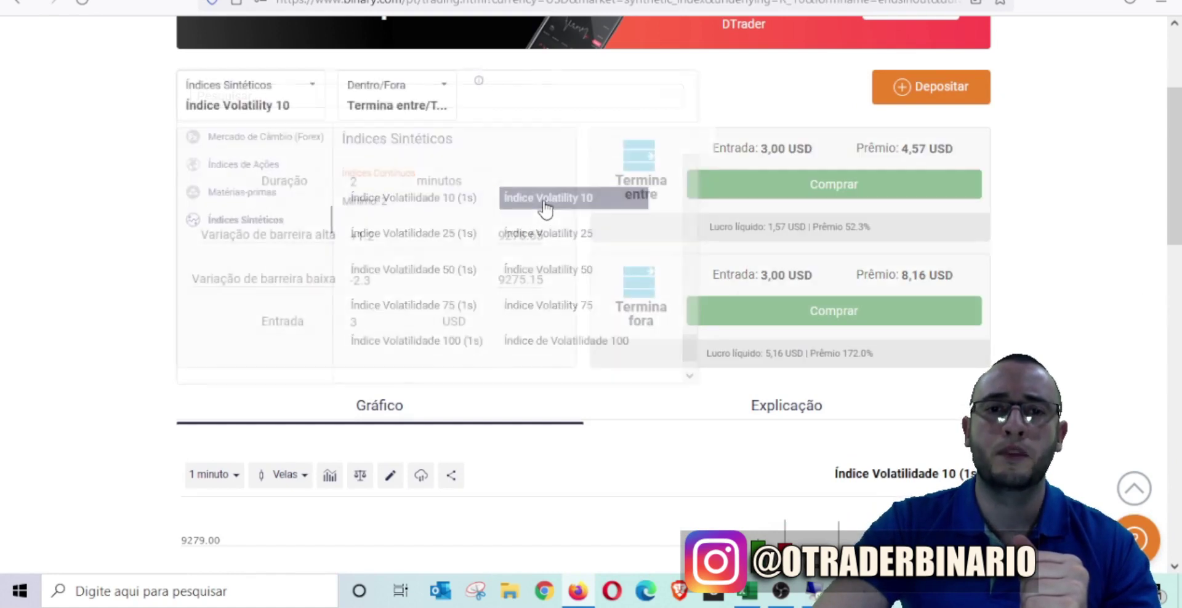
drag(1176, 182, 1140, 246)
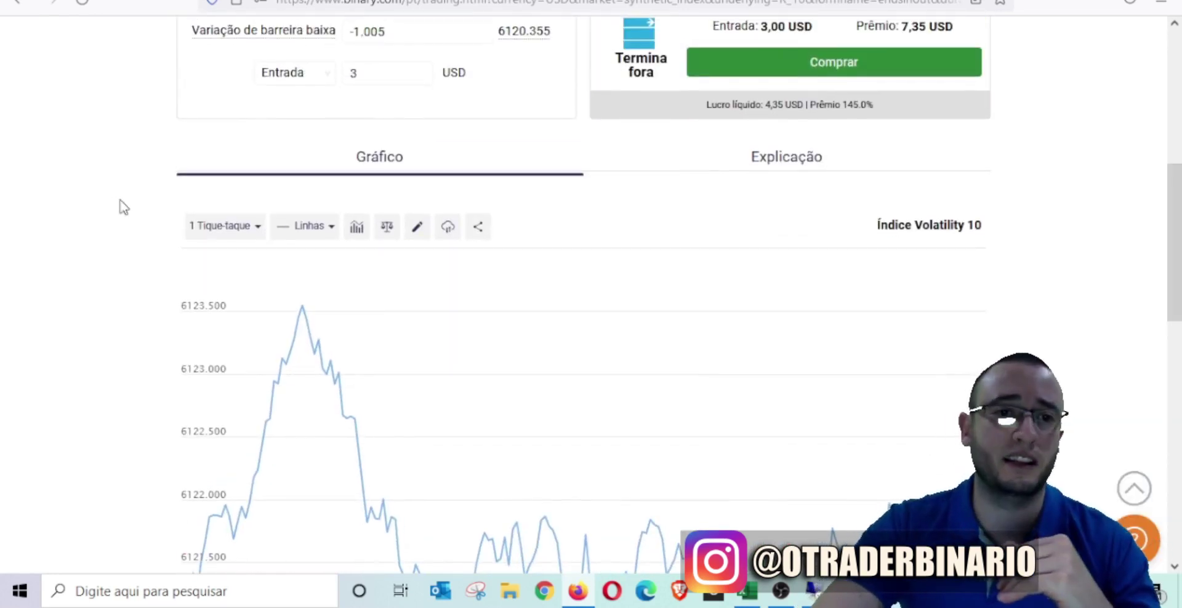
click(196, 227)
click(248, 286)
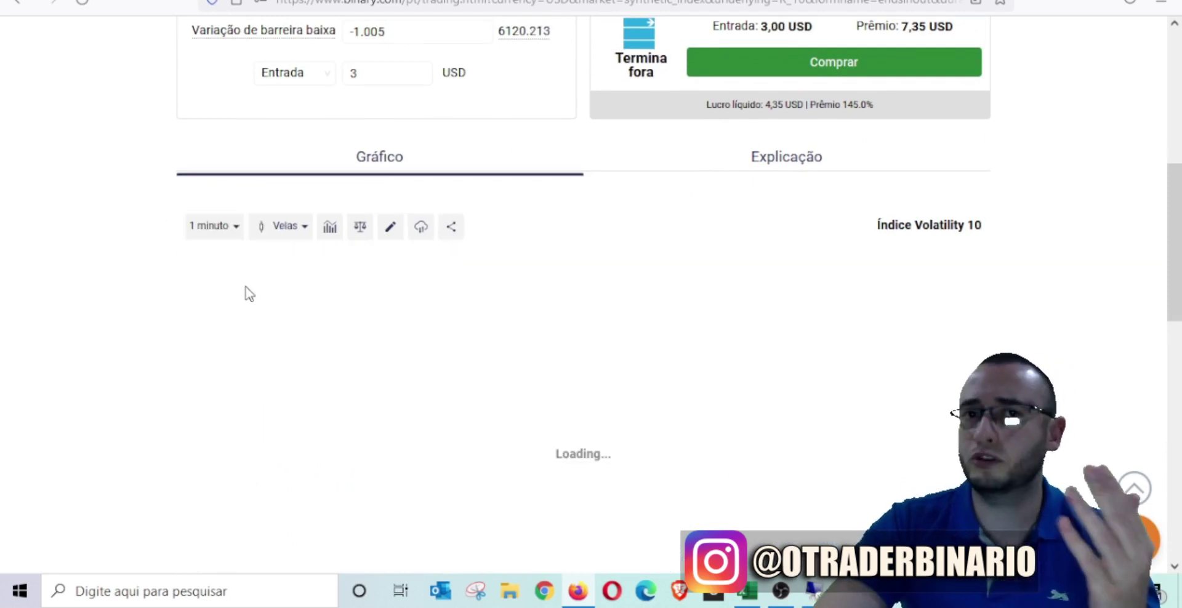
drag(1175, 227, 1176, 268)
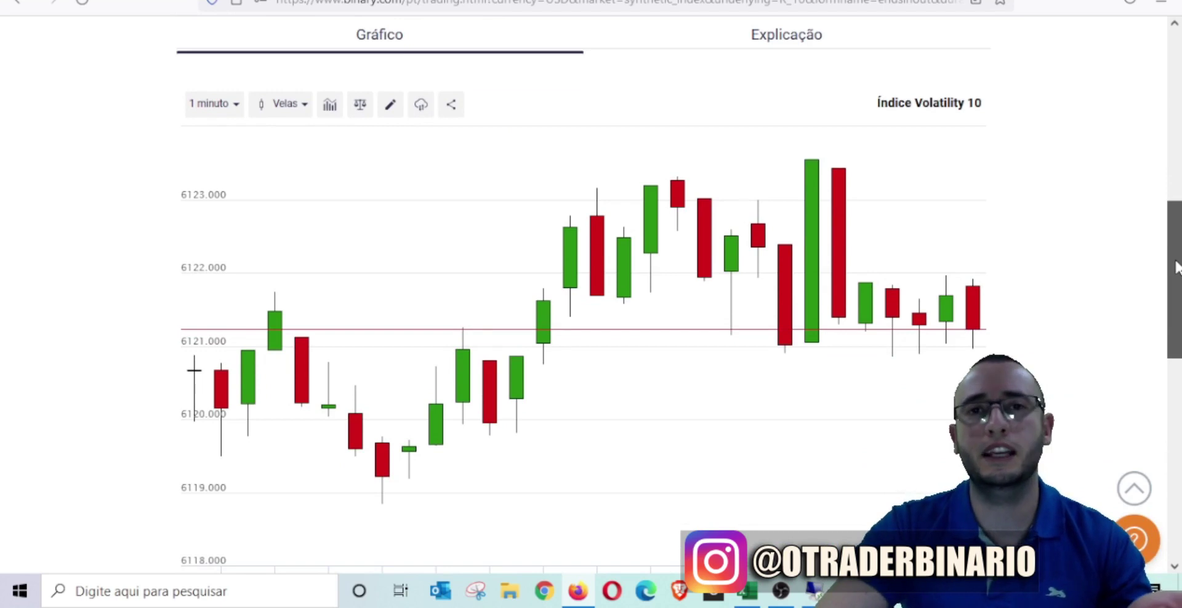
Review the contract types offered for Índice Volatility 10, keeping Termina entre/Termina fora selected.
drag(1176, 268, 1174, 155)
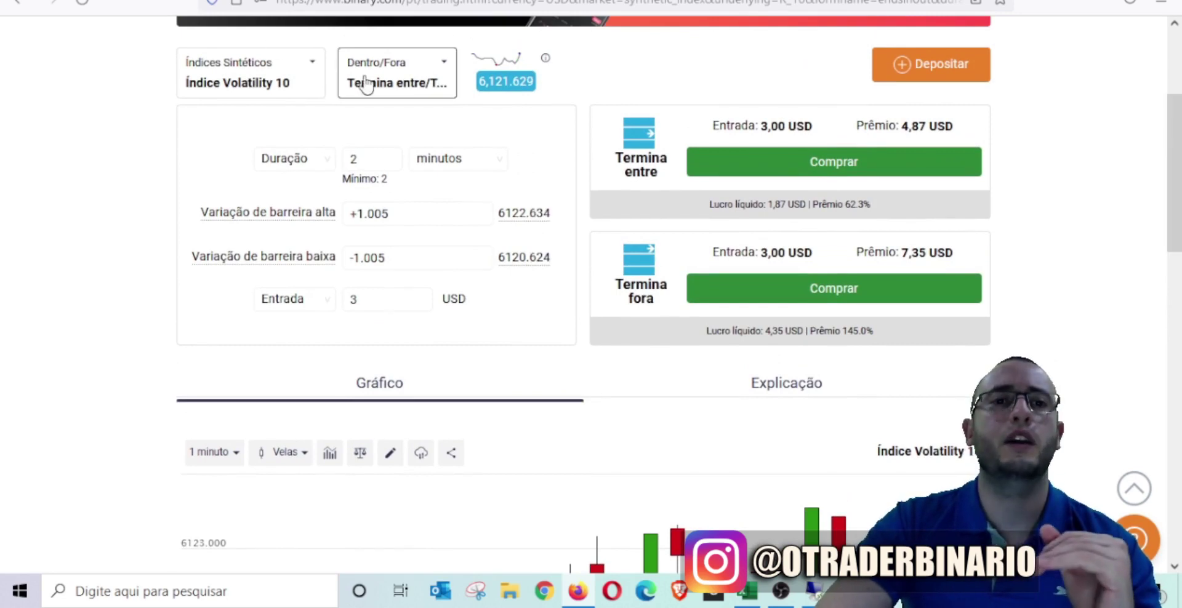
click(414, 89)
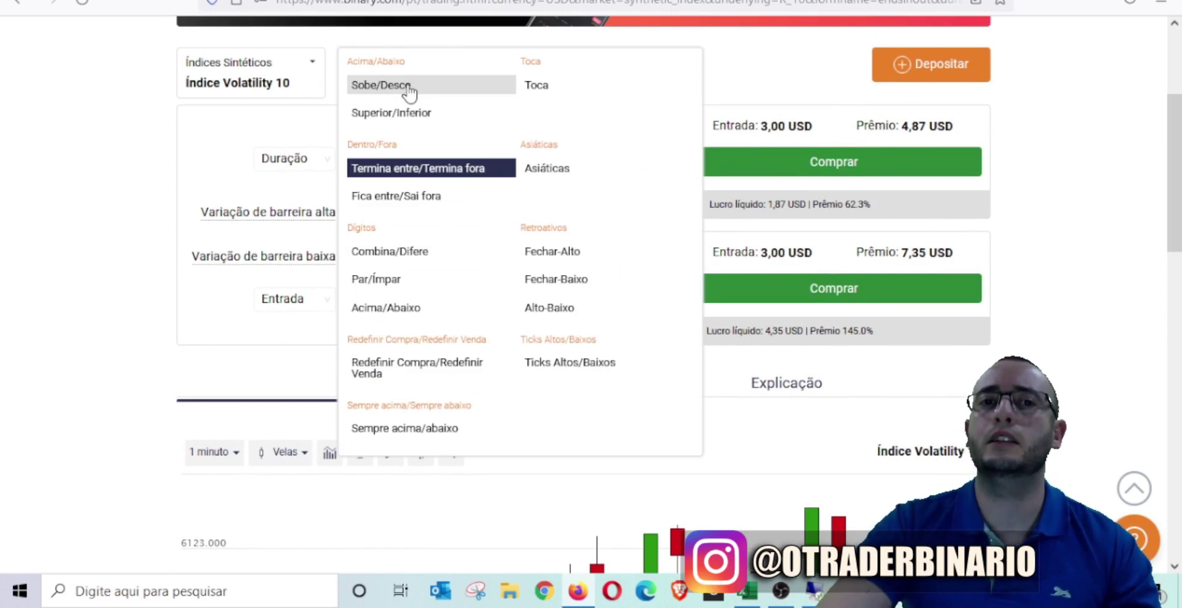
click(13, 113)
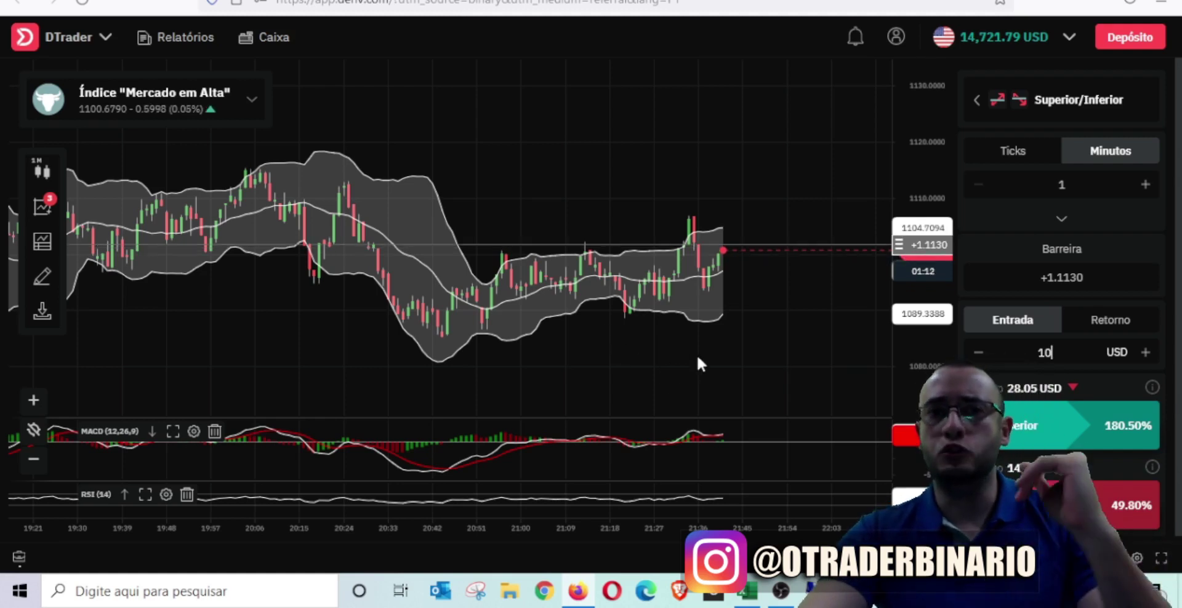
In Deriv's DTrader, view the Índice Volatilidade 10 (1s) chart followed by the Índice Volatility 10 chart.
click(120, 108)
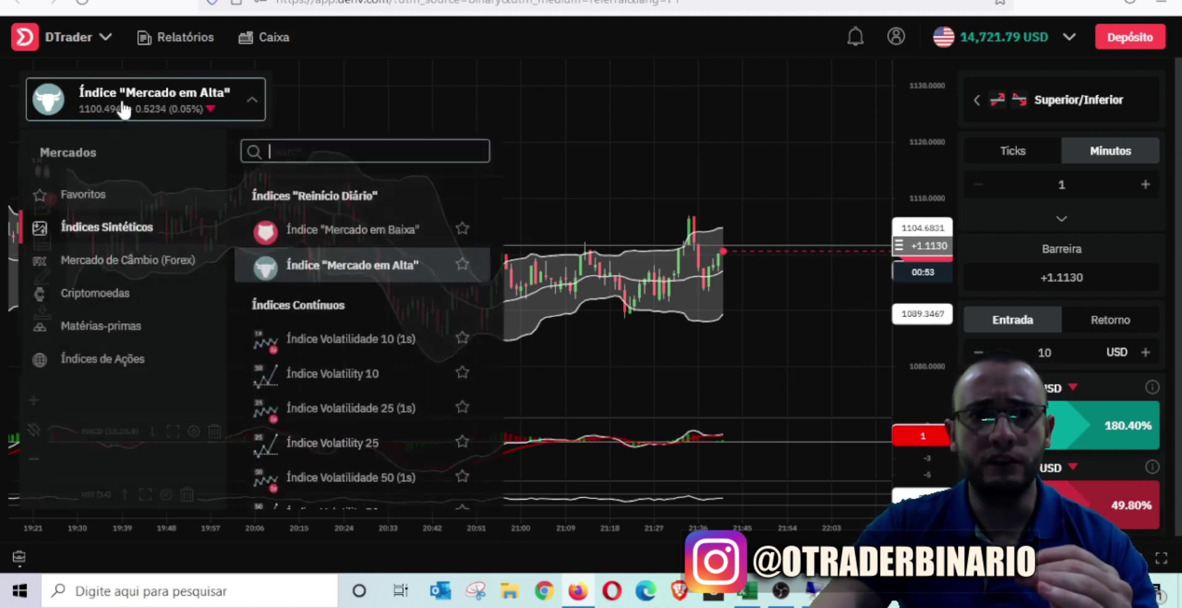
click(376, 339)
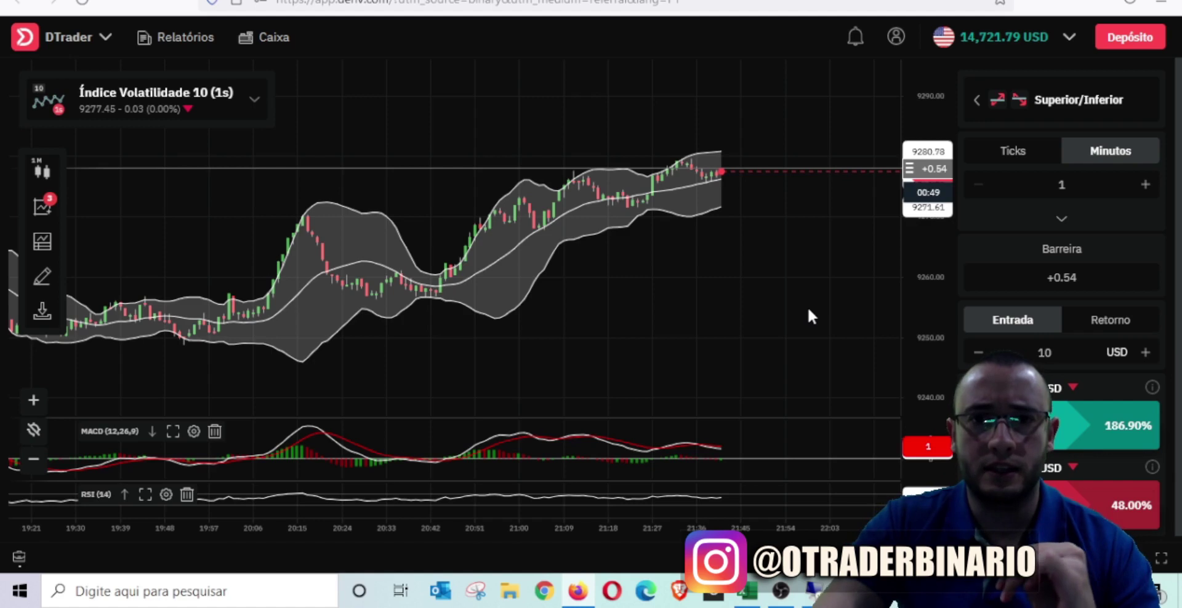
click(206, 104)
click(410, 377)
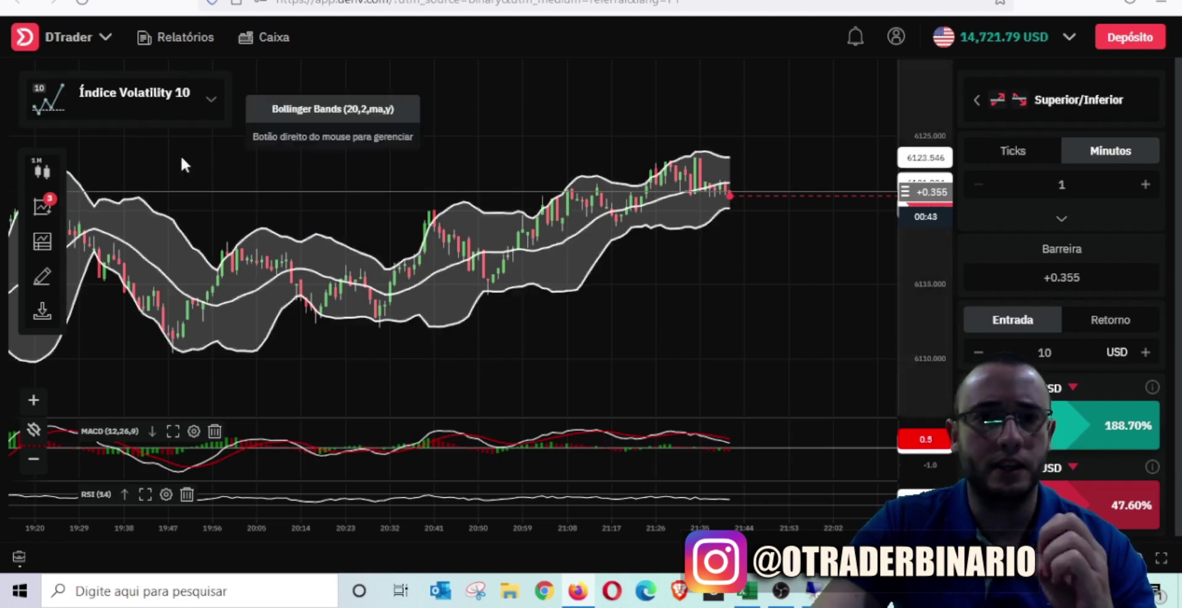
View the Índice Volatilidade 25 (1s) chart followed by the Índice Volatility 25 chart to compare their price movement.
click(149, 105)
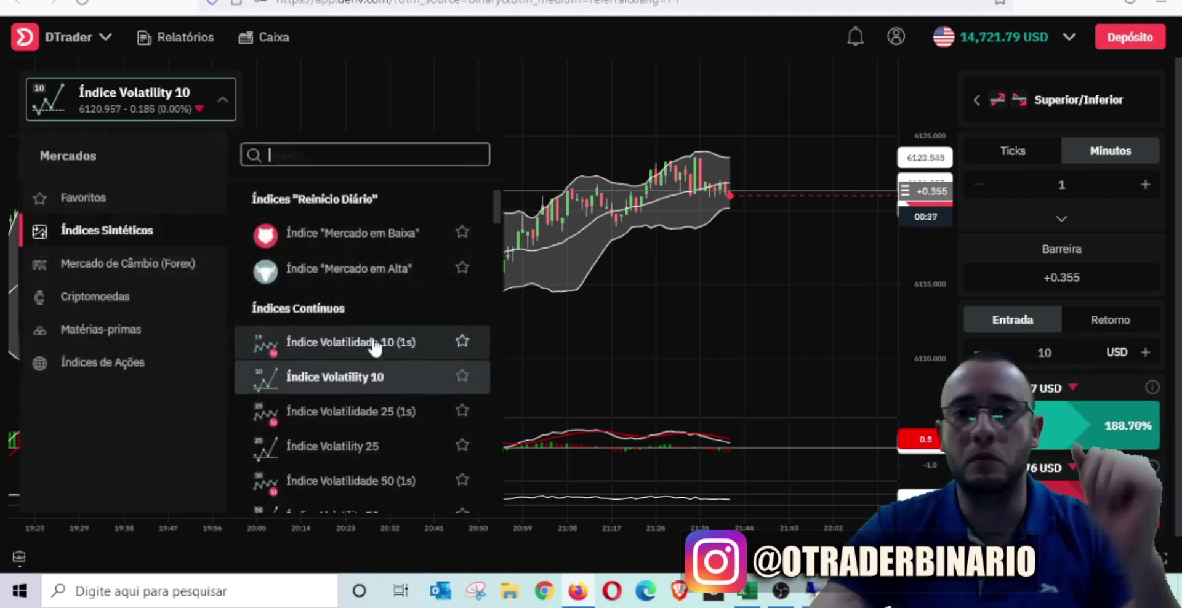
click(389, 411)
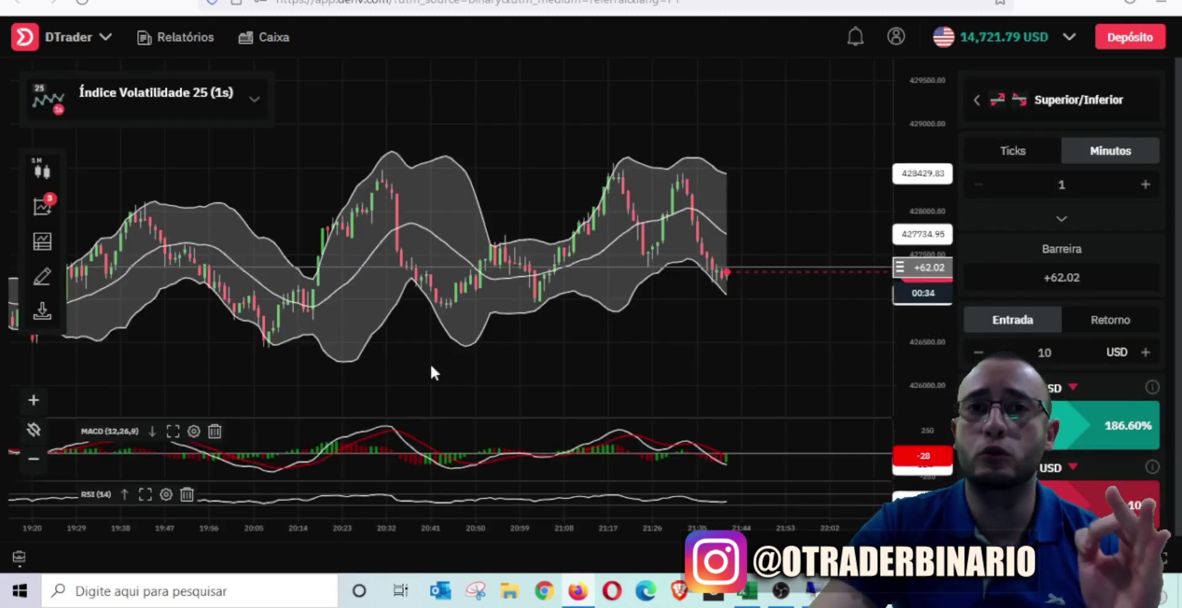
click(193, 115)
click(363, 438)
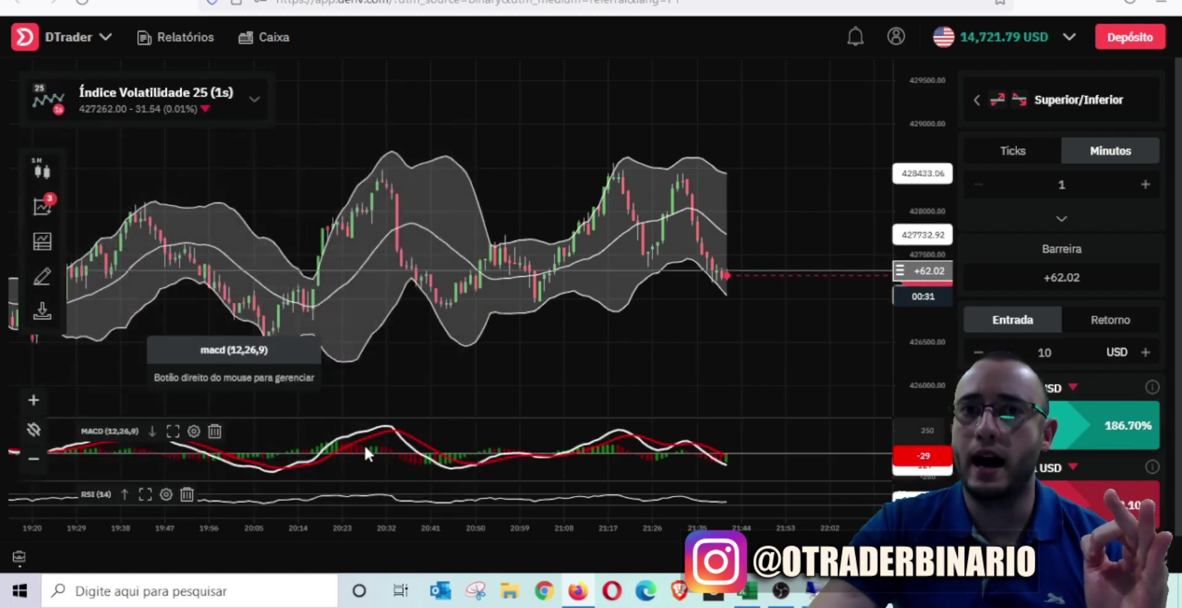
click(188, 102)
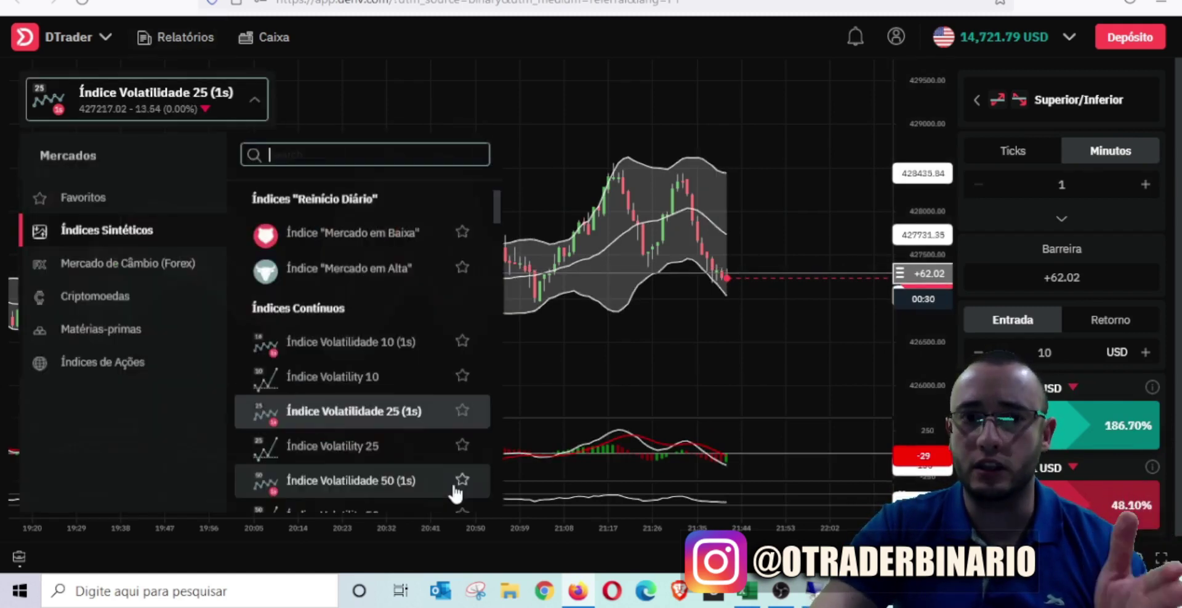
click(390, 440)
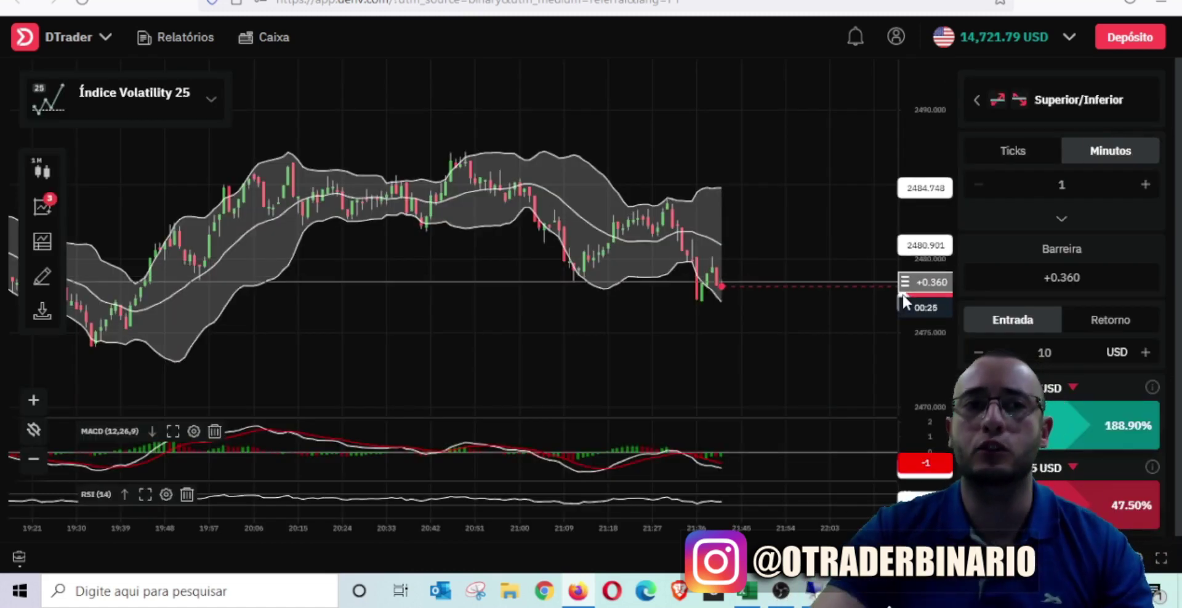
Open the Índice Volatilidade 50 (1s) chart and examine its trend at closer and wider time ranges.
click(177, 116)
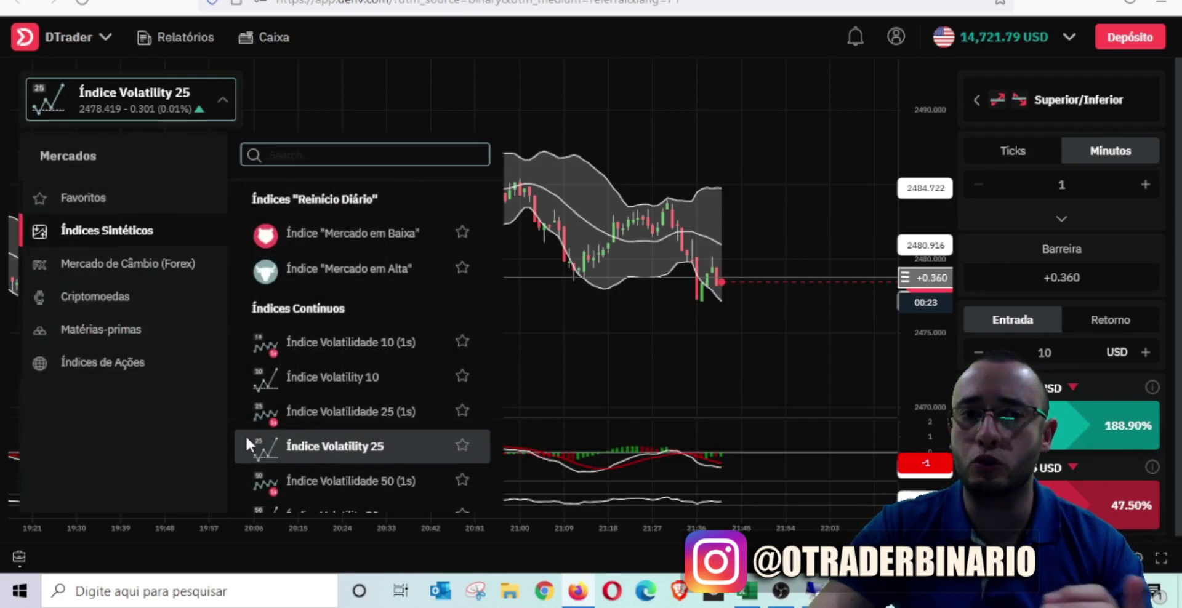
click(342, 481)
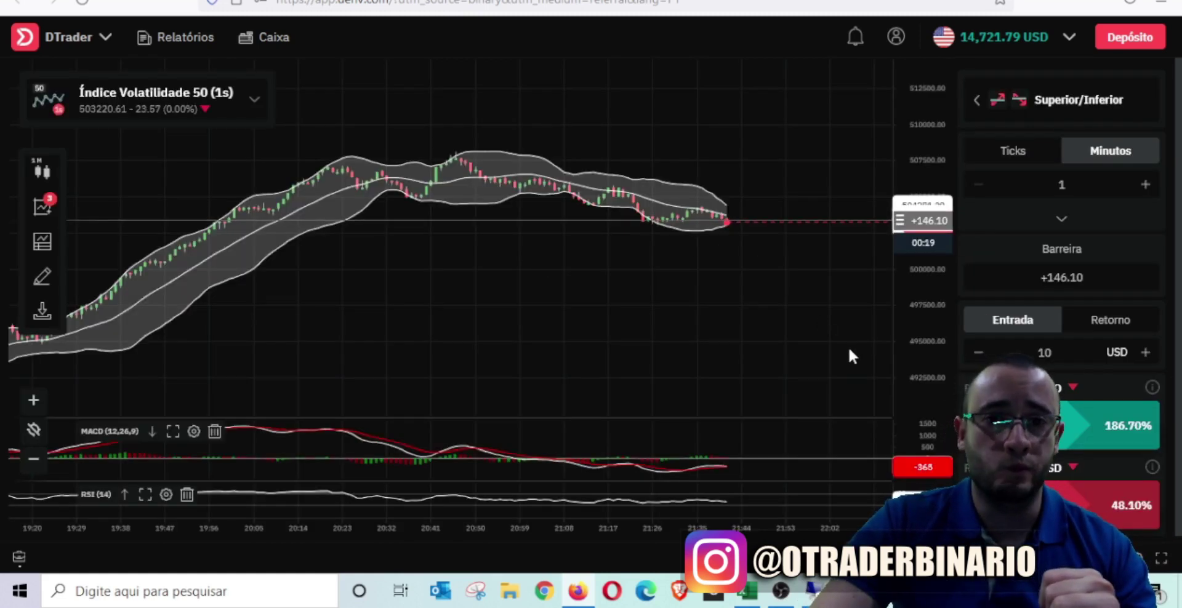
scroll(849, 349, up, 3)
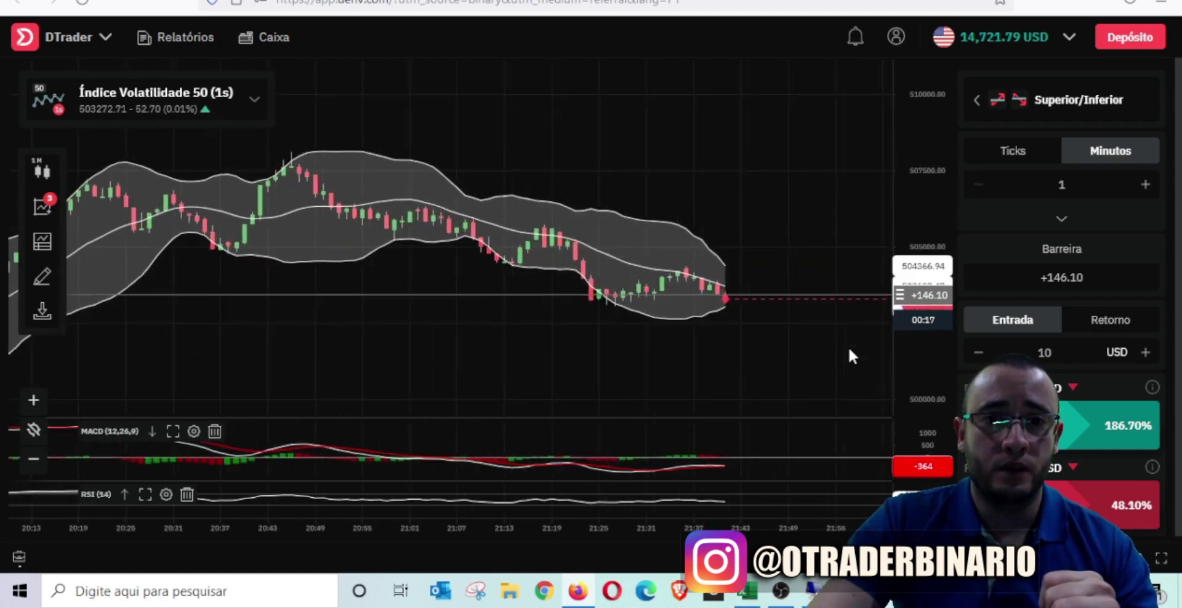
scroll(849, 352, down, 2)
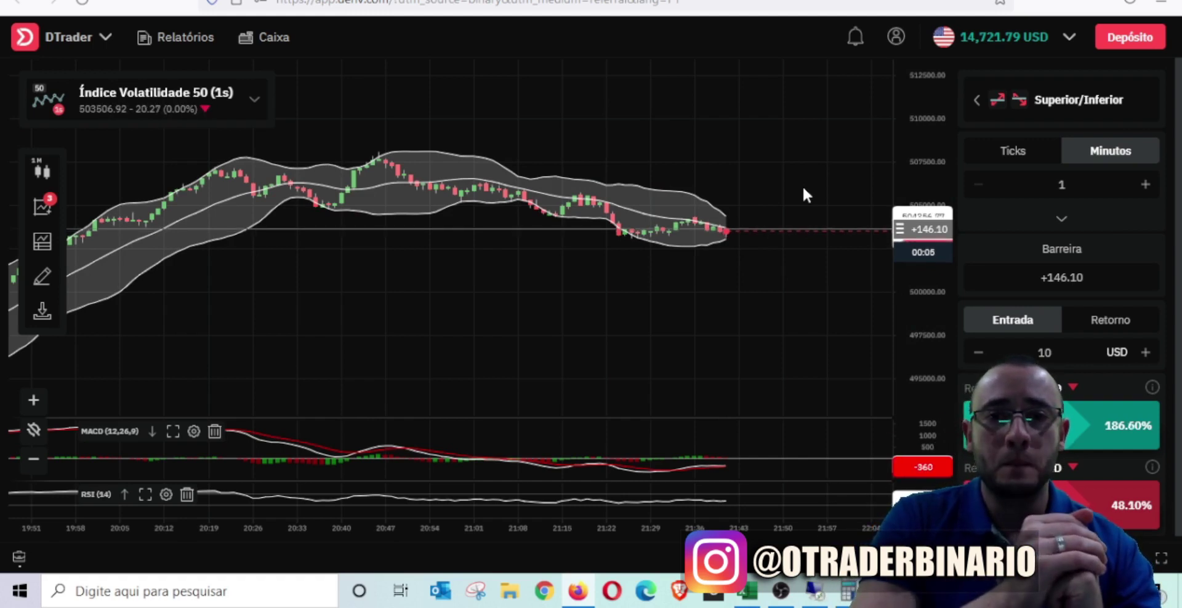
scroll(796, 175, up, 3)
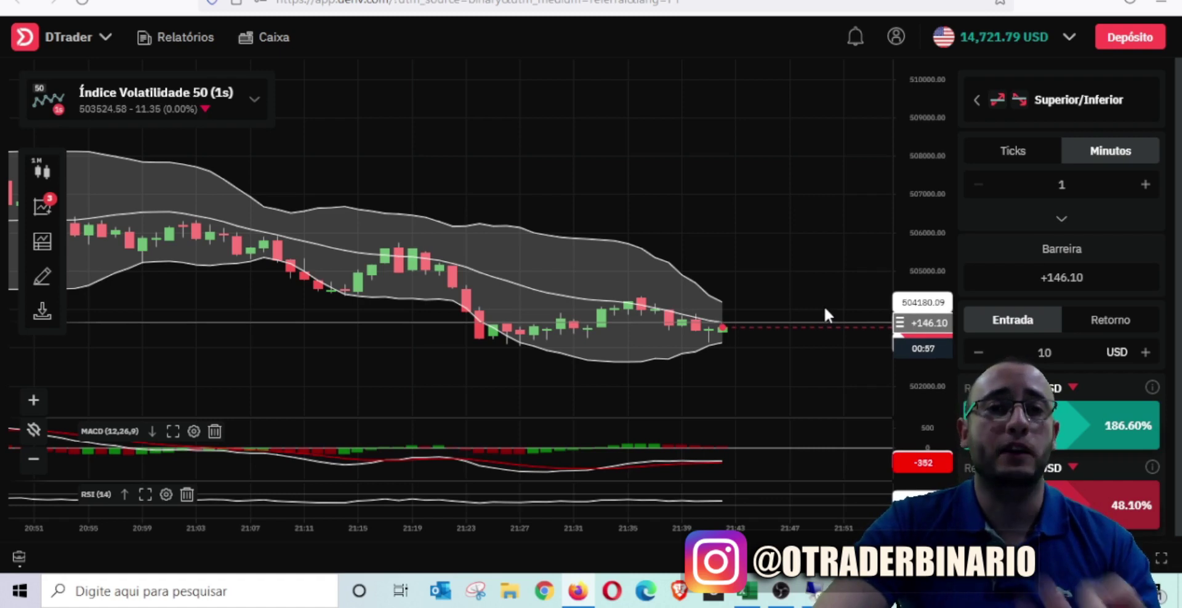
scroll(823, 319, down, 3)
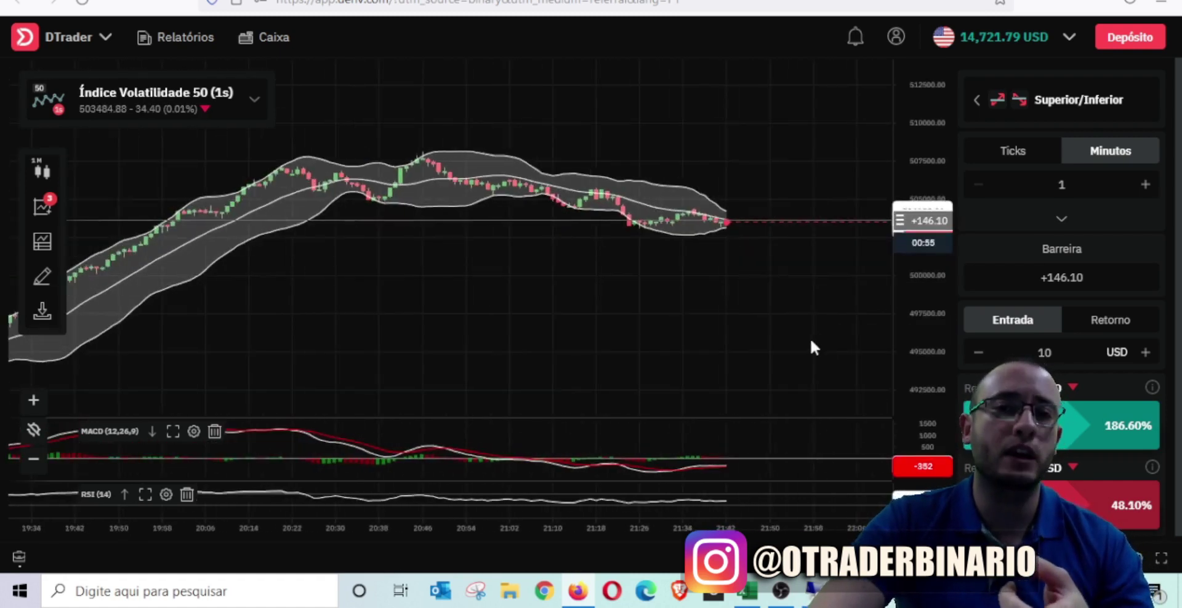
Set the Superior/Inferior contract's stake to 50 USD and its barrier to -300.
scroll(810, 338, up, 3)
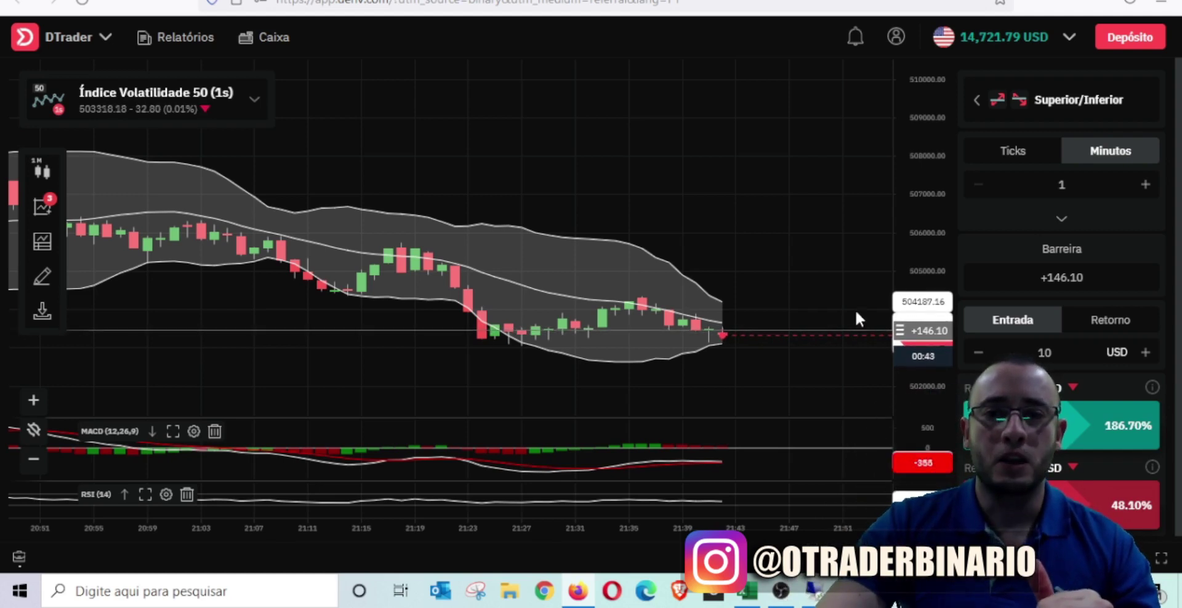
double_click(1048, 352)
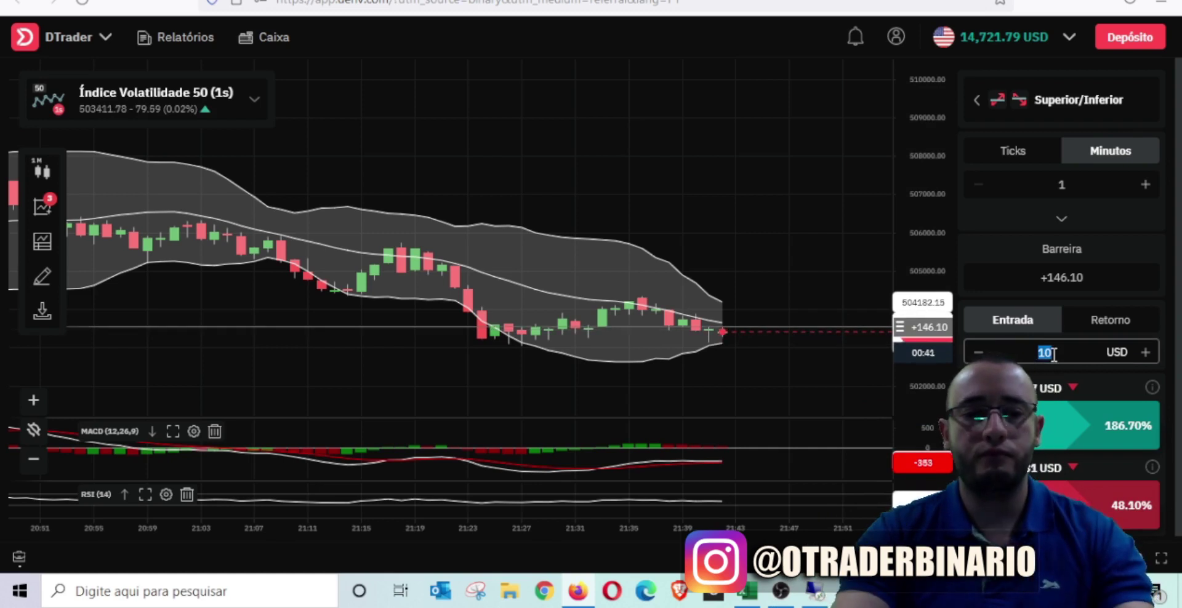
text(50)
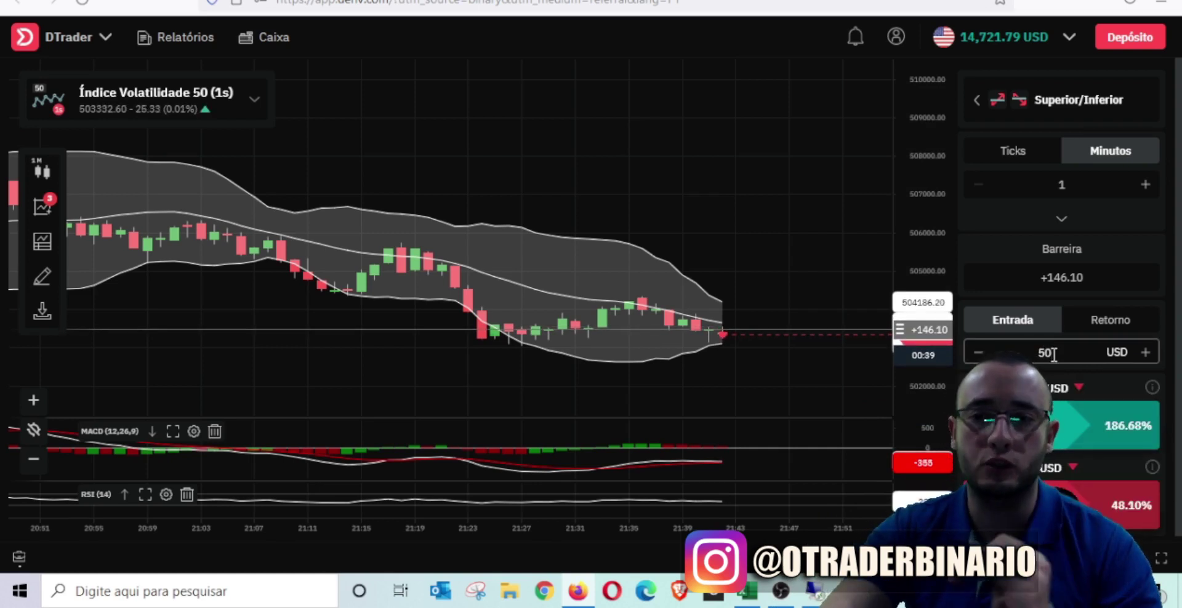
click(1060, 276)
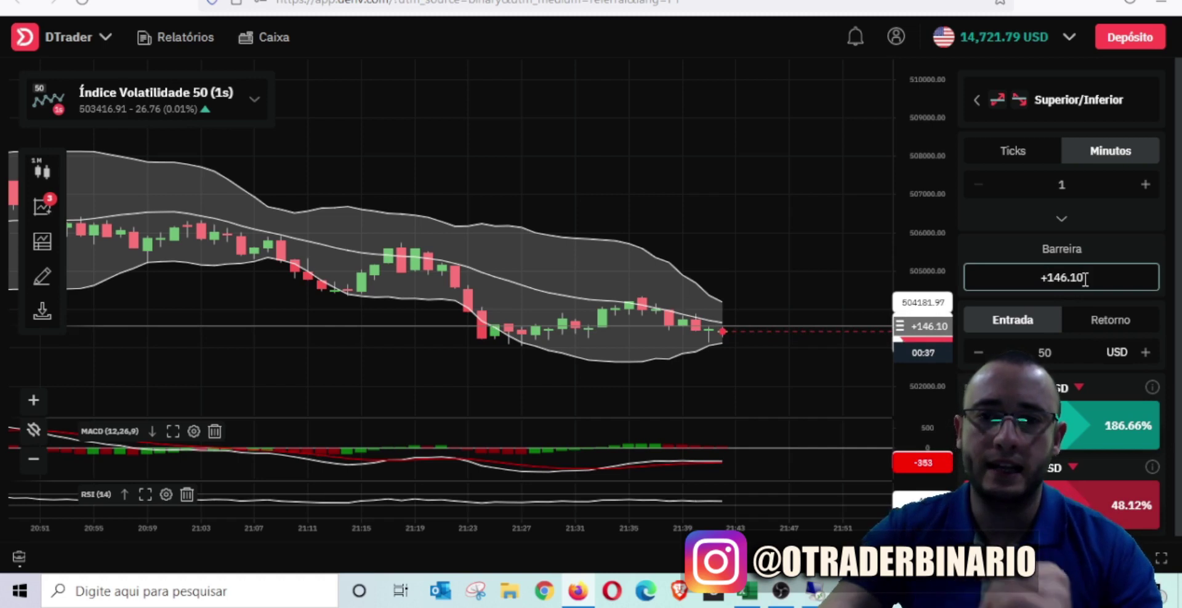
key(BackSpace)
text(-)
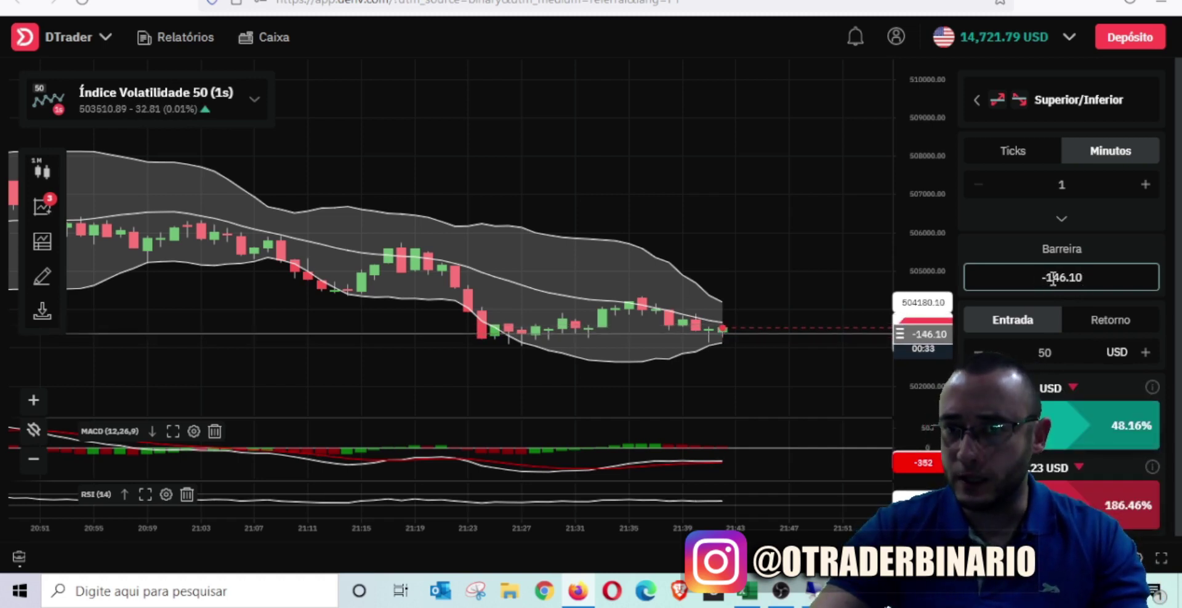
key(BackSpace)
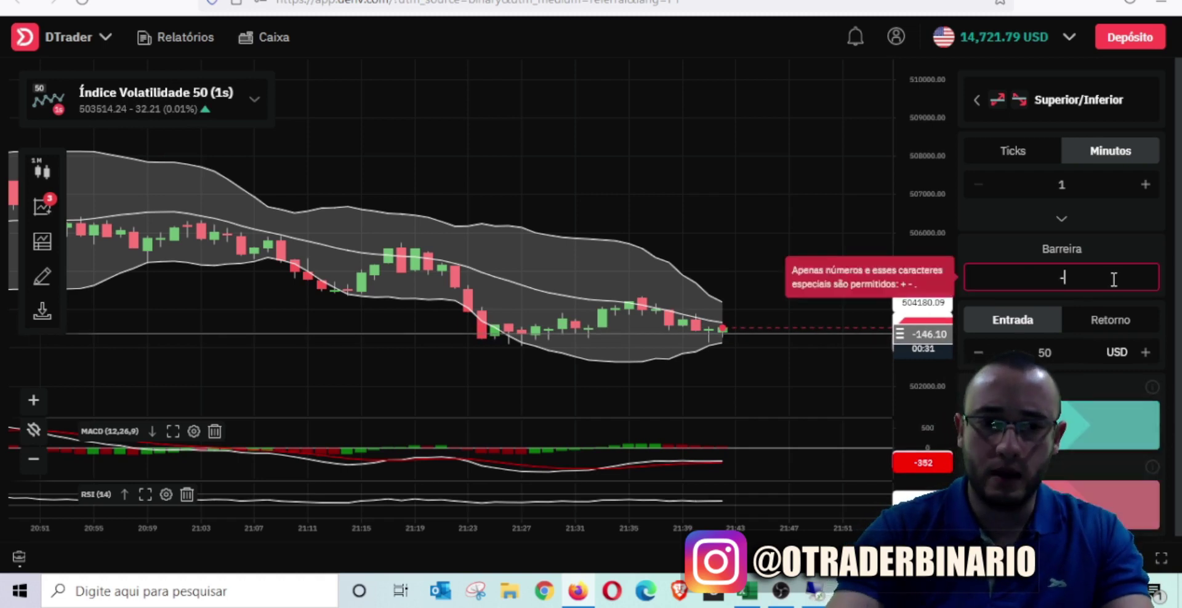
text(300)
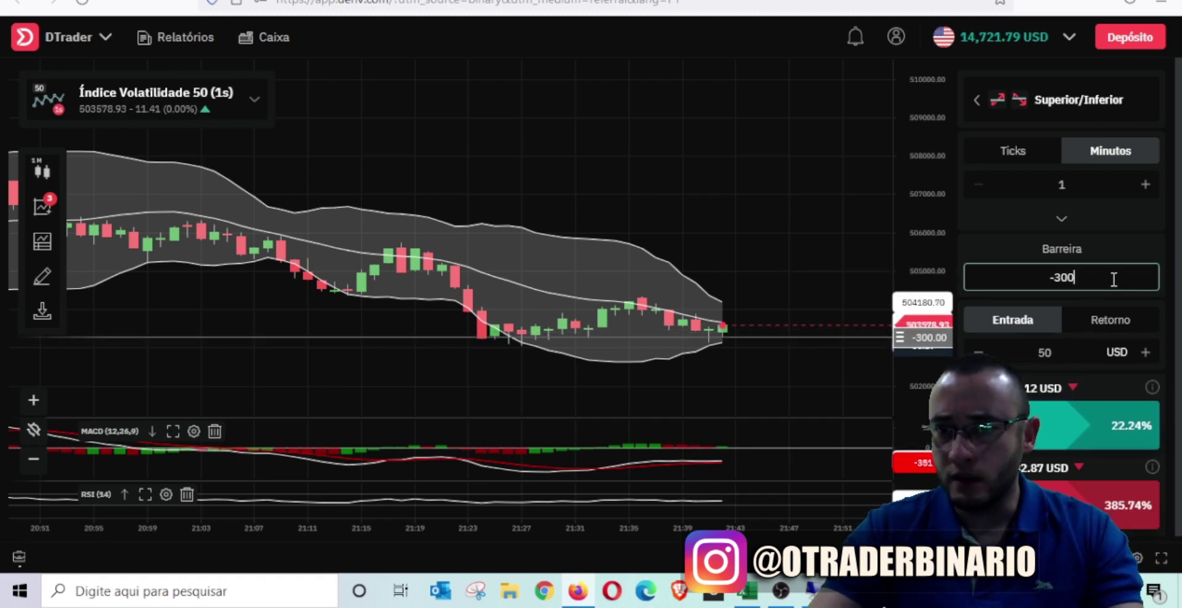
Set the barrier of the Superior/Inferior contract to -450.
key(BackSpace)
key(BackSpace)
key(BackSpace)
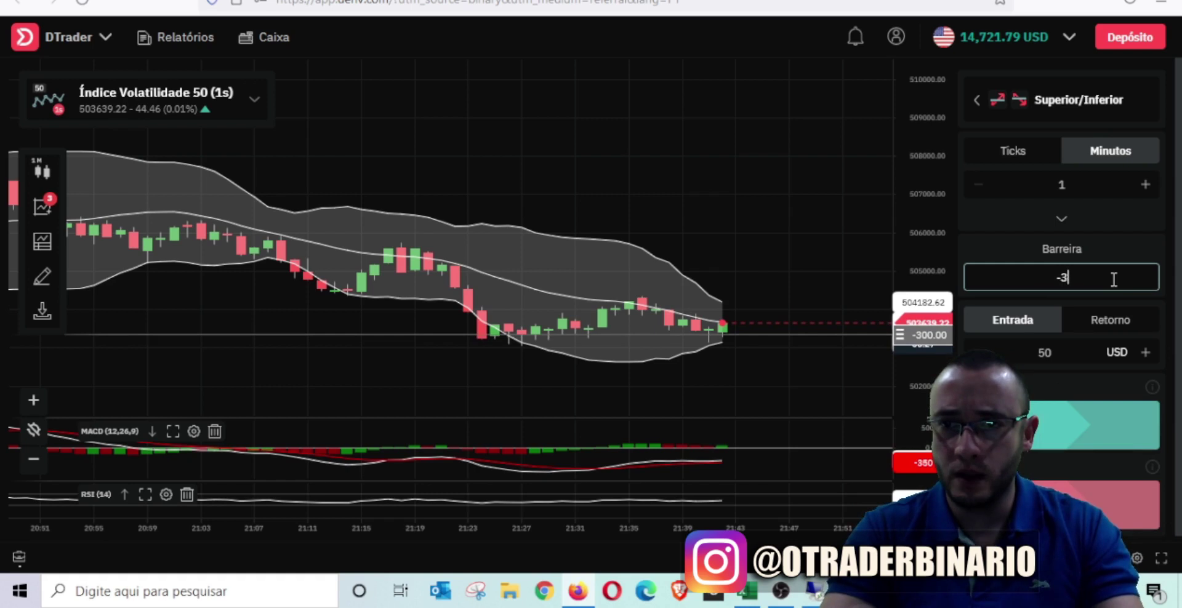
text(500)
key(BackSpace)
key(BackSpace)
key(BackSpace)
text(450)
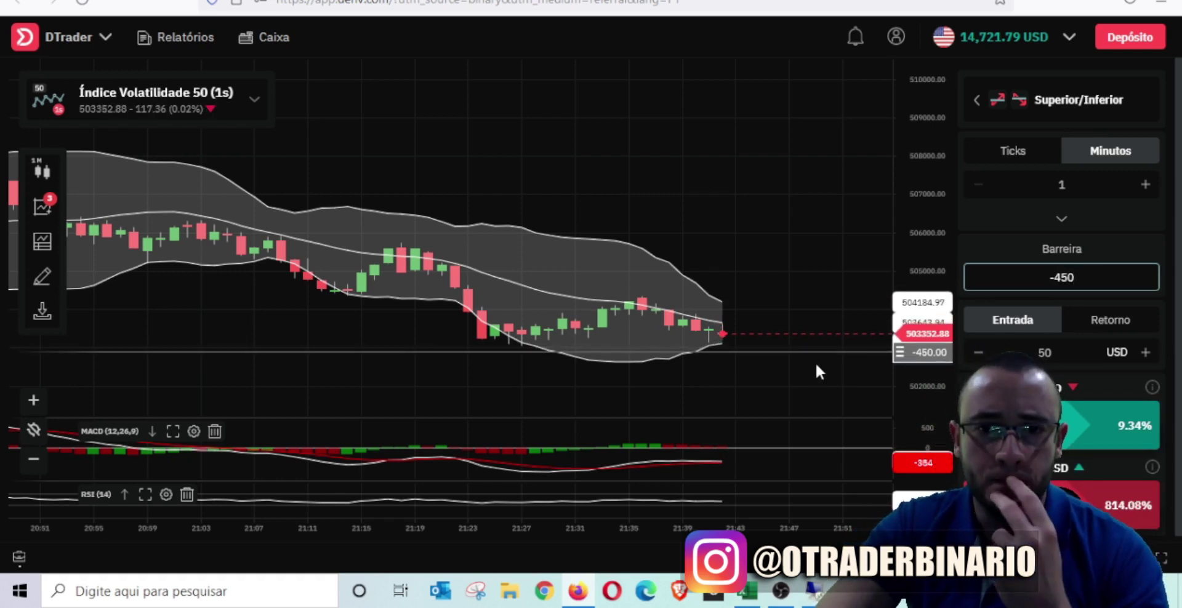
Set the stake to 70 USD and buy the one-minute Superior contract on Índice Volatilidade 50 (1s).
click(1027, 352)
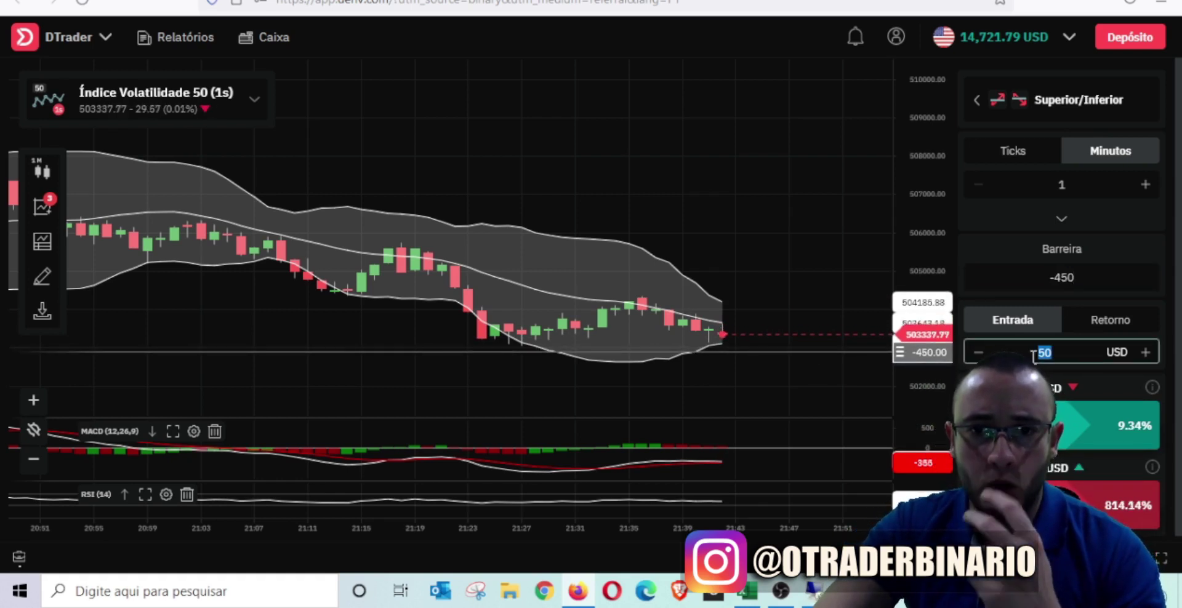
text(70)
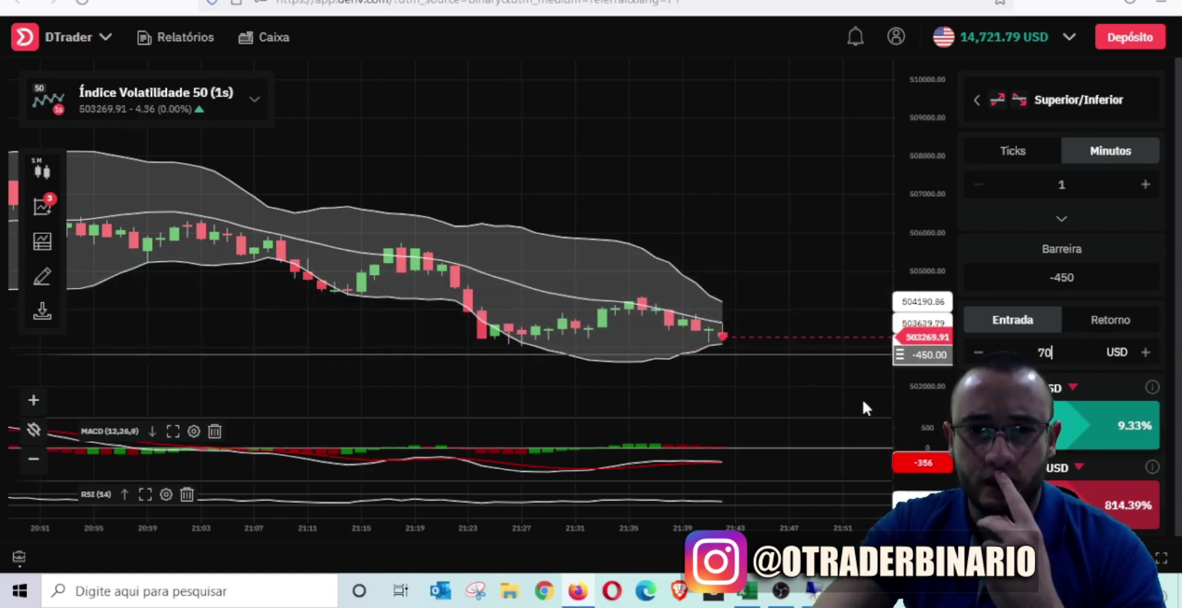
scroll(863, 402, down, 3)
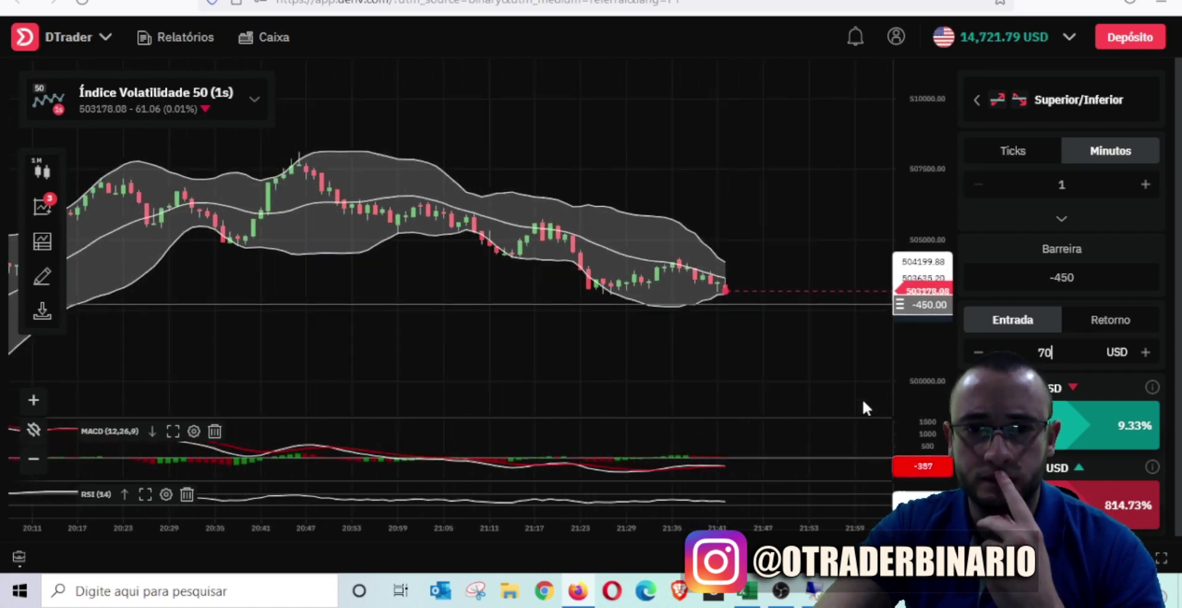
scroll(863, 402, up, 2)
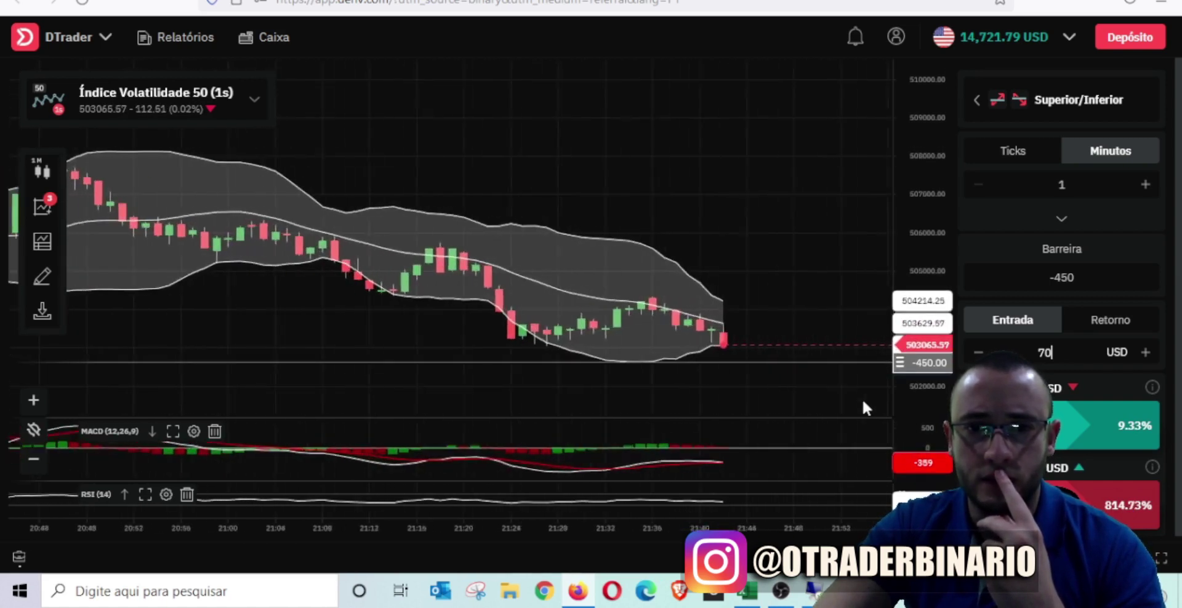
click(1080, 428)
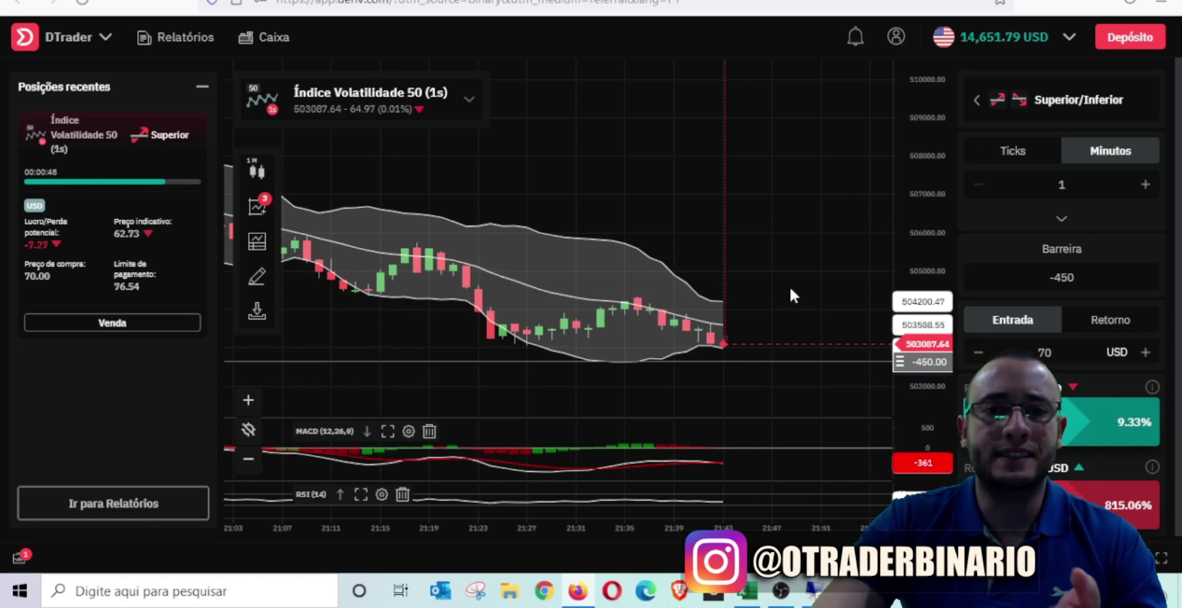
Follow the open Superior contract on the chart until it closes and check its profit in the recent positions.
scroll(789, 286, down, 3)
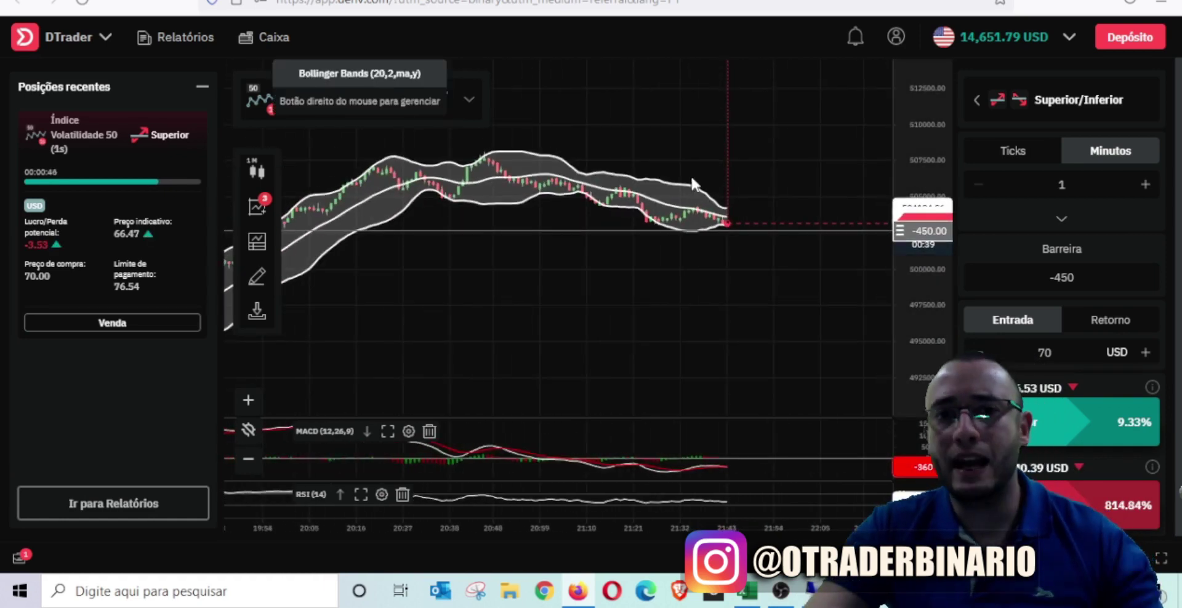
scroll(770, 259, up, 3)
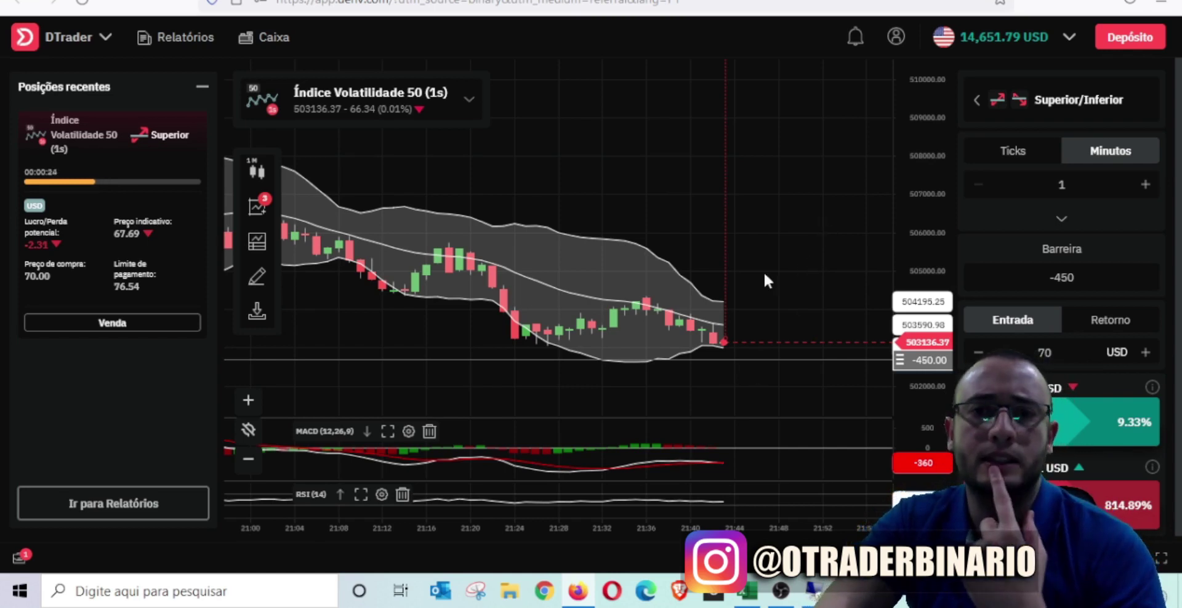
click(86, 4)
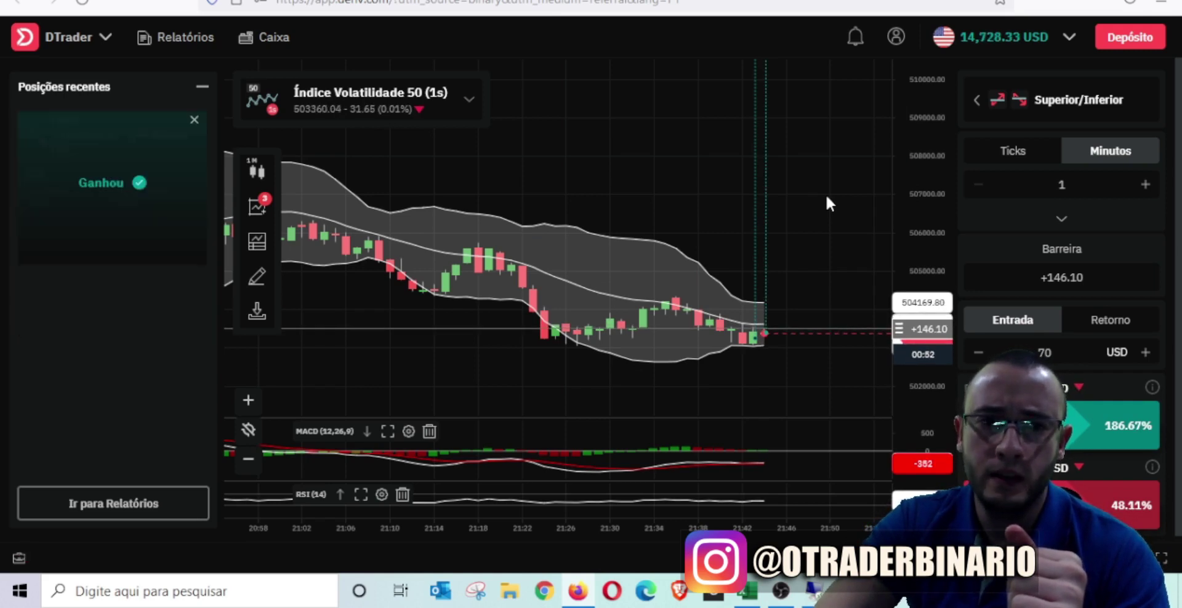
mouse_move(135, 196)
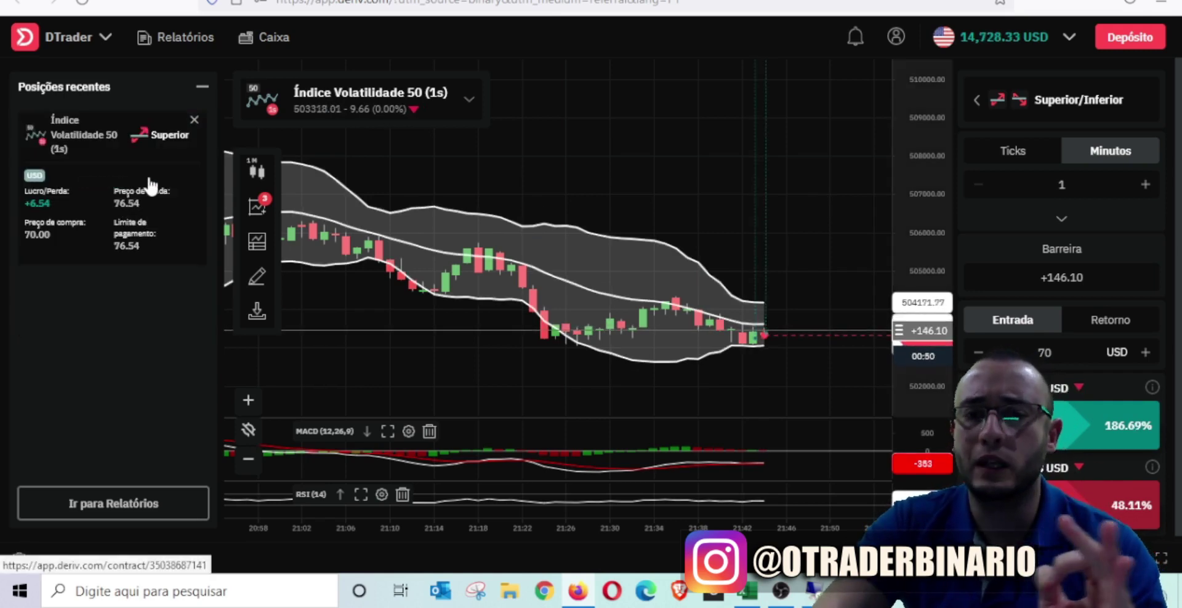
Switch to Excel, locate the 28/out profit in D38 and add 6,54 to its 3,13 in the calculator.
click(743, 594)
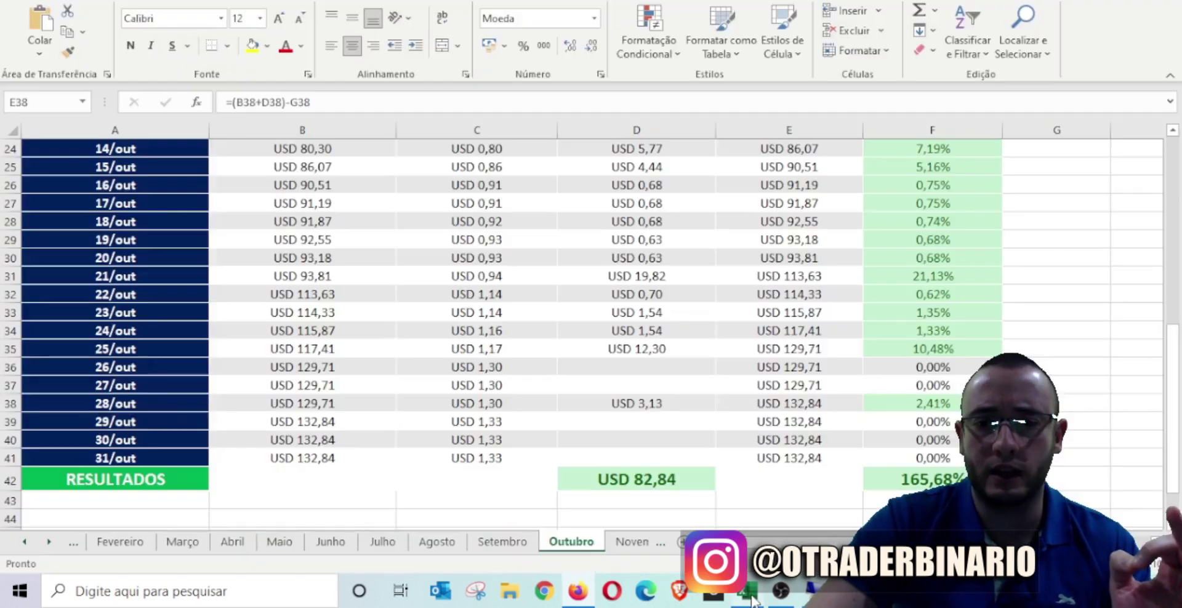
click(655, 406)
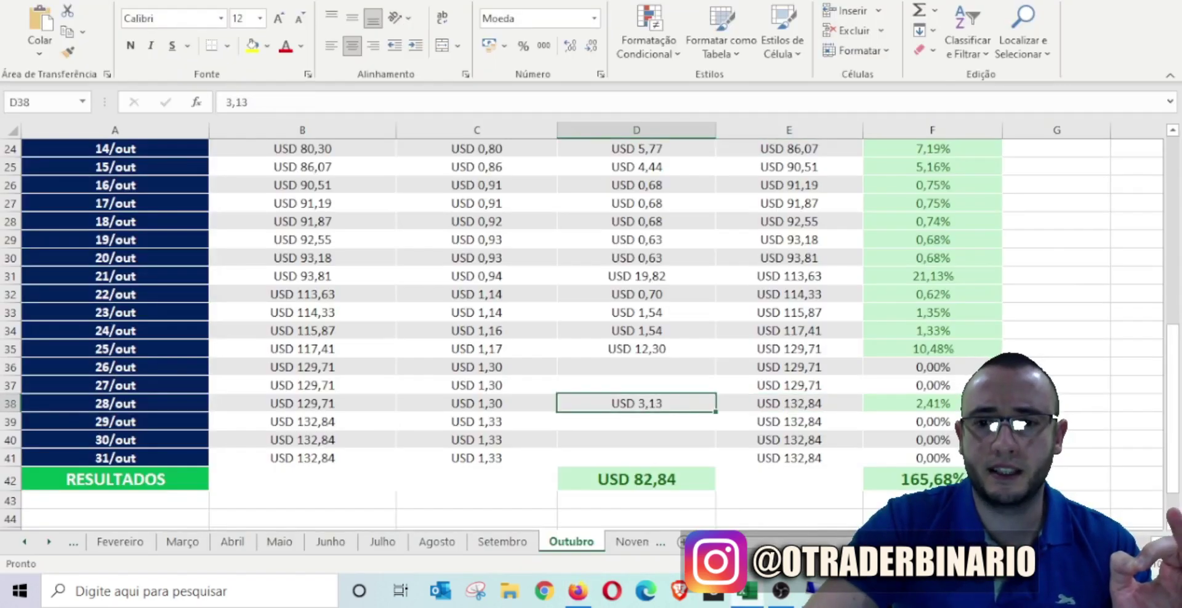
key(alt+Tab)
text(6,54)
key(Return)
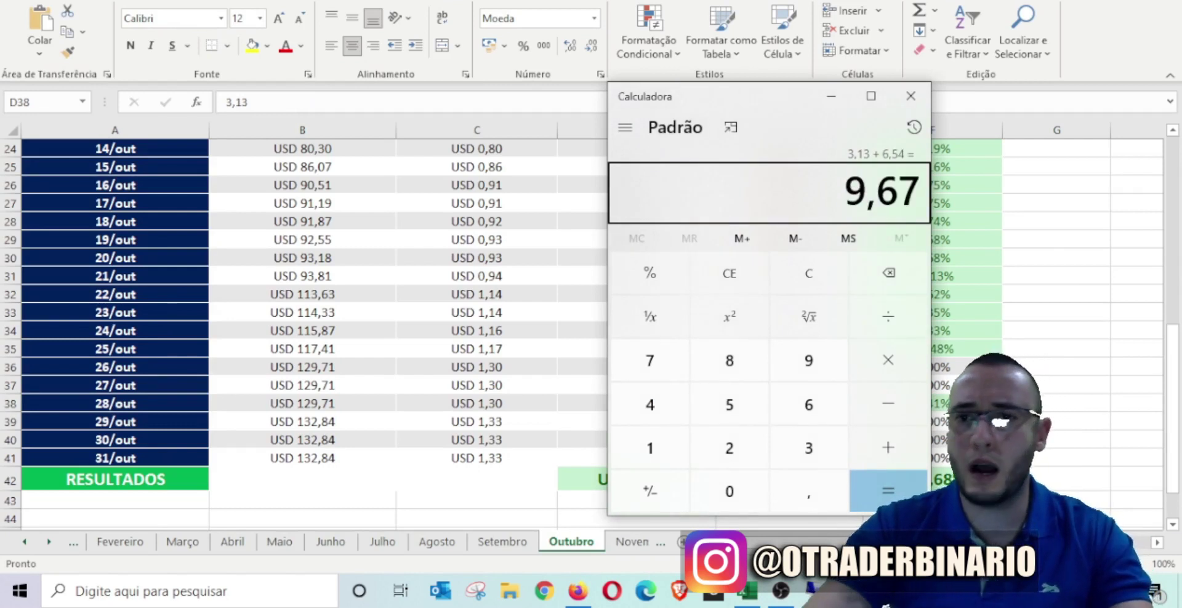
Enter 9,67 as the 28/out profit in cell D38 of the Outubro sheet.
key(alt+Tab)
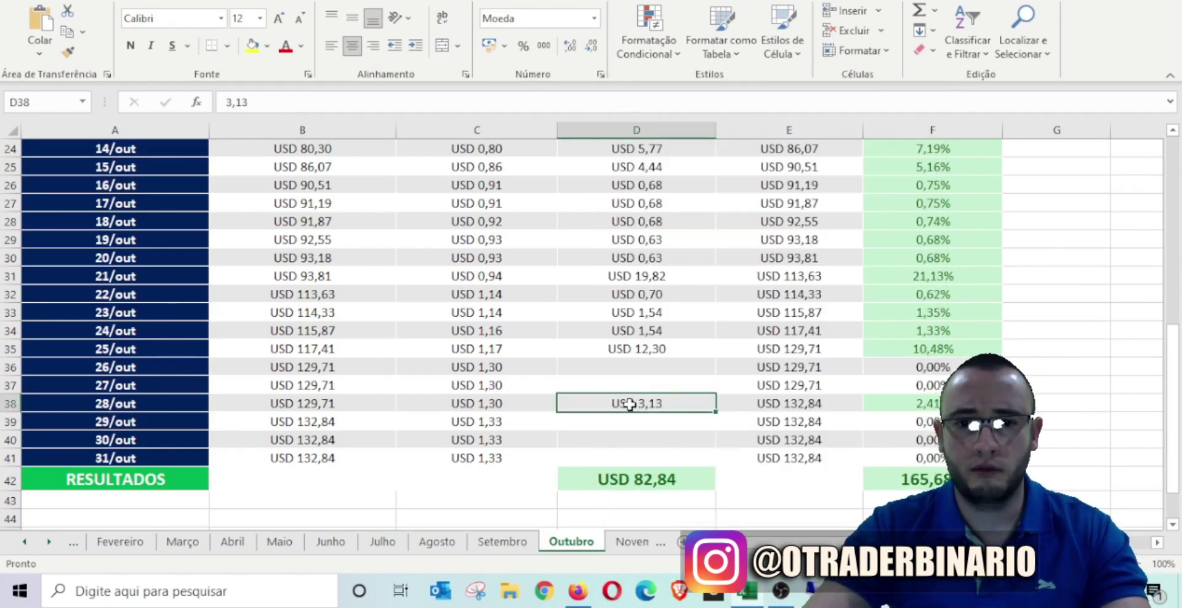
text(9,67)
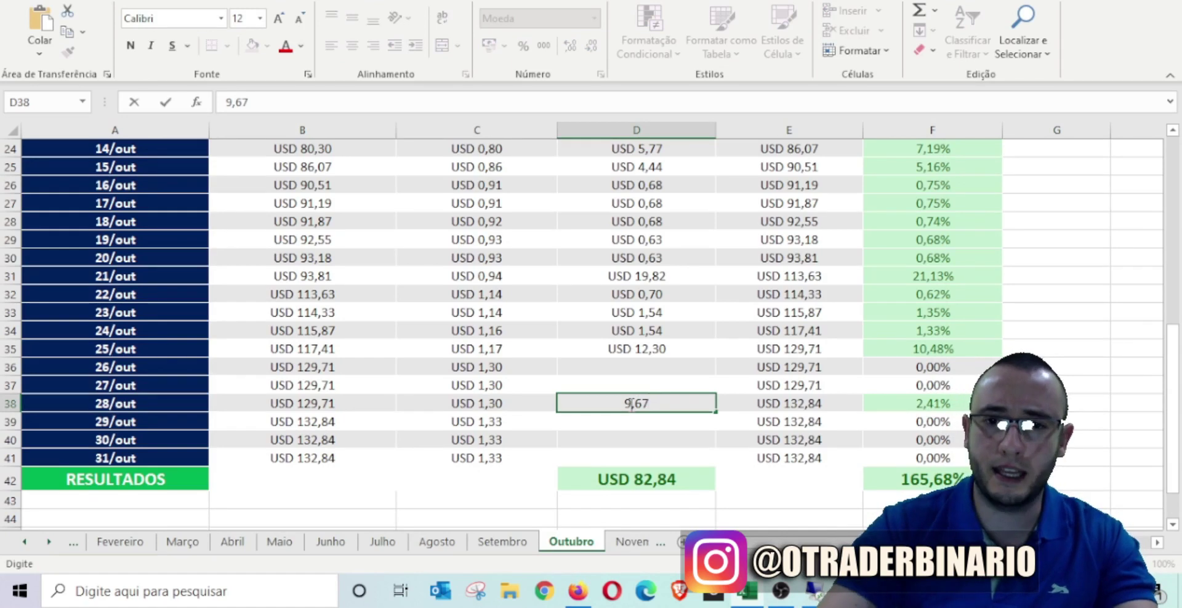
key(Tab)
Review the 28/out percentage in F38 and the profit cells for 26/out to 28/out.
click(906, 408)
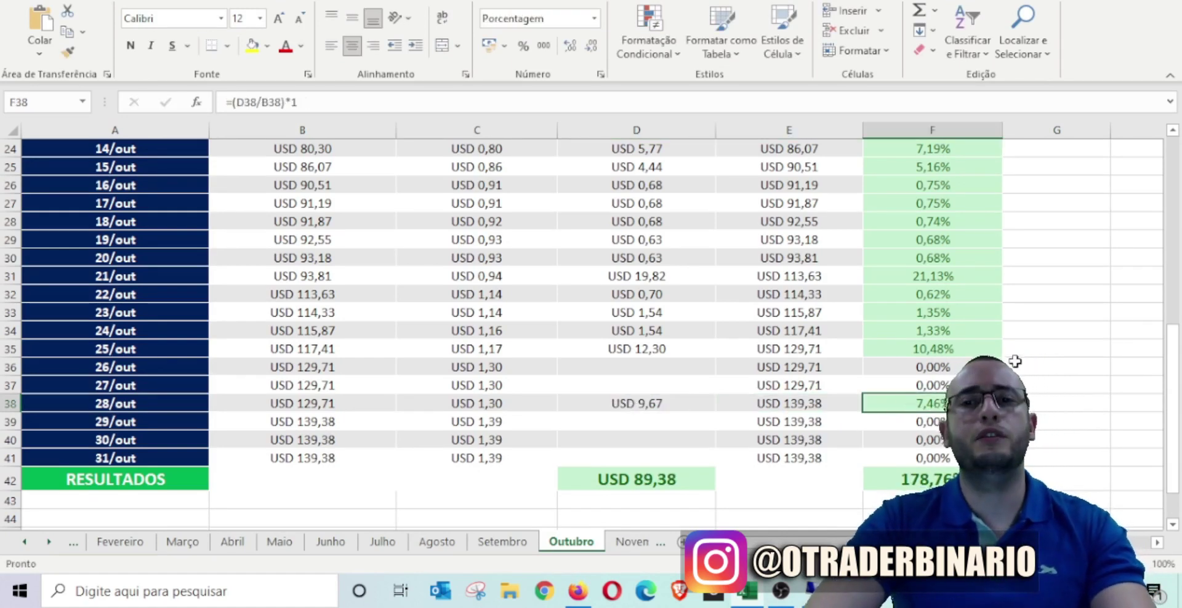
drag(670, 404, 670, 367)
click(670, 367)
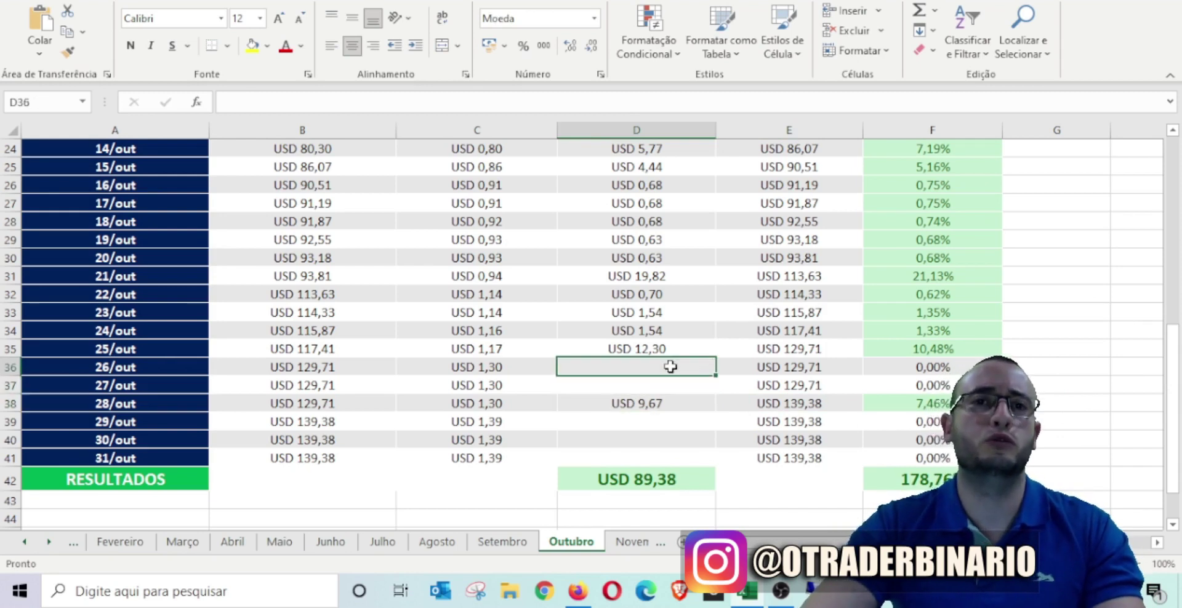
drag(670, 364, 670, 399)
click(1126, 384)
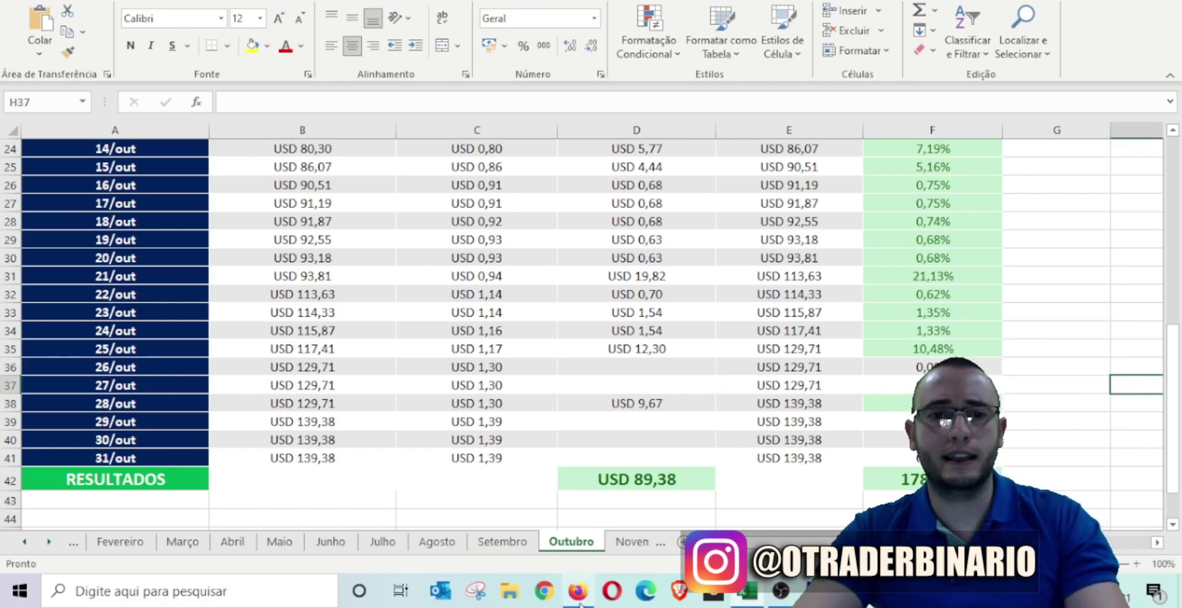
Switch to DTrader to view the Índice Volatilidade 50 (1s) chart, and return to Excel to review the 28/out profit row.
click(577, 592)
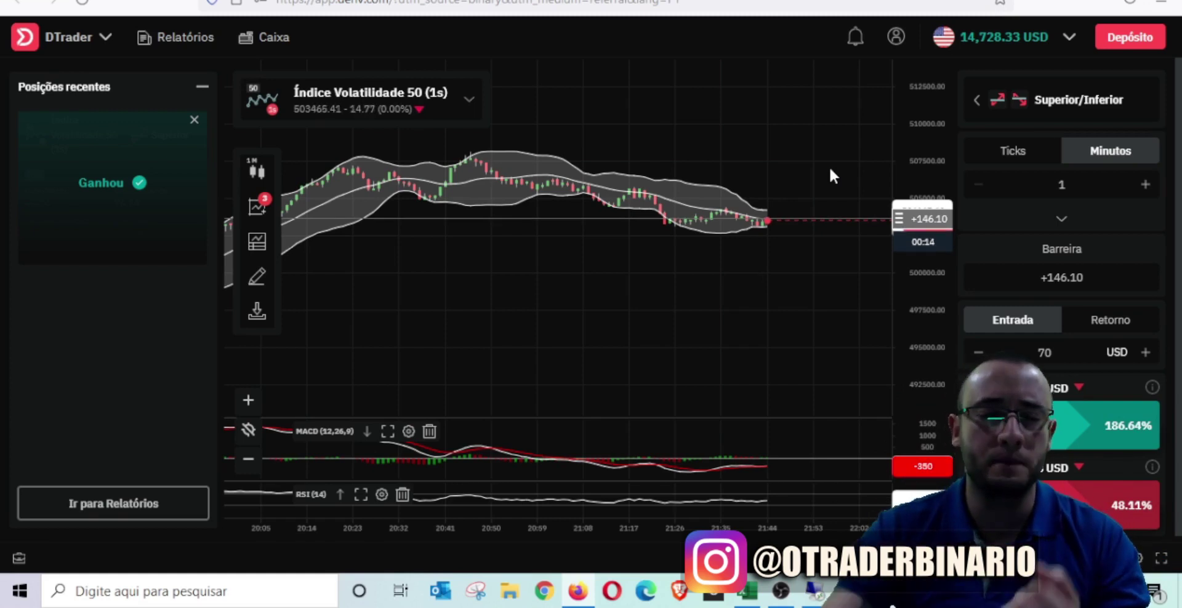
scroll(831, 172, up, 2)
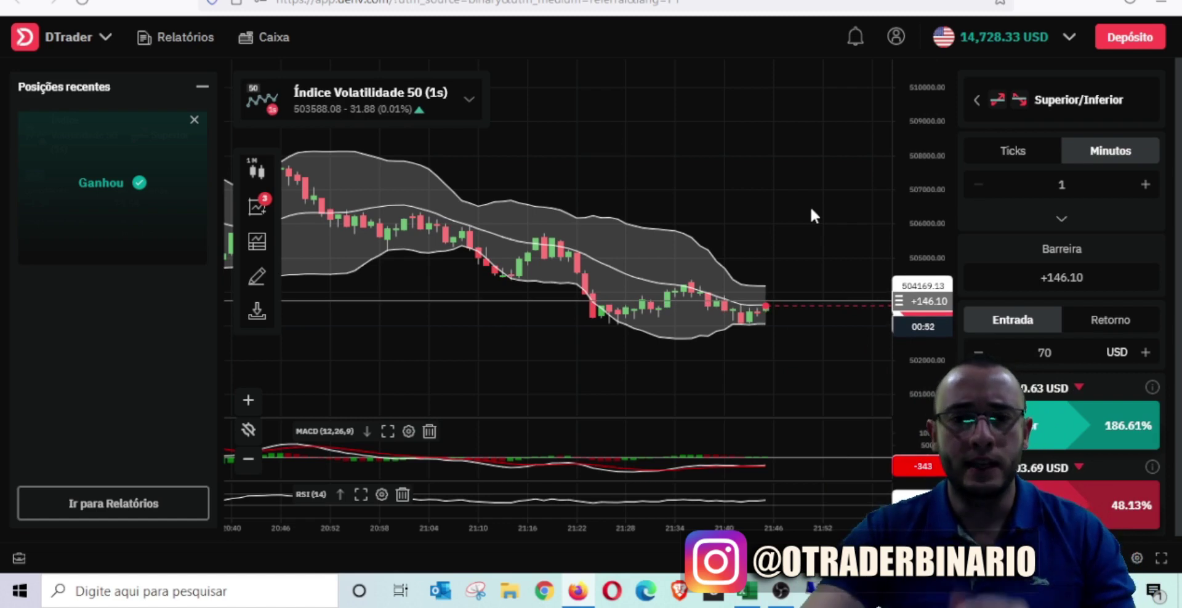
click(749, 592)
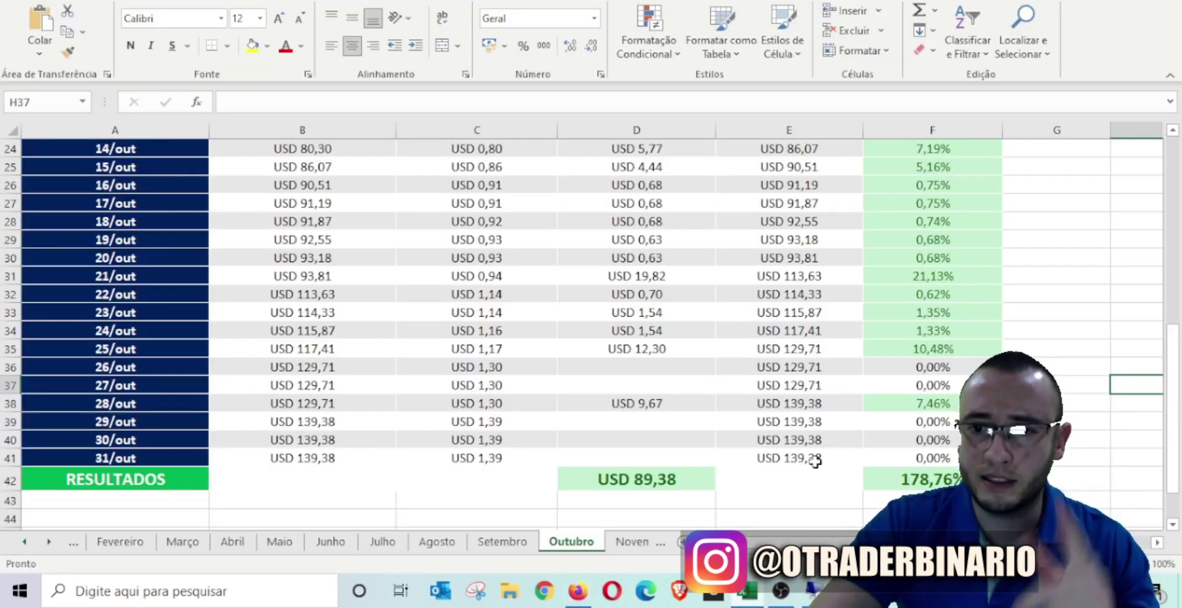
click(675, 406)
click(1096, 403)
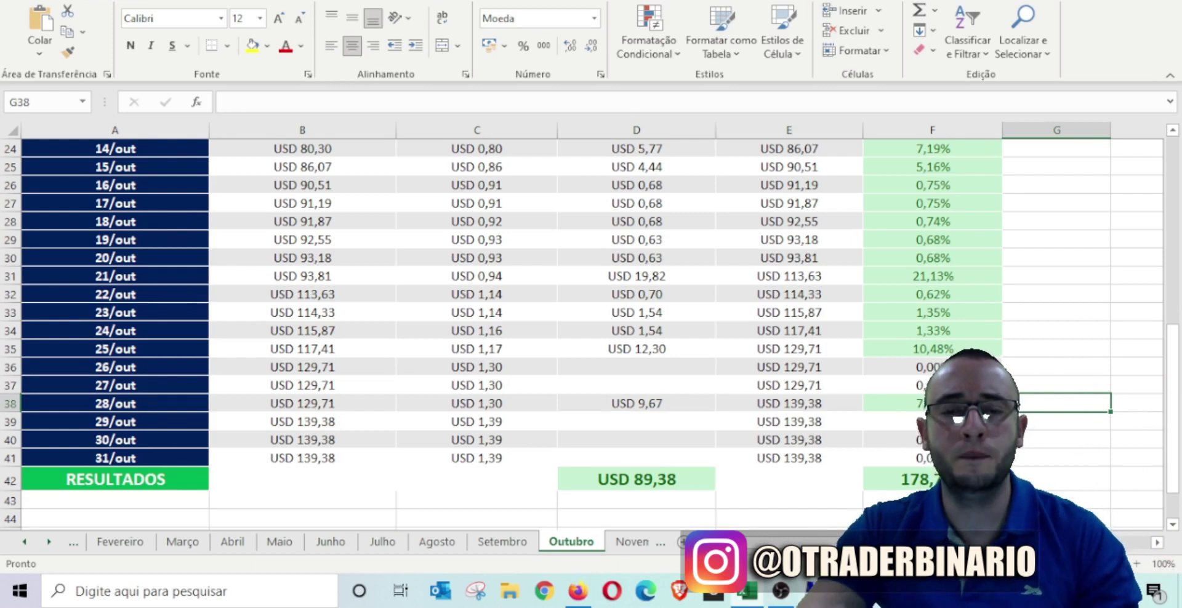
Switch to the remote desktop, check Disco Local (C:) in File Explorer and open Chrome's page of M1 and M2 market panels.
mouse_move(813, 591)
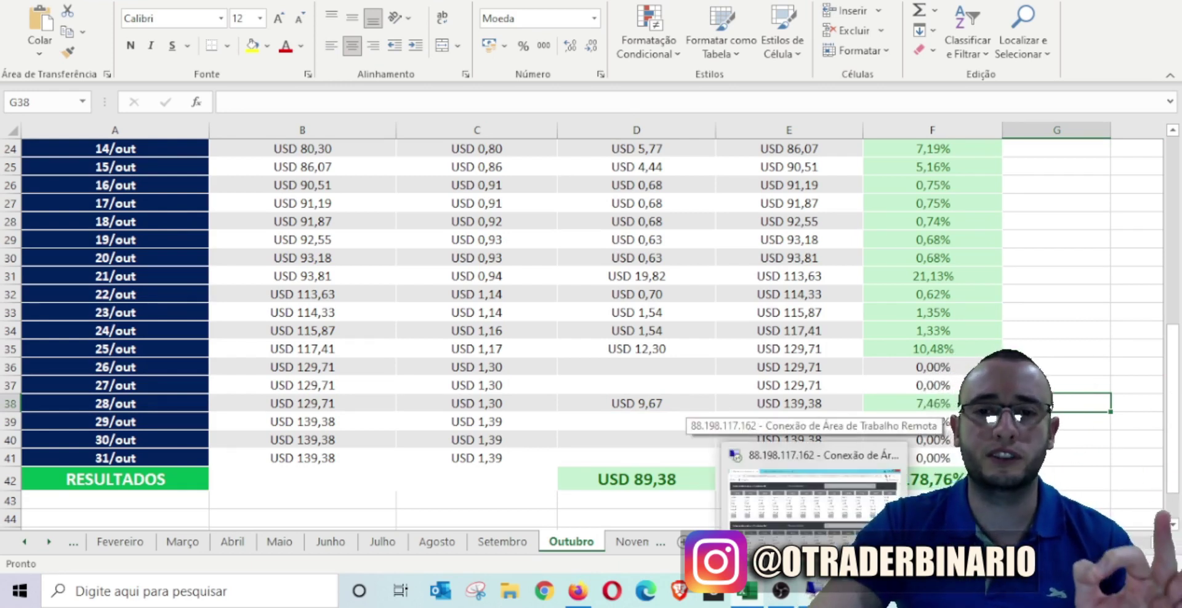
click(812, 498)
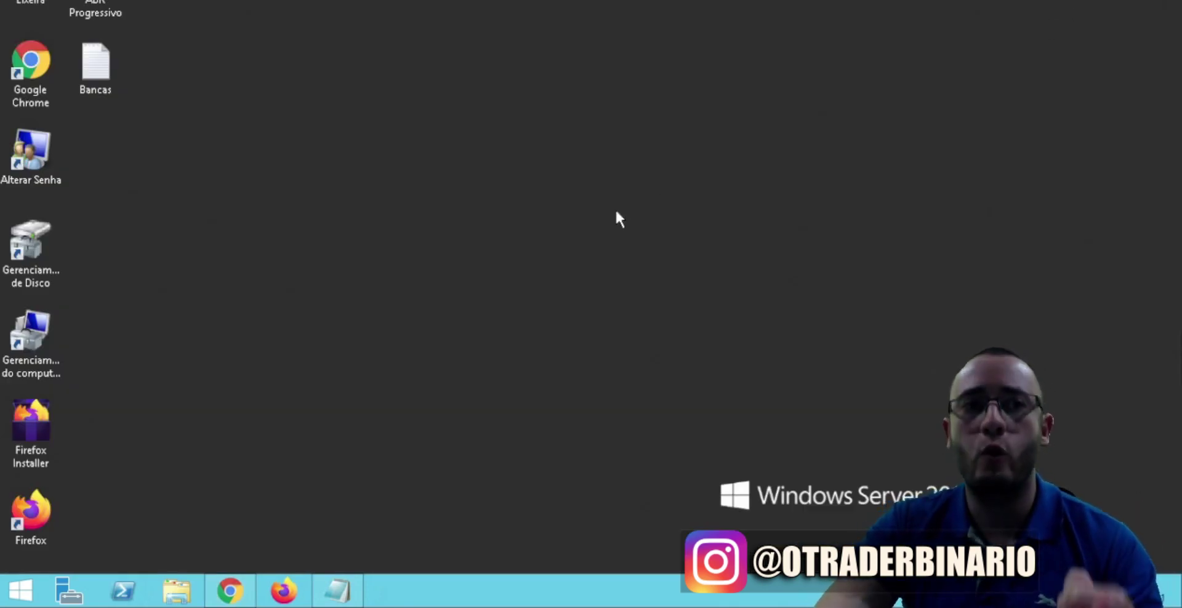
click(176, 595)
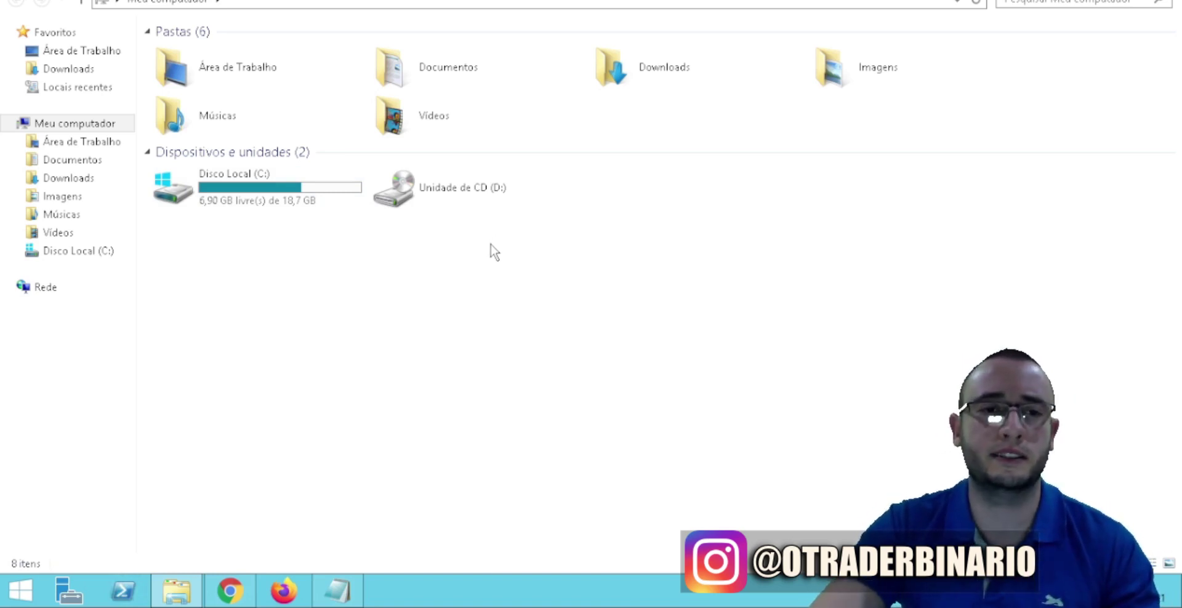
click(283, 190)
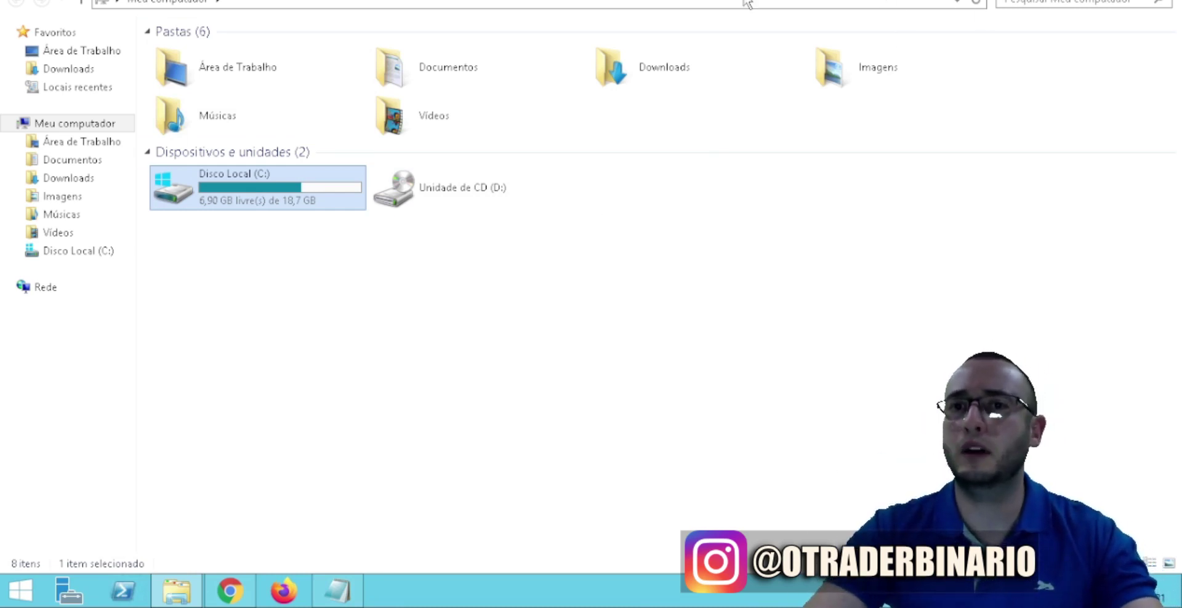
click(229, 590)
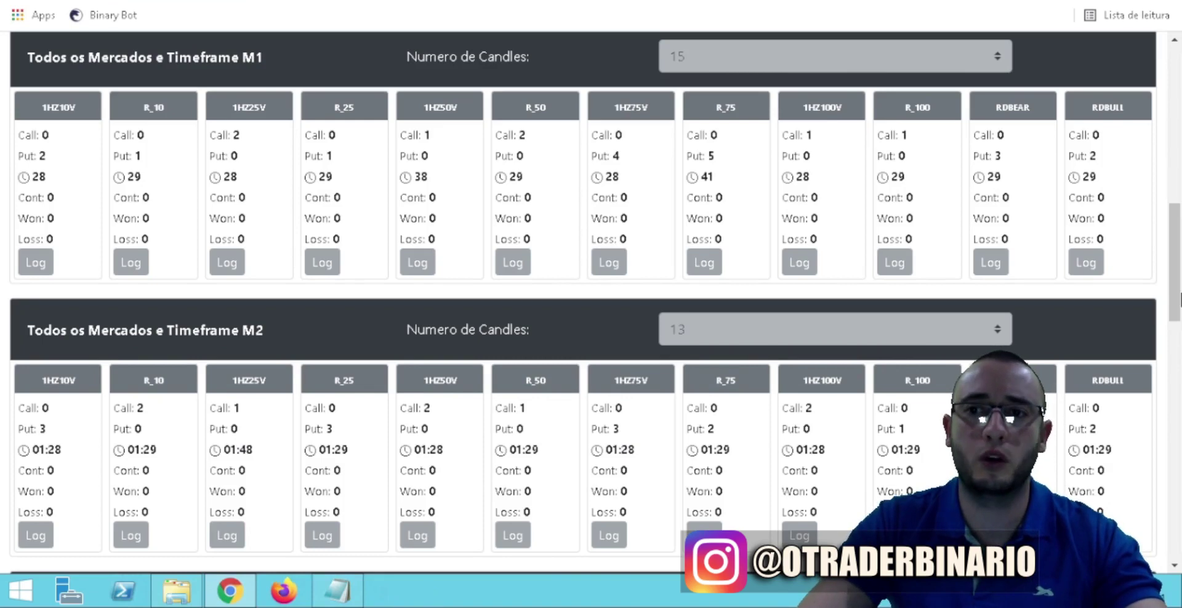
Inspect the 1HZ50V trade log in the M3 timeframe section set to 13 candles, and close it.
drag(1176, 283, 1176, 432)
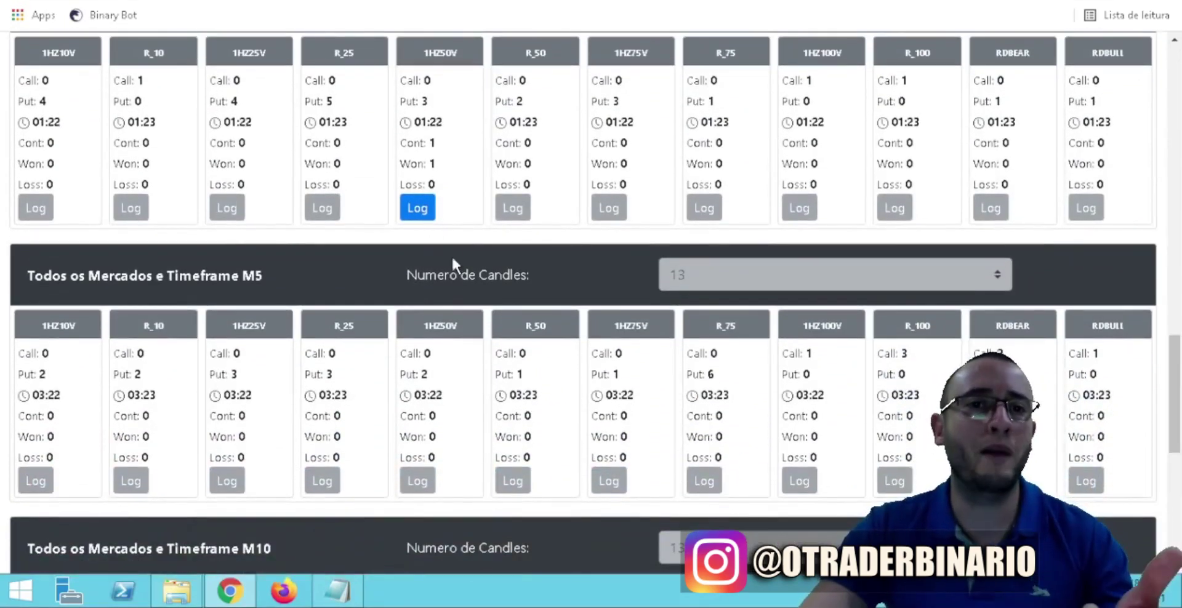
scroll(431, 270, up, 1)
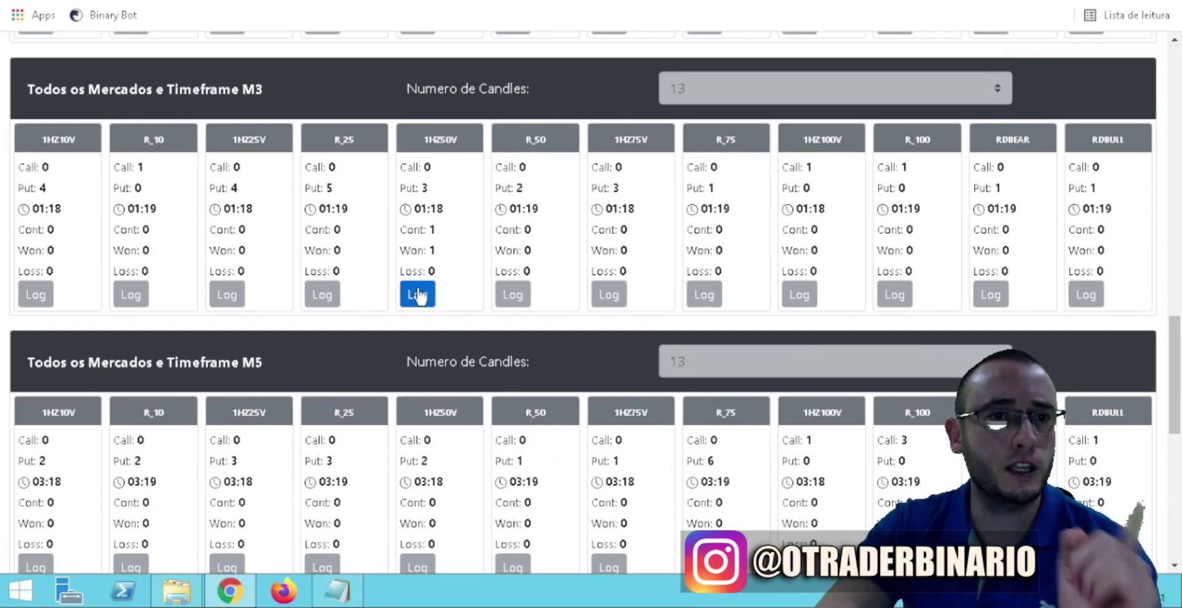
click(419, 295)
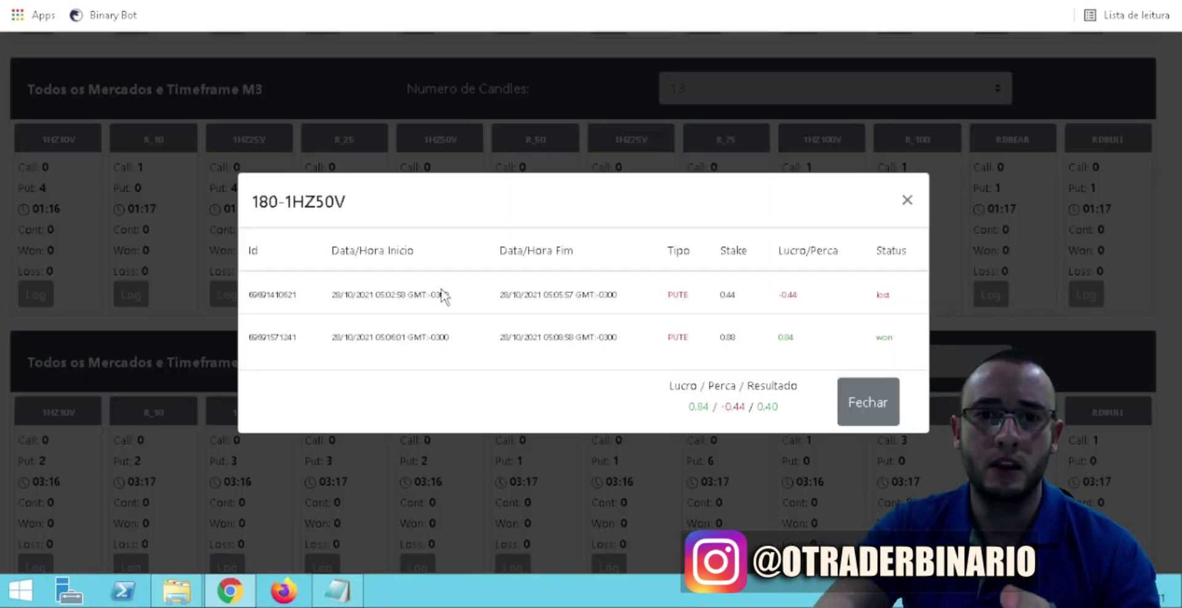
click(869, 402)
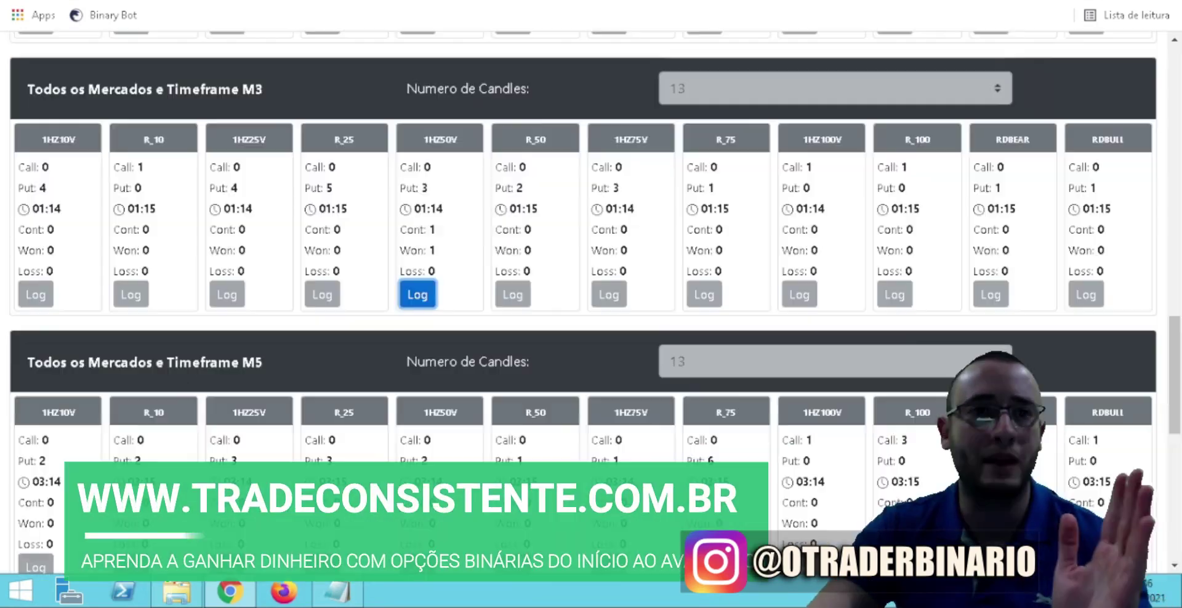
Look over the M10 and M15 market sections, and check the 1HZ50V trade log in the M3 section set to 14 candles.
scroll(879, 406, down, 8)
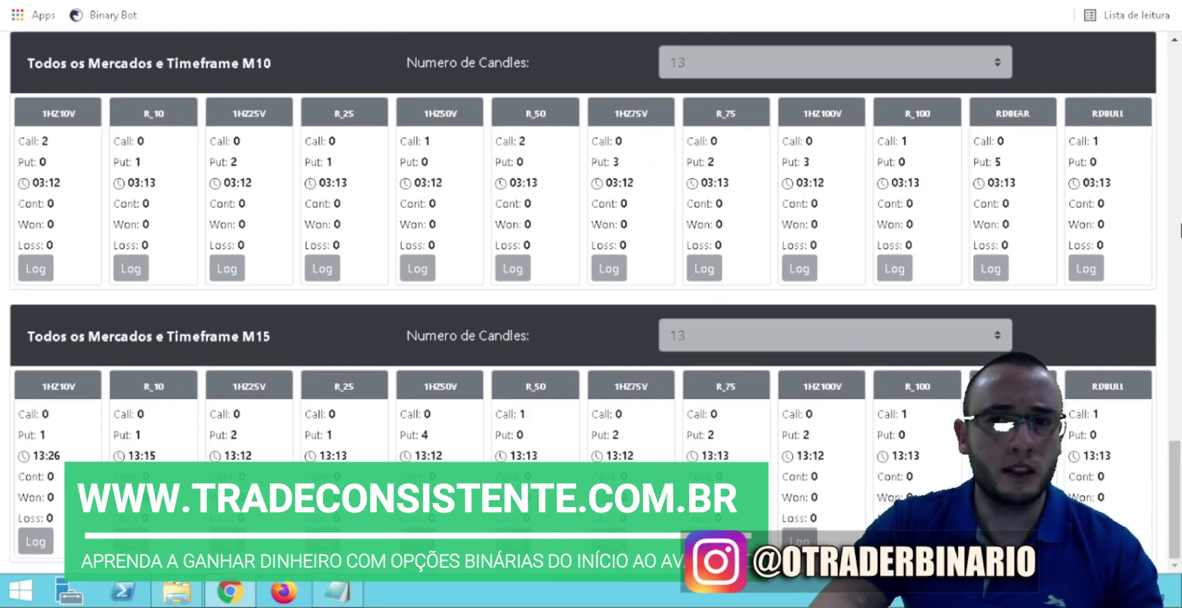
scroll(1176, 400, up, 2)
scroll(1176, 400, up, 7)
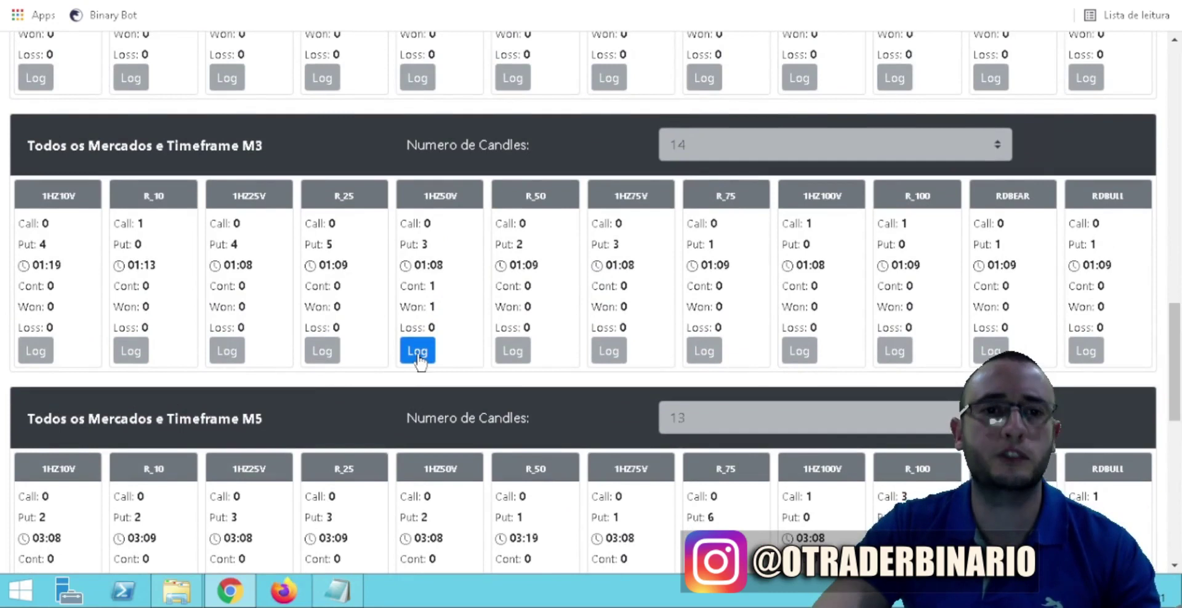
click(416, 355)
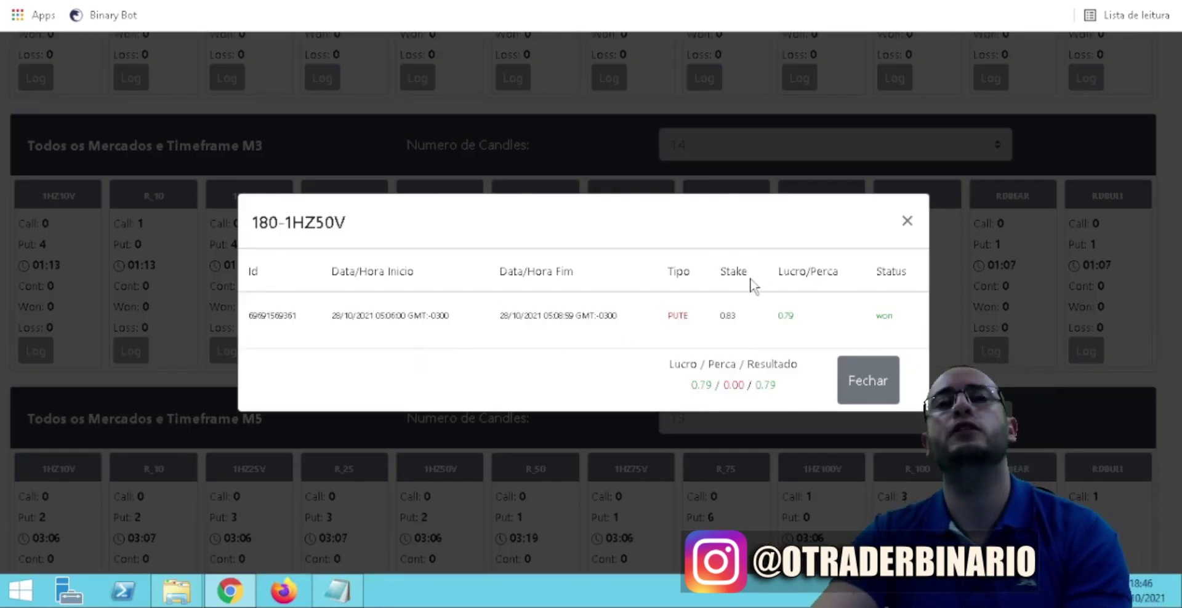
click(872, 384)
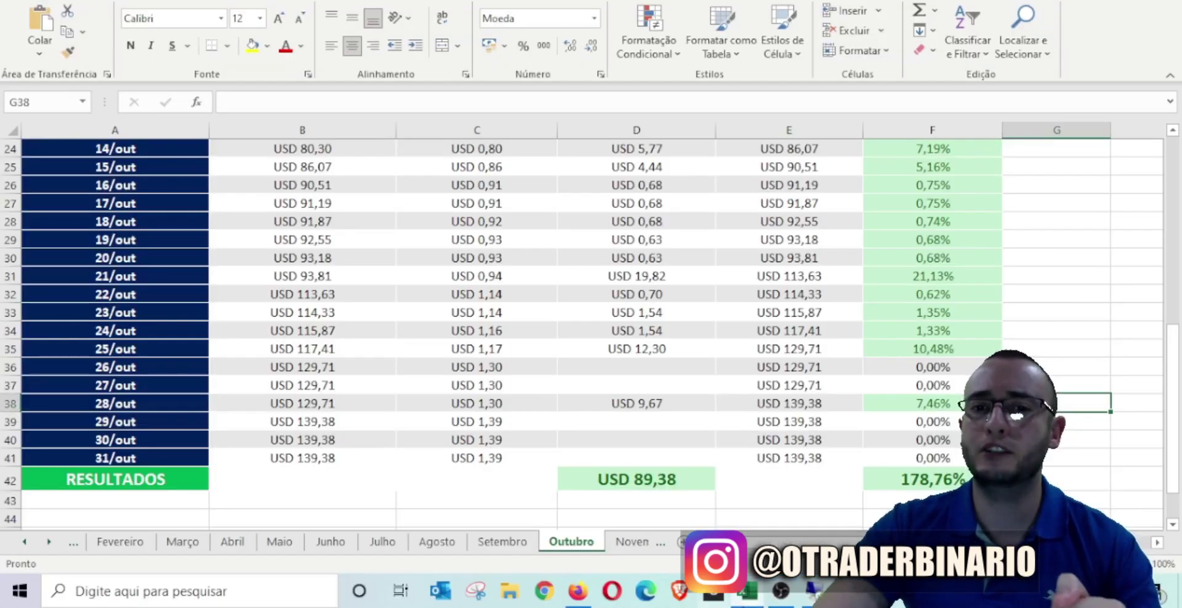
Switch to Excel and review the profit and percentage cells for 26/out to 28/out in the Outubro sheet.
click(693, 365)
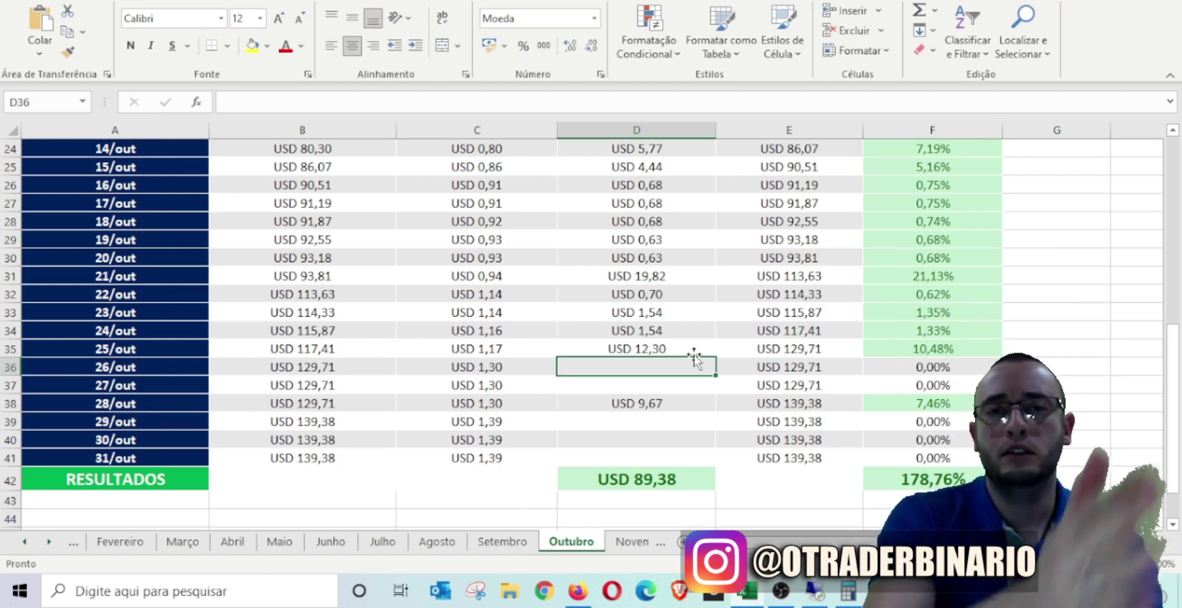
click(670, 402)
click(919, 403)
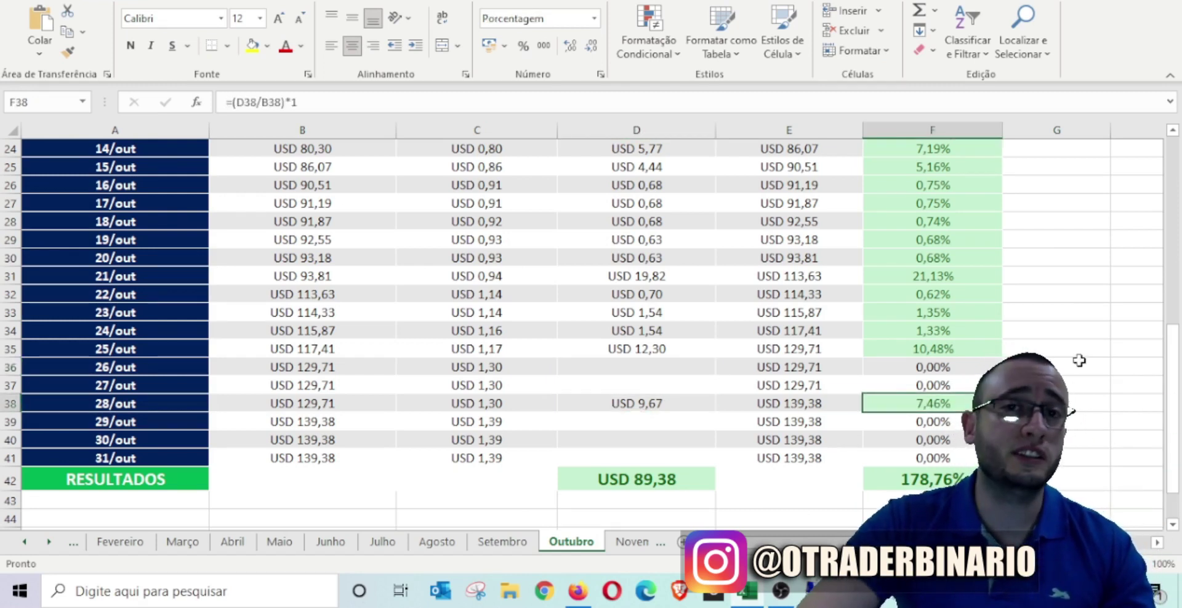
click(948, 385)
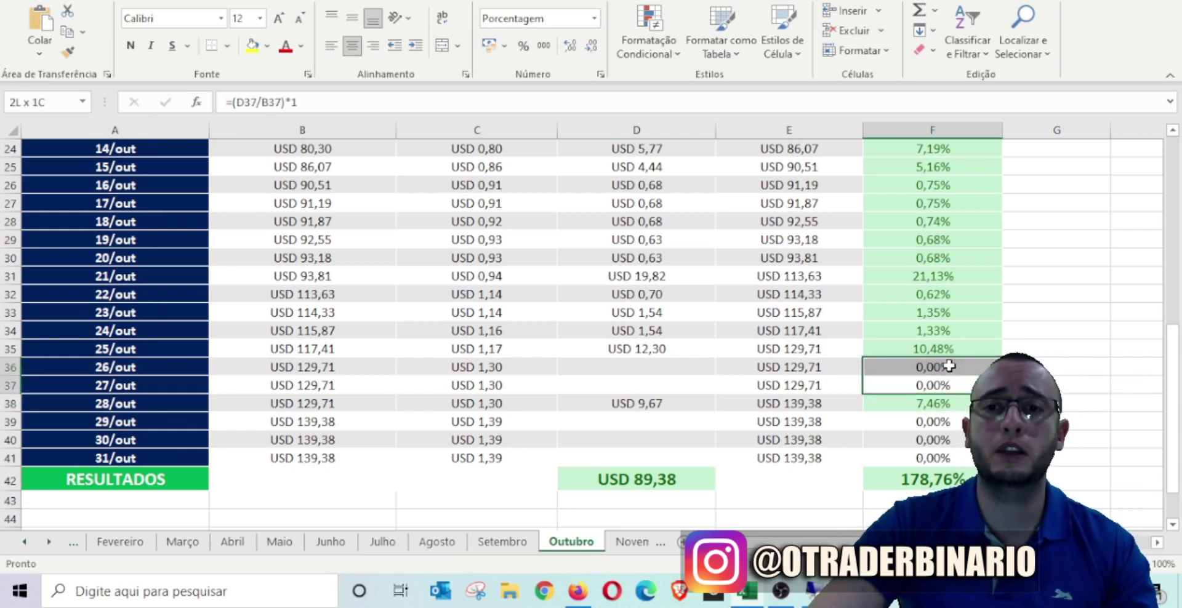
click(1040, 343)
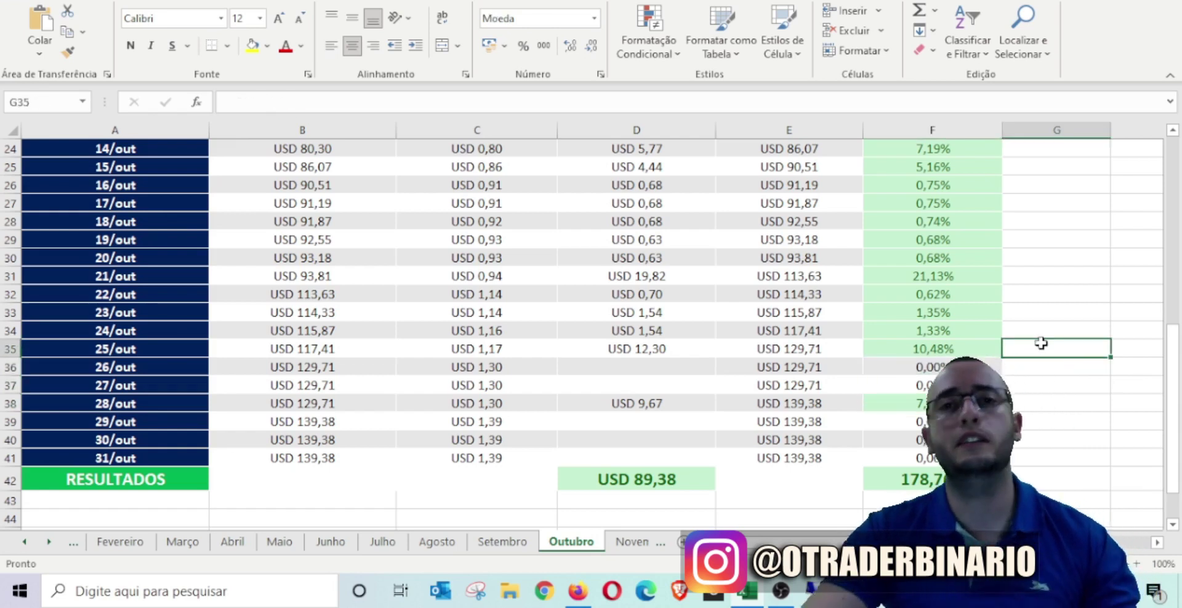